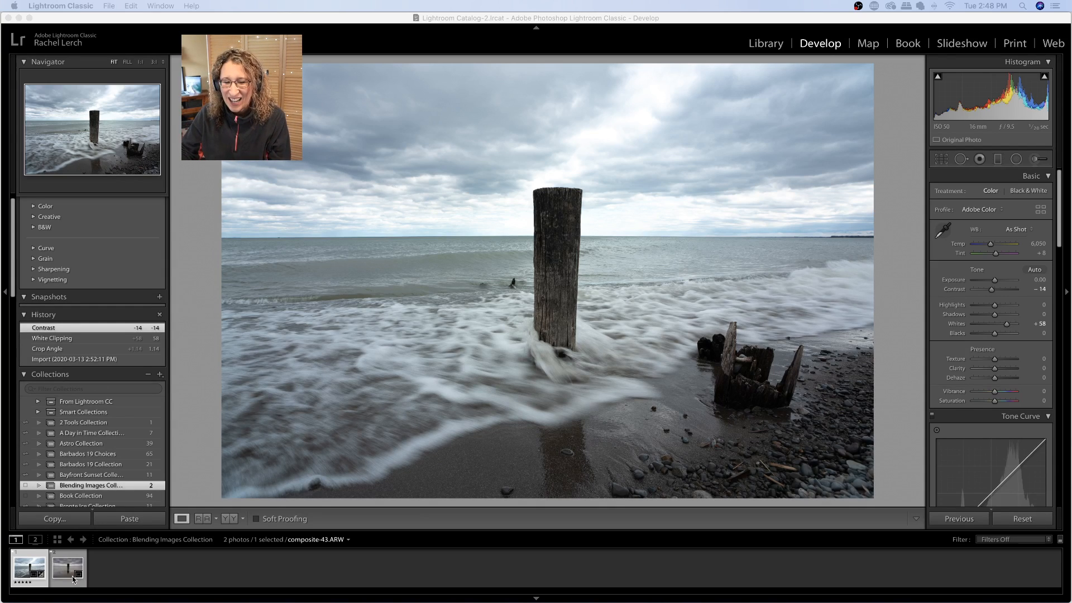
Compare the wave photo composite-43.ARW with the long-exposure photo composite-50.ARW by viewing them alternately.
left_click(67, 576)
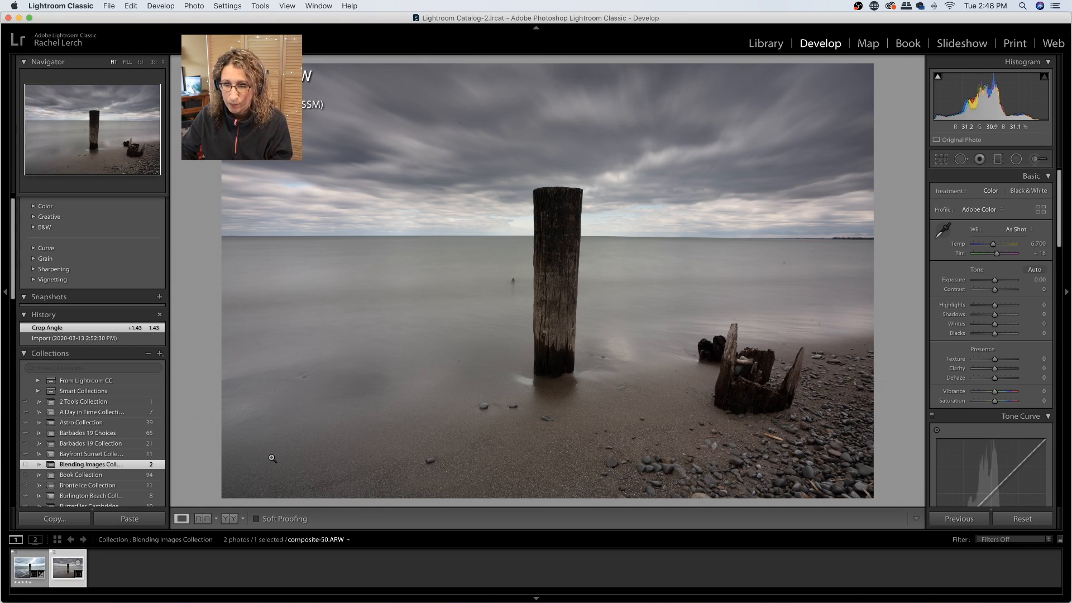
left_click(28, 560)
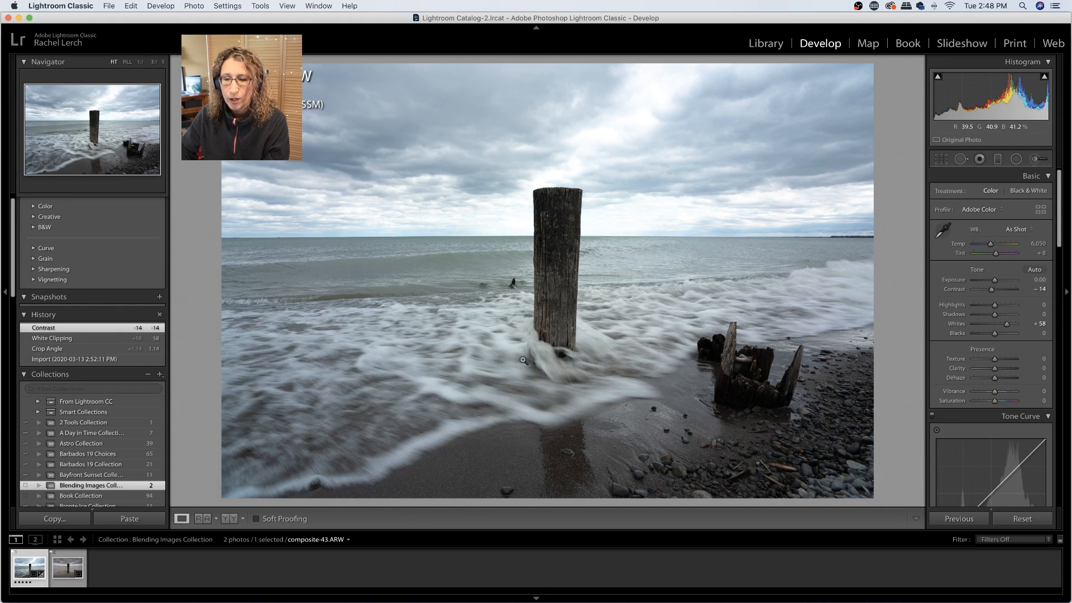
left_click(68, 568)
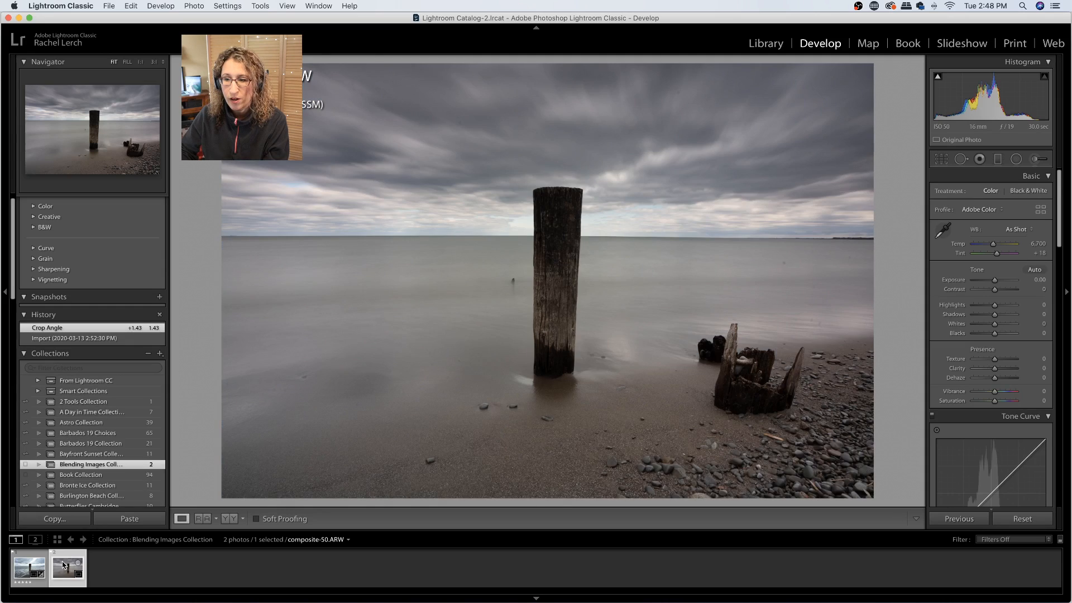
left_click(20, 561)
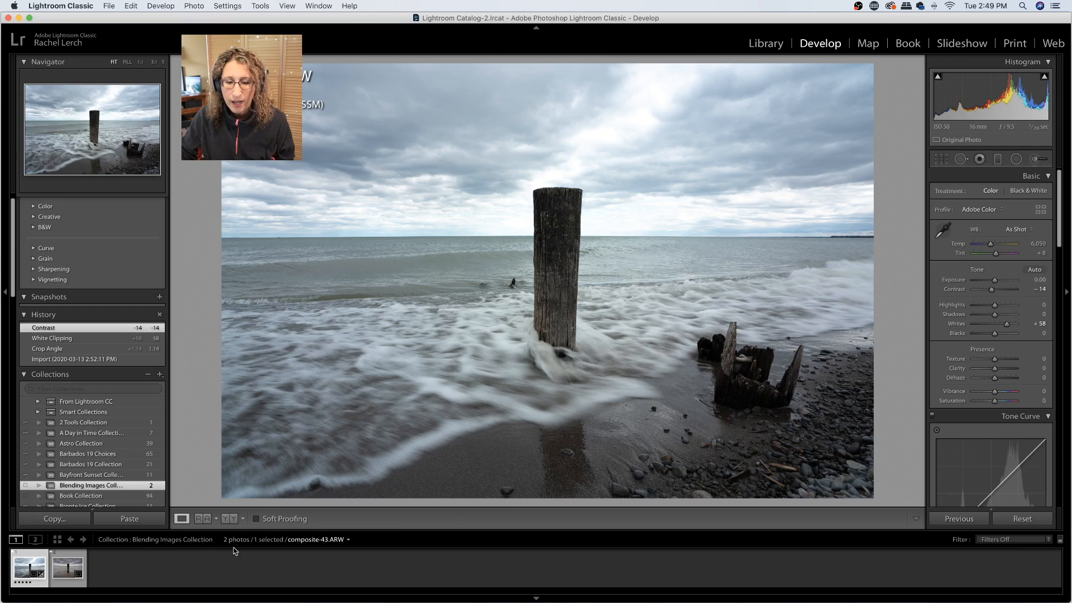
left_click(79, 564)
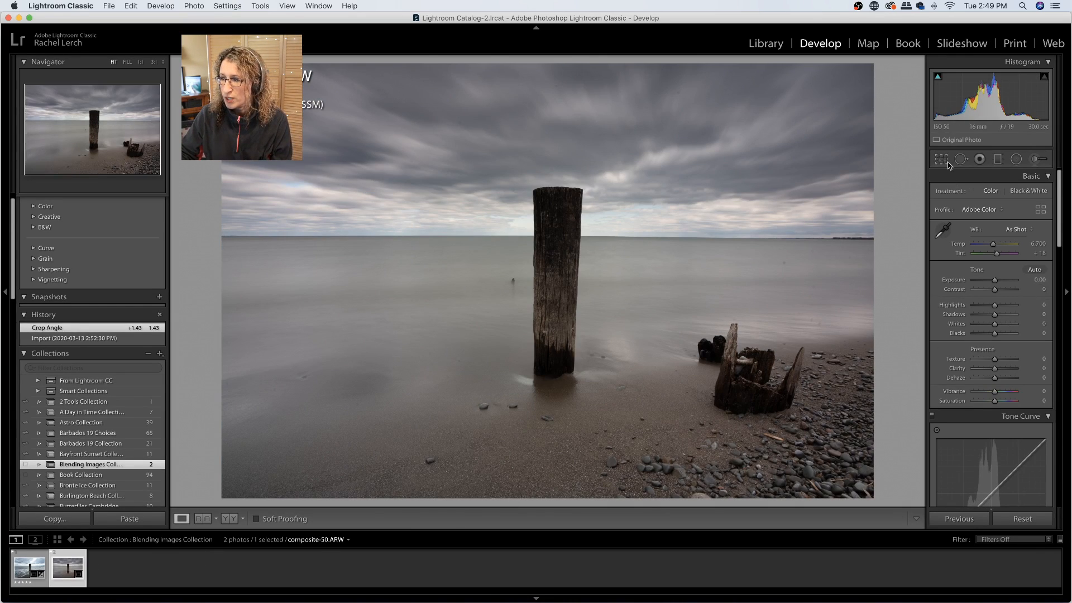
Reset the crop of composite-50.ARW and compare its framing with that of composite-43.ARW.
left_click(941, 160)
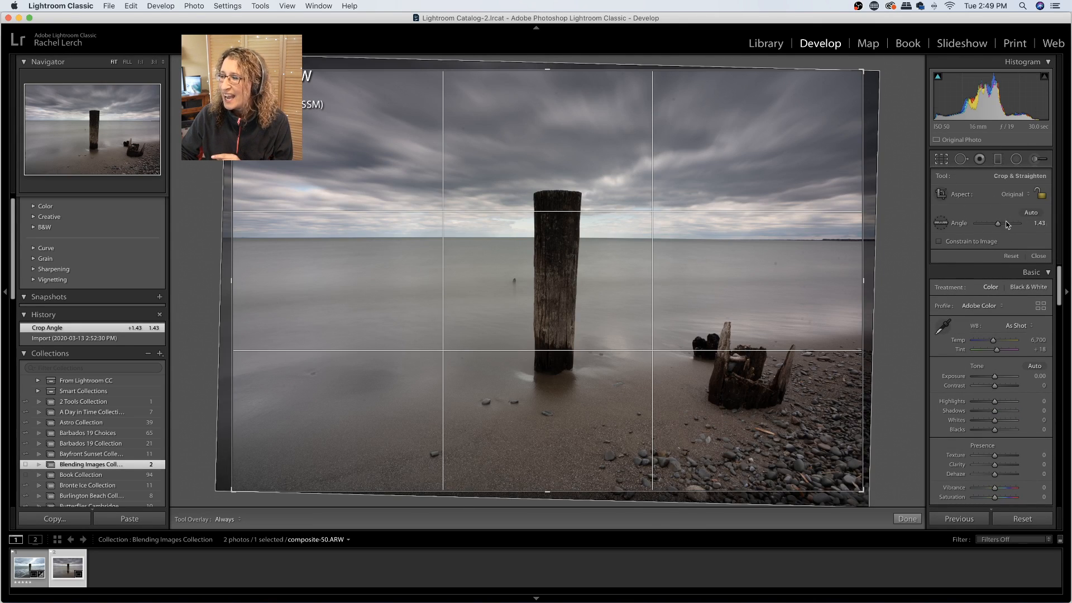
left_click(1011, 256)
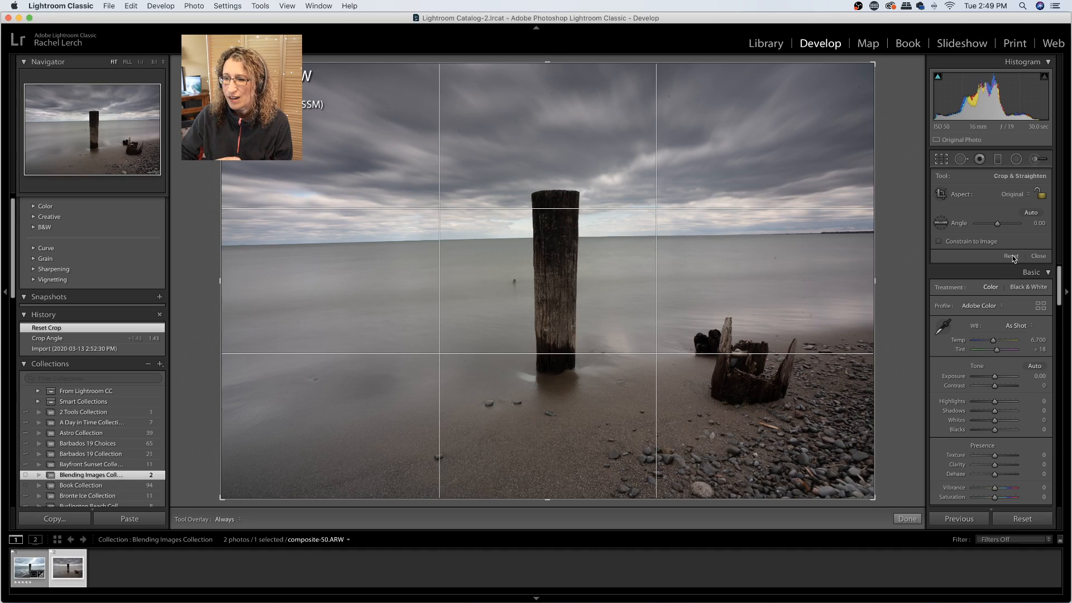
left_click(26, 561)
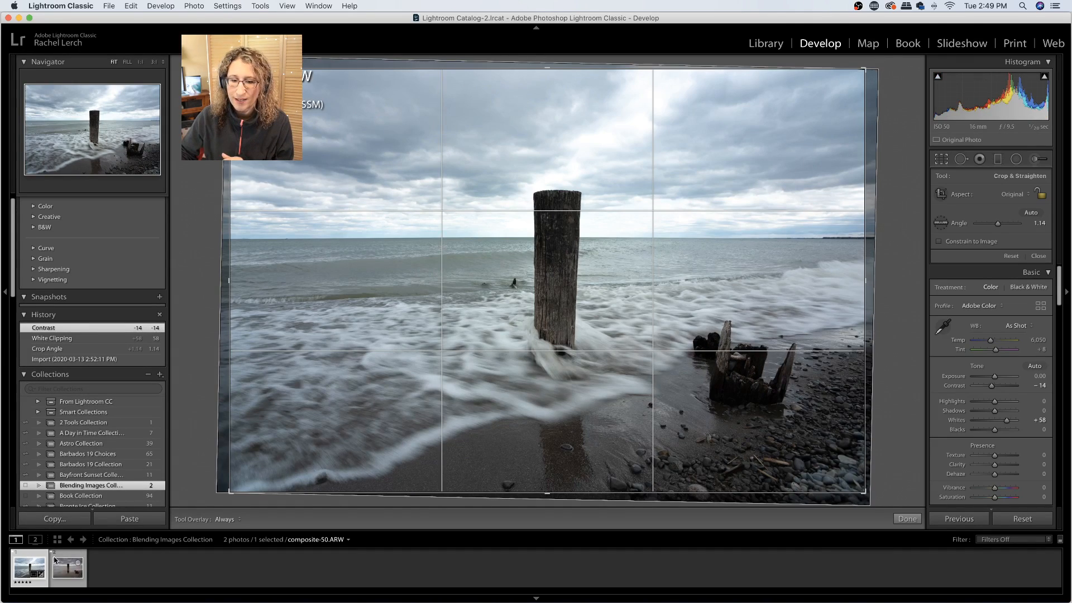
left_click(59, 559)
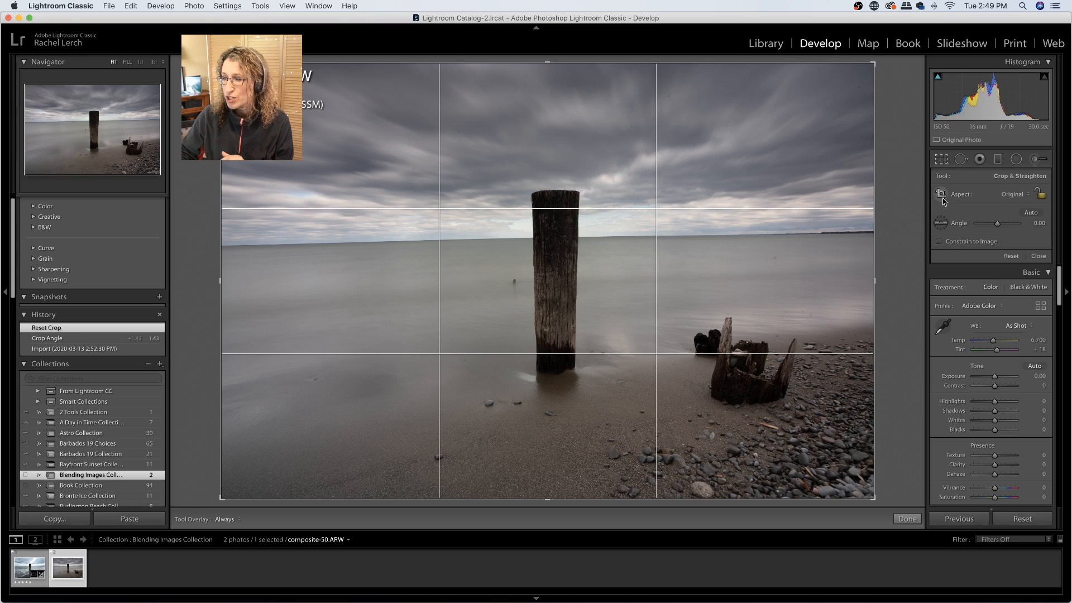
Undo the crop reset on composite-50.ARW and leave the Crop & Straighten tool.
key("super+z")
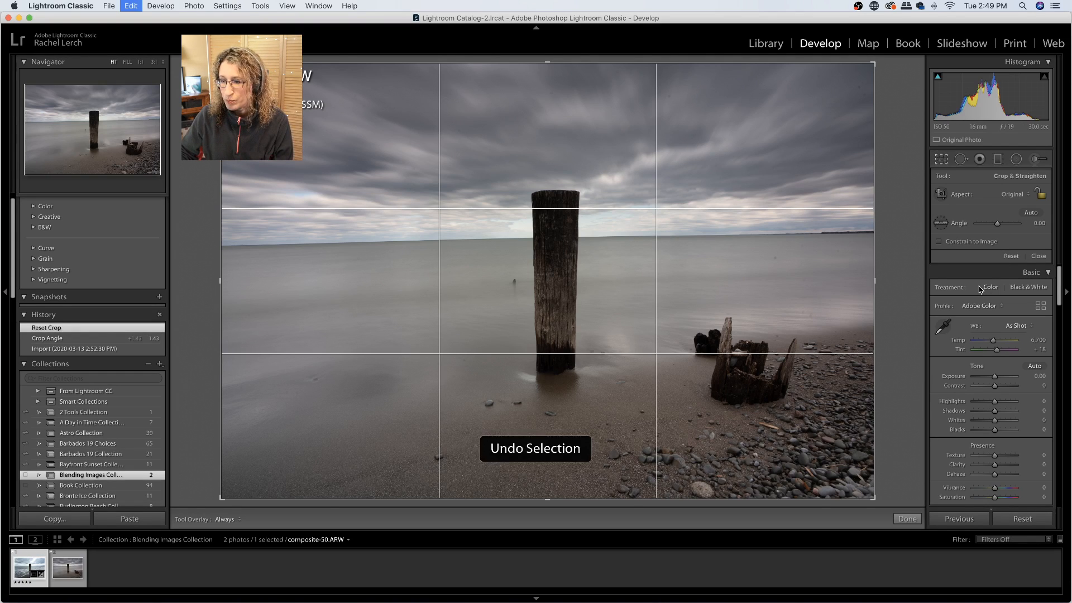
key("super+z")
key("super+z")
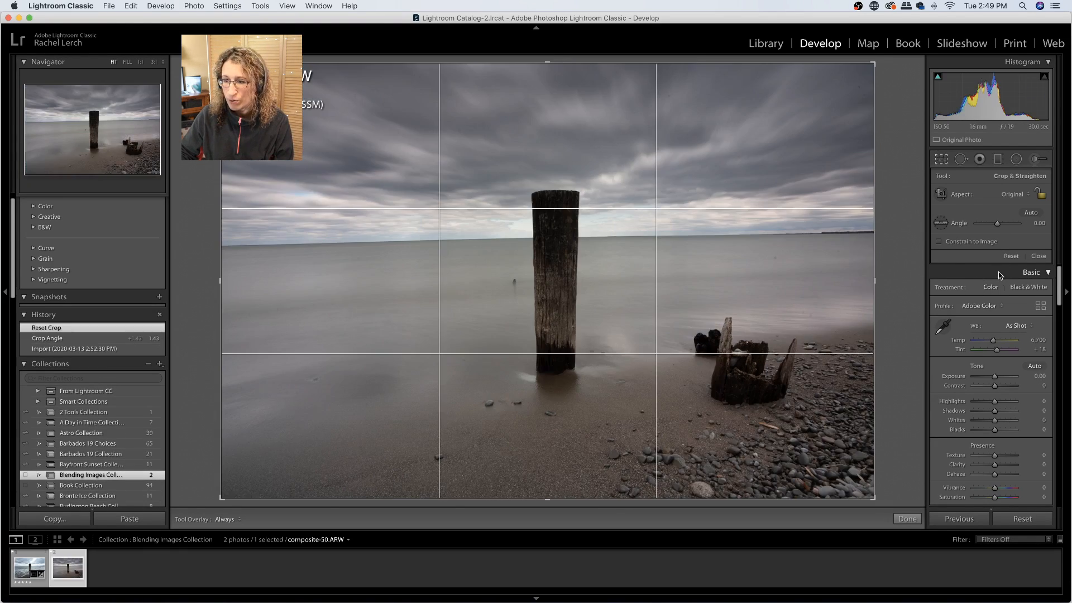
key("super+z")
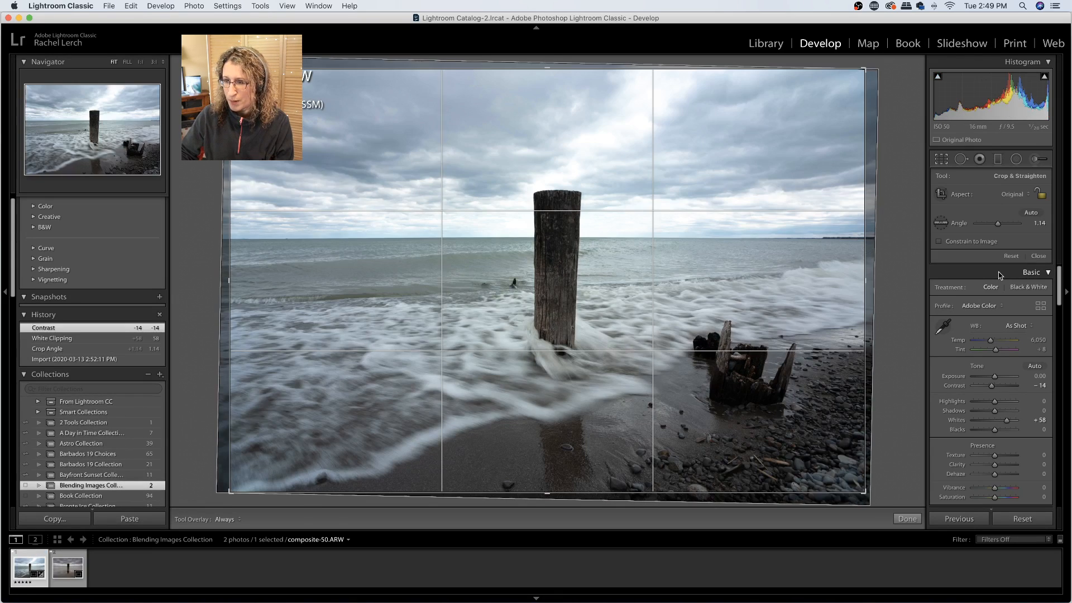
mouse_move(67, 600)
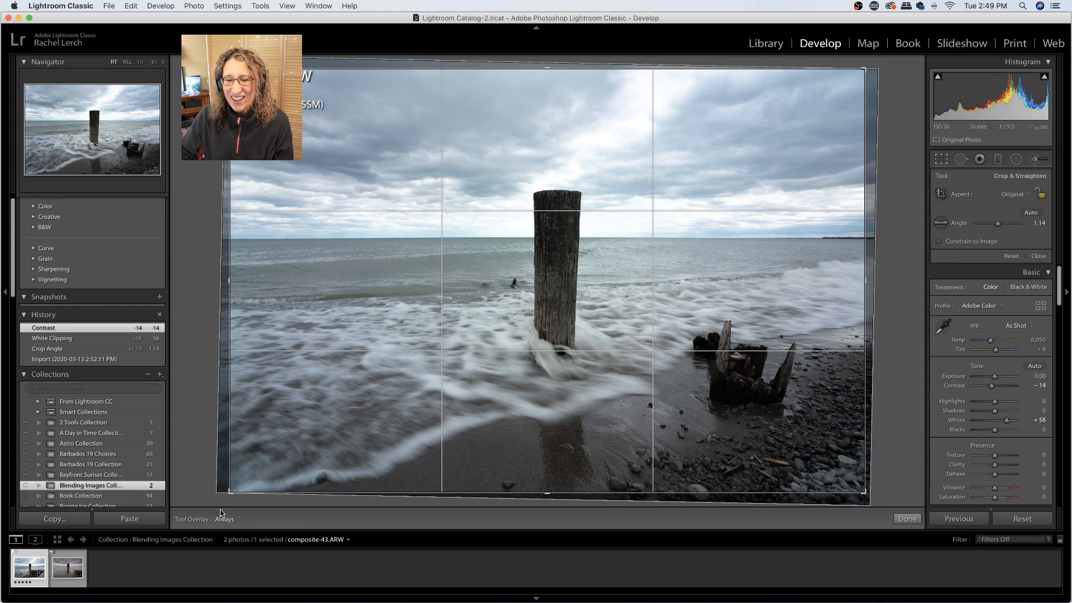
left_click(69, 575)
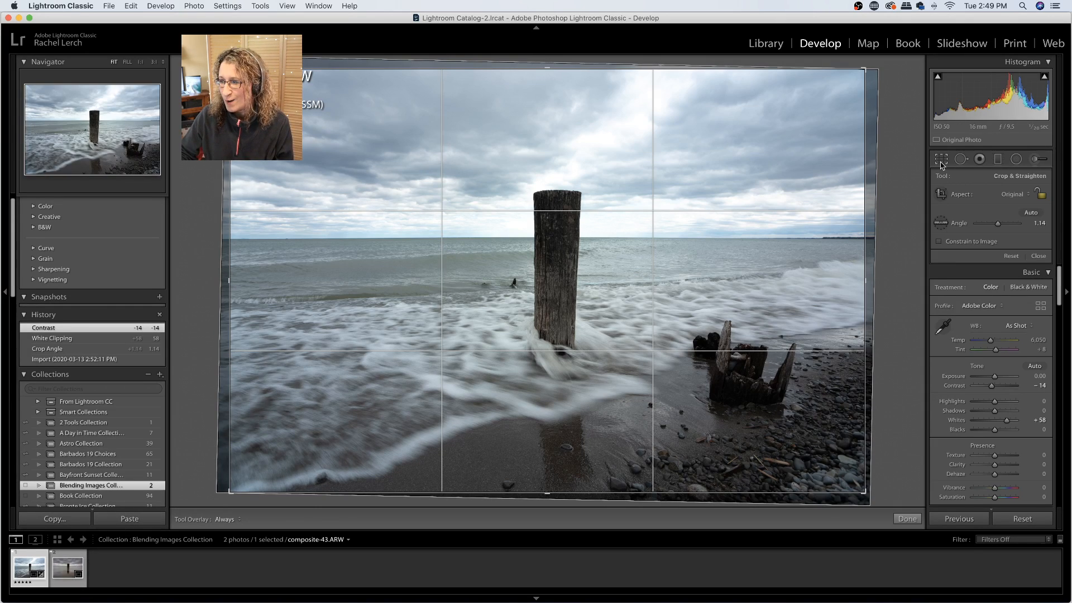
left_click(941, 161)
Examine the differences in sky and water between the straightened composite-50.ARW and composite-43.ARW.
left_click(66, 572)
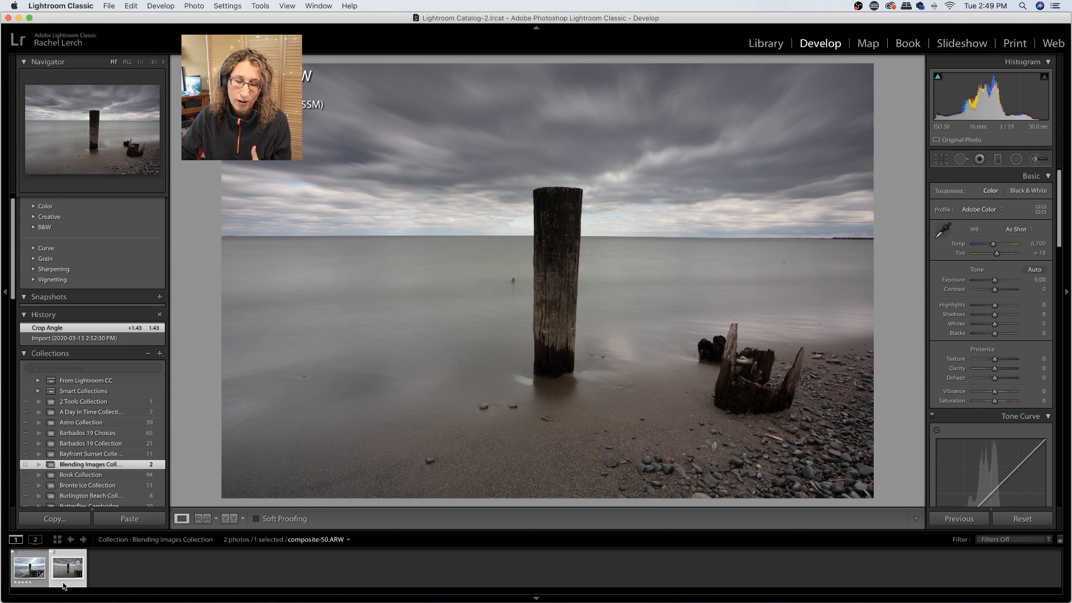
left_click(43, 585)
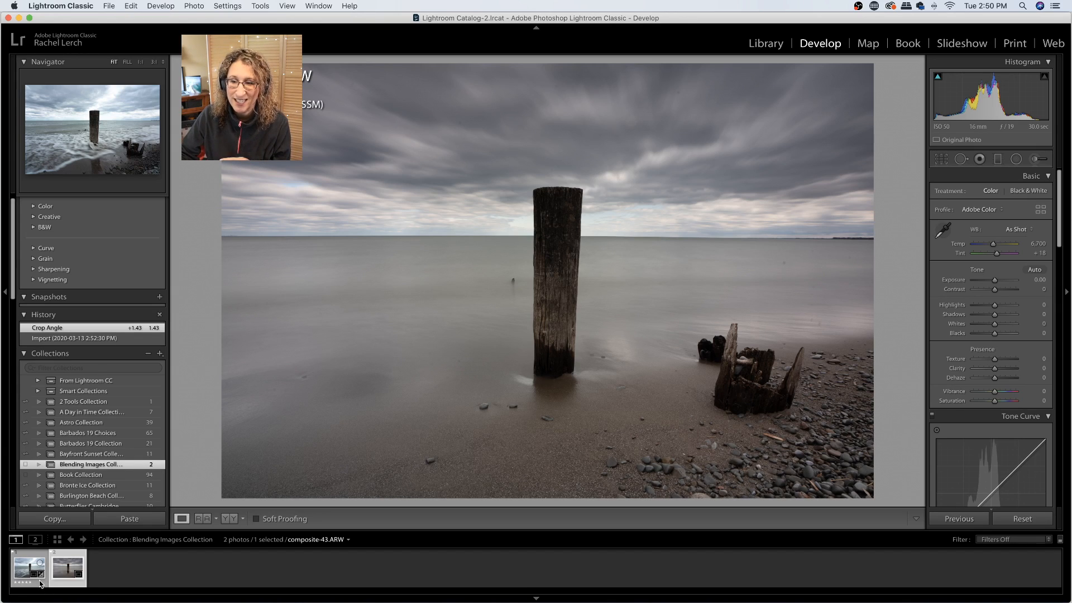
left_click(57, 581)
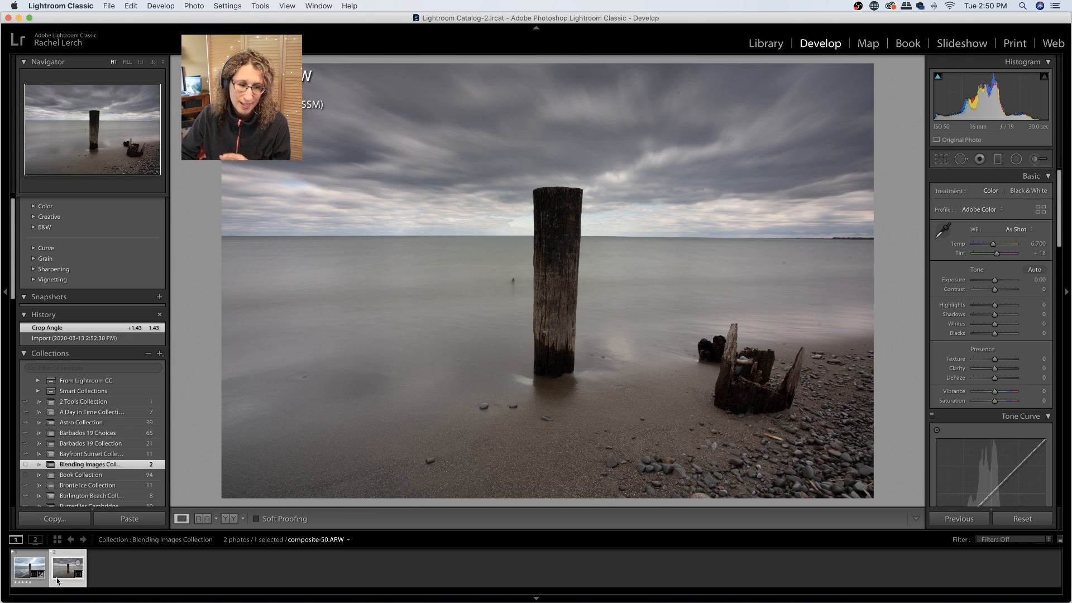
left_click(39, 558)
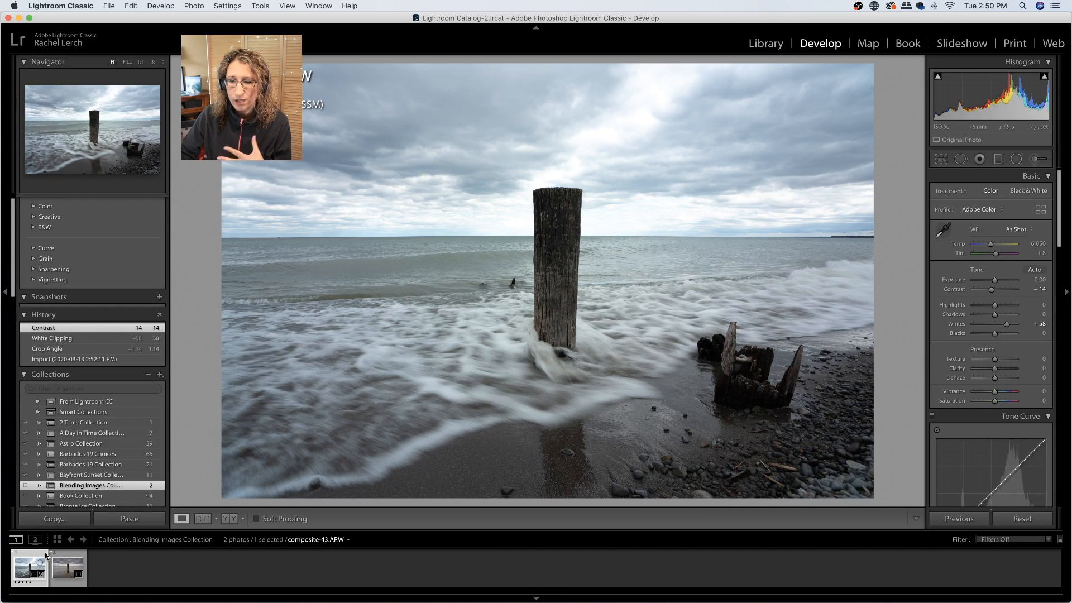
left_click(65, 554)
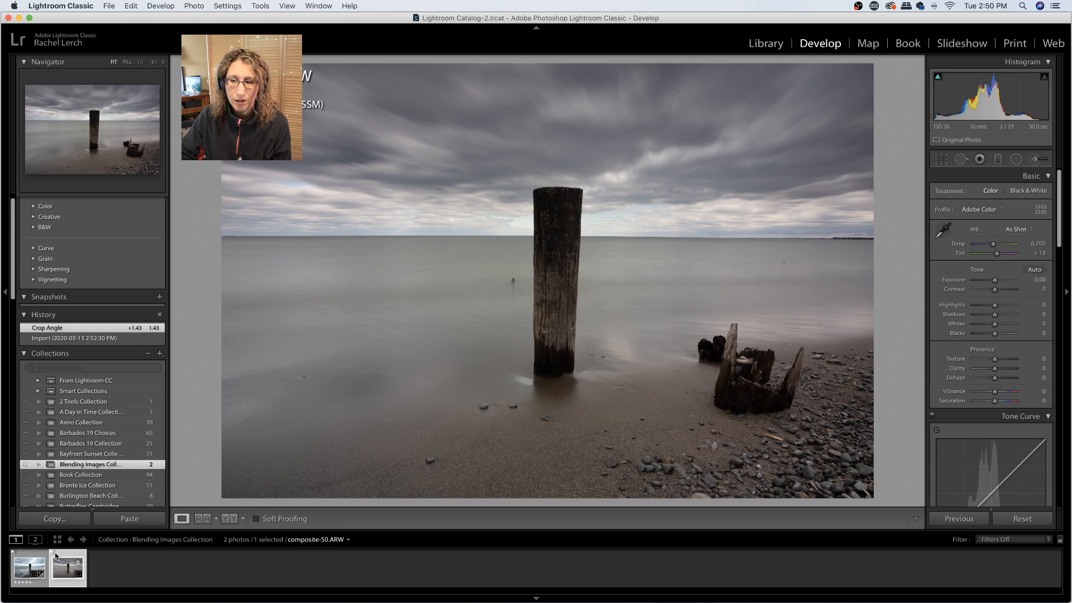
left_click(40, 557)
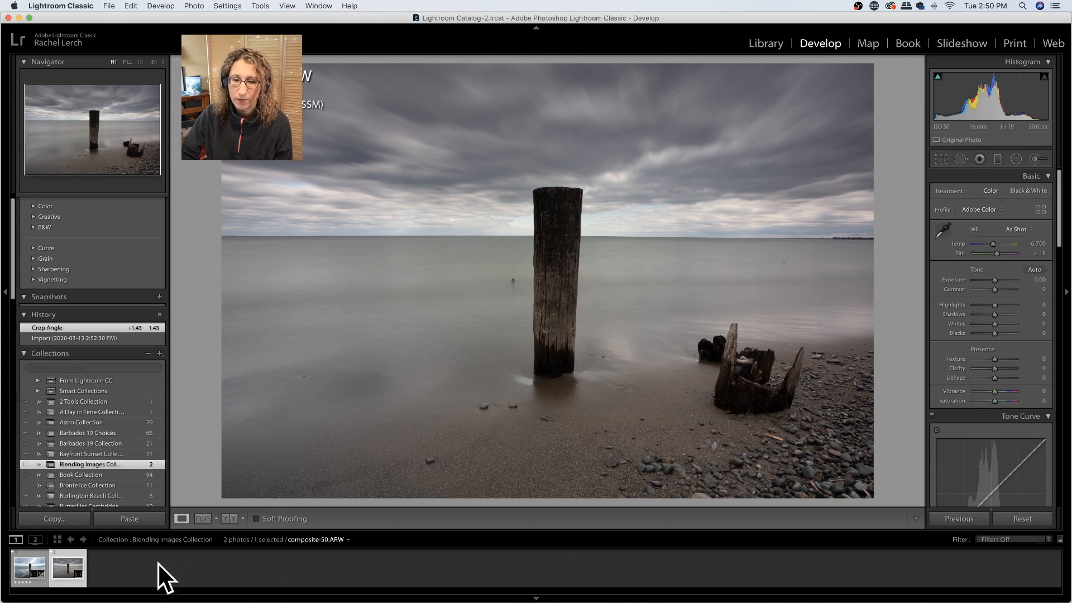
Select both composite-43.ARW and composite-50.ARW and open them as layers in Photoshop.
left_click(29, 554, "super")
right_click(32, 553)
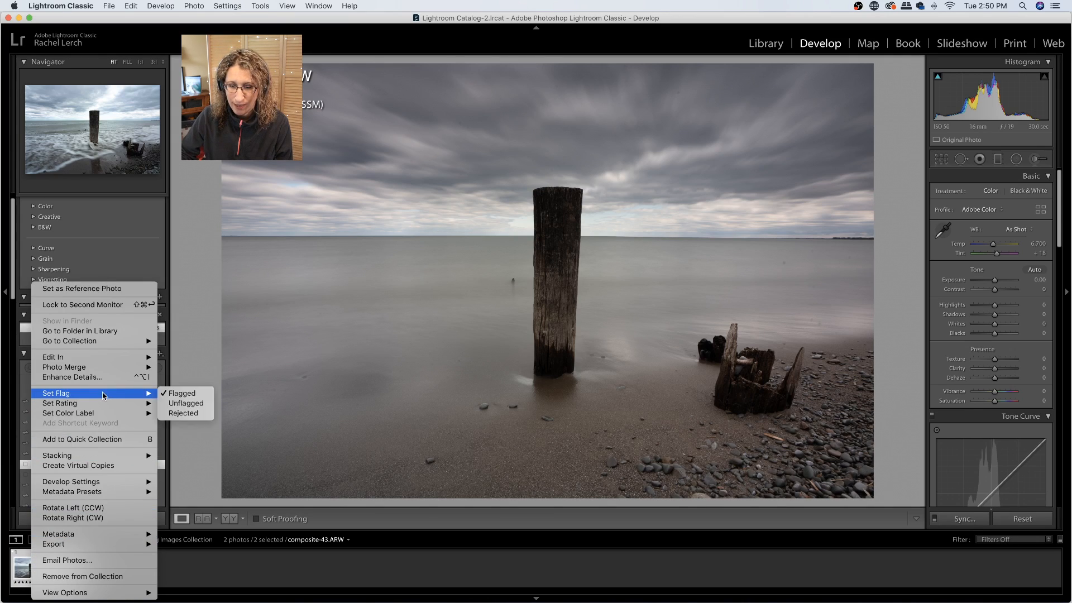
mouse_move(107, 359)
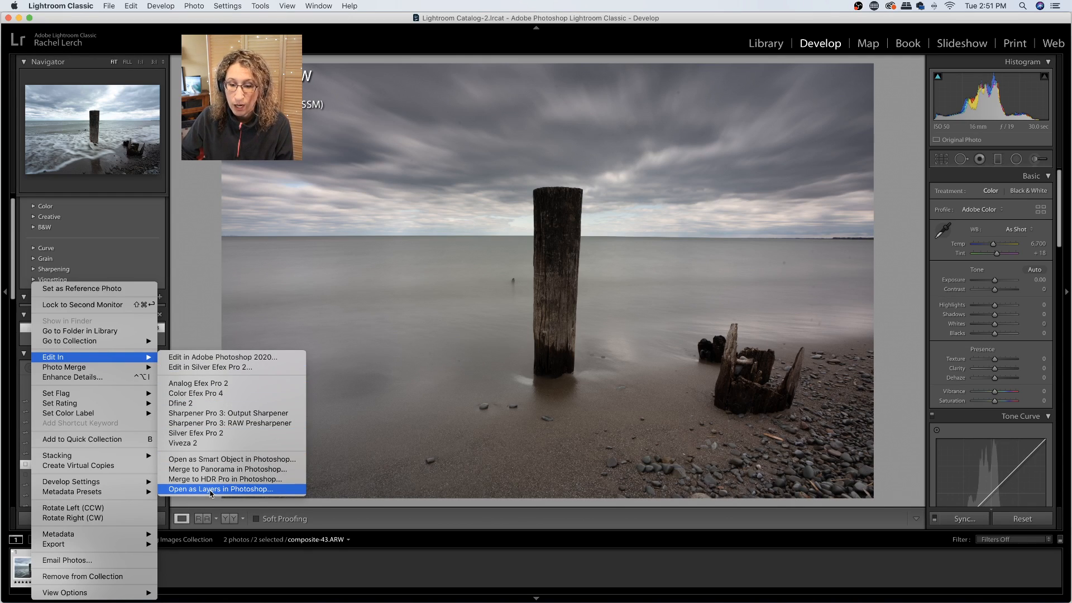
left_click(212, 489)
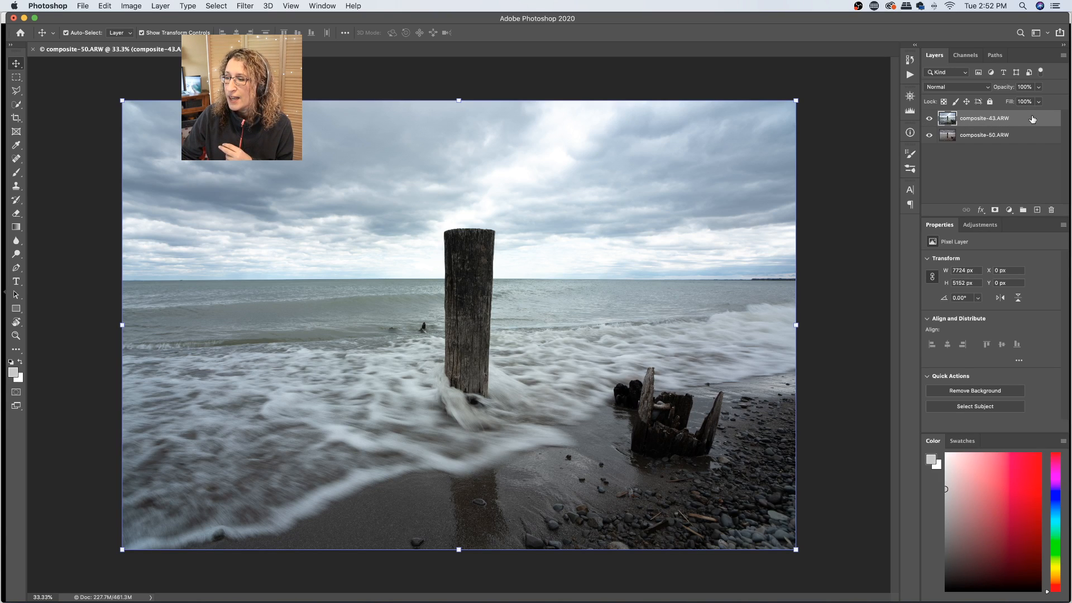
Check the lower photo beneath composite-43.ARW, and auto-align both layers using the Auto projection.
left_click(928, 119)
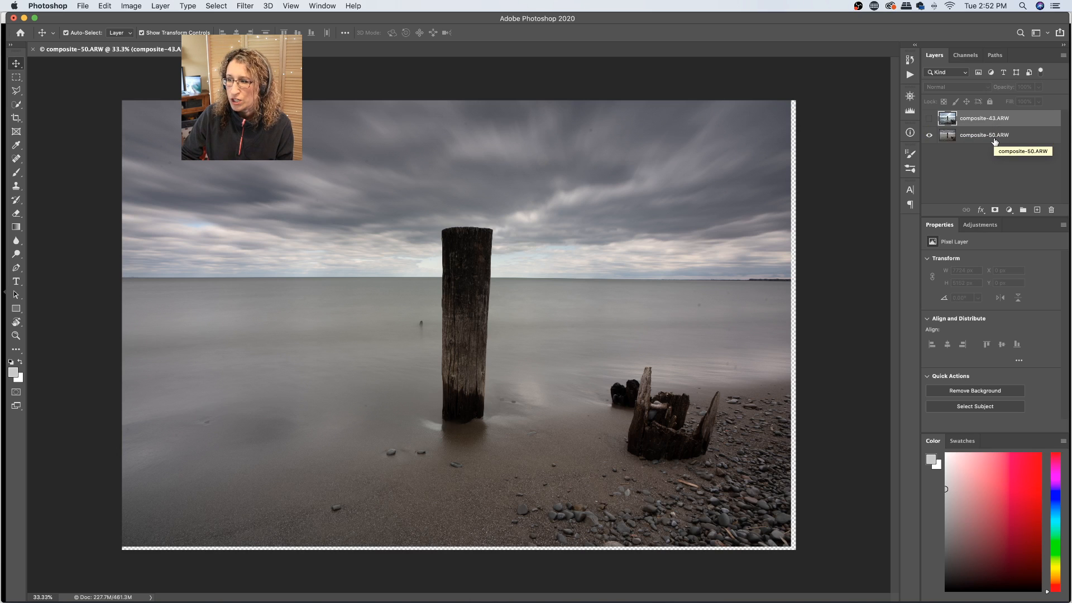
left_click(929, 118)
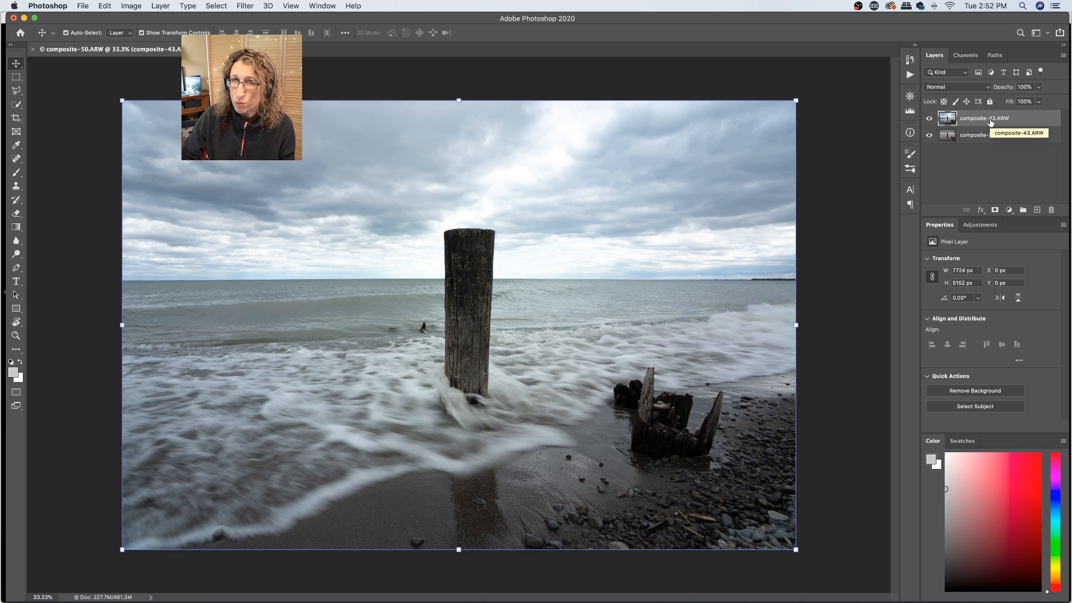
key("super")
left_click(978, 137, "super")
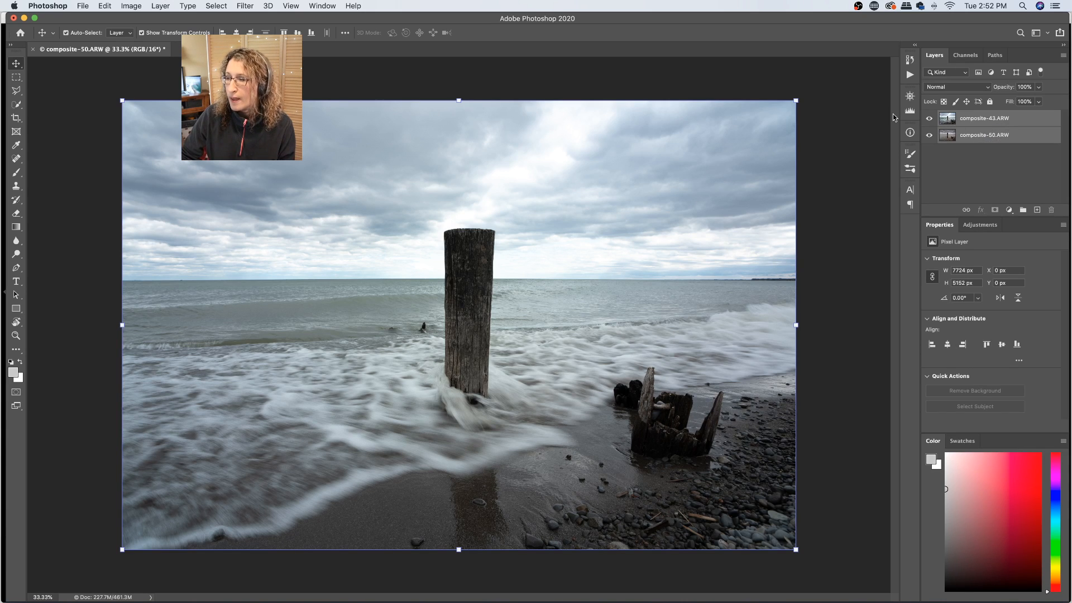
left_click(105, 7)
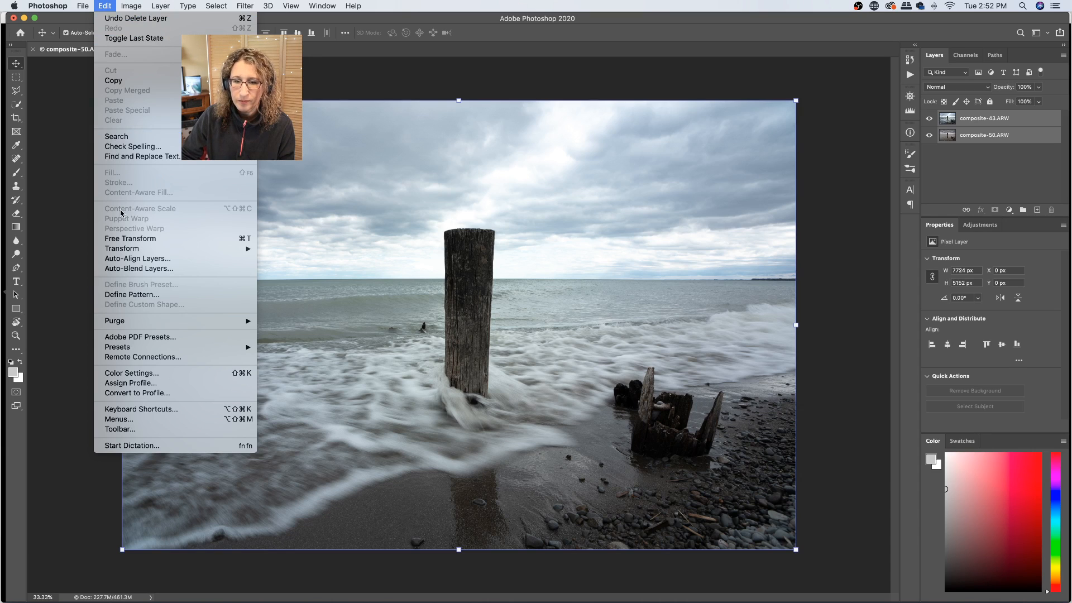
left_click(124, 259)
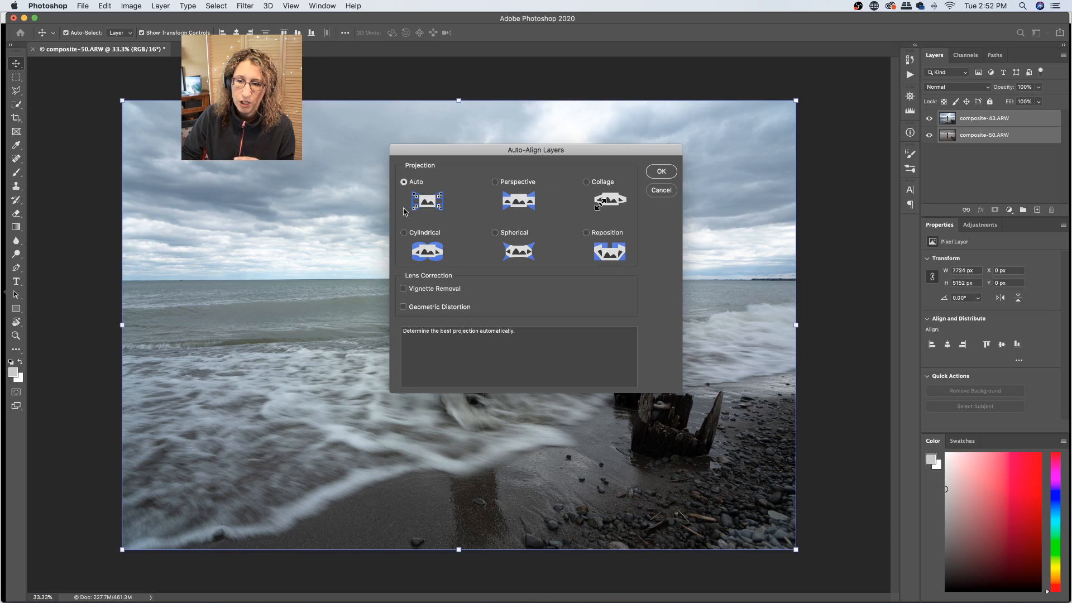
left_click(663, 174)
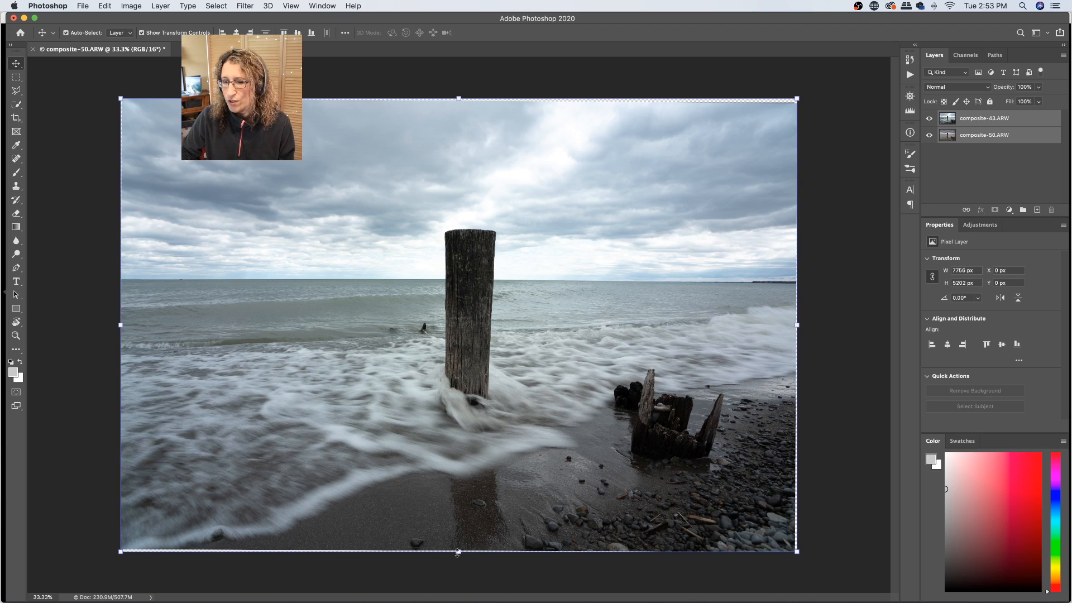
Straighten the image along the sea horizon with the Crop tool and apply the crop to remove the uneven edges.
left_click(986, 155)
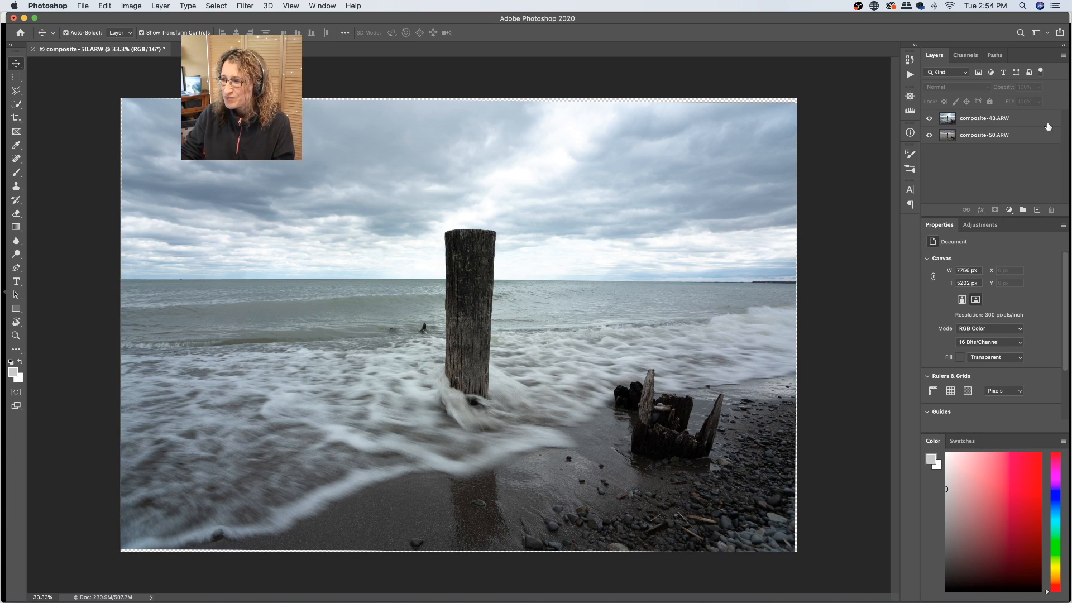
left_click(1016, 124)
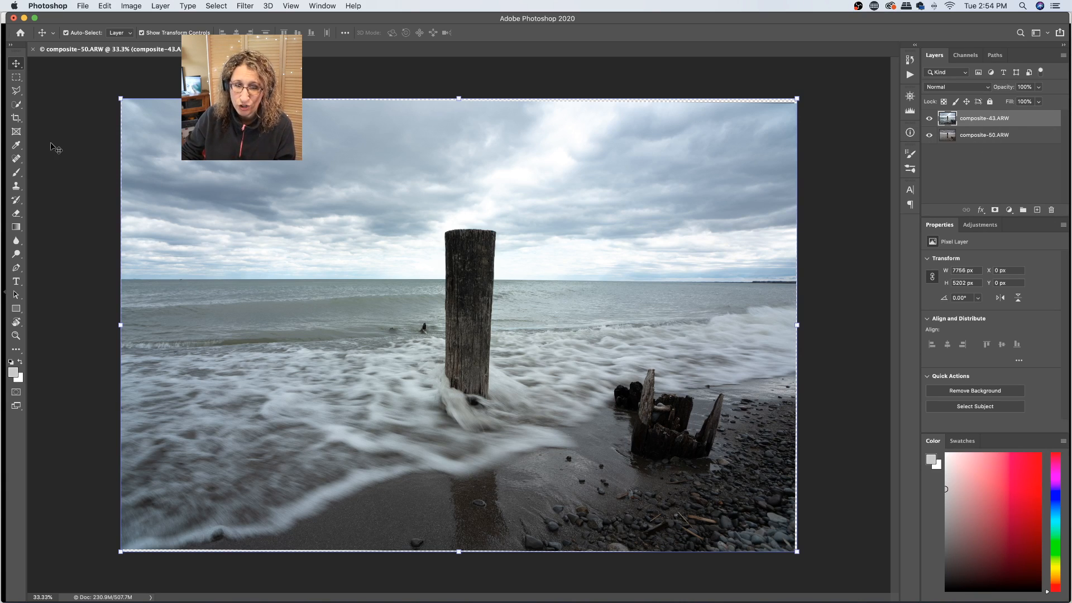
left_click(12, 119)
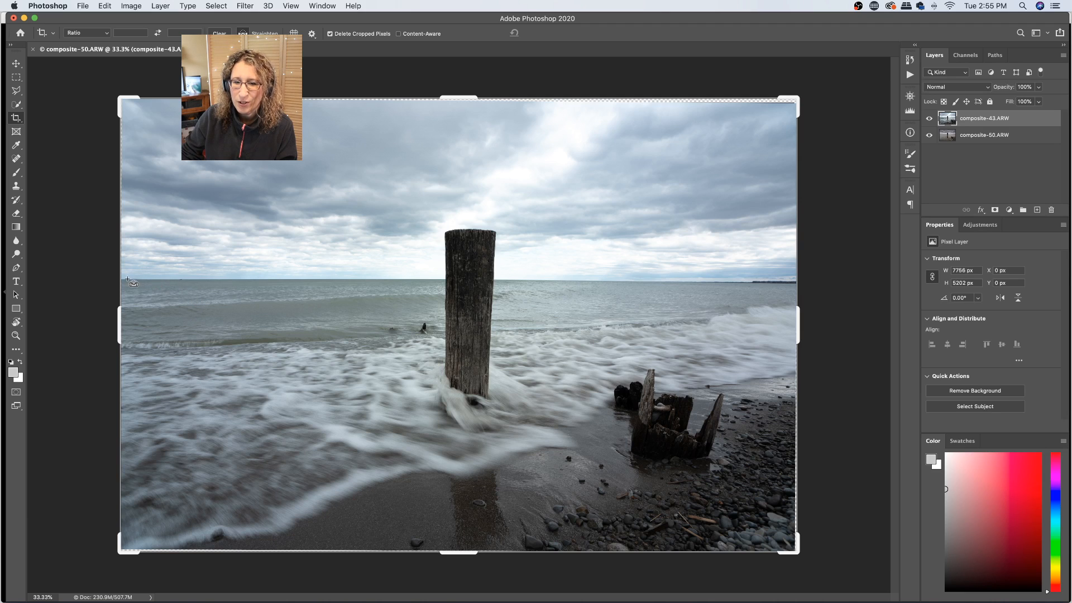
mouse_move(121, 279)
left_mouse_down()
mouse_move(825, 295)
mouse_move(812, 283)
left_mouse_up()
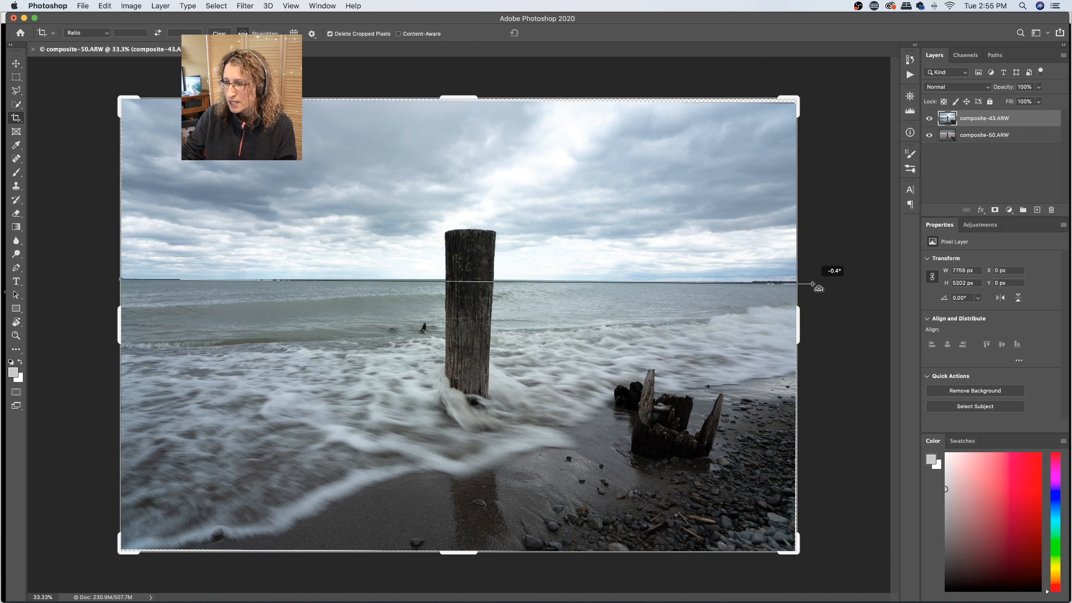
left_click_drag(812, 284, 812, 284)
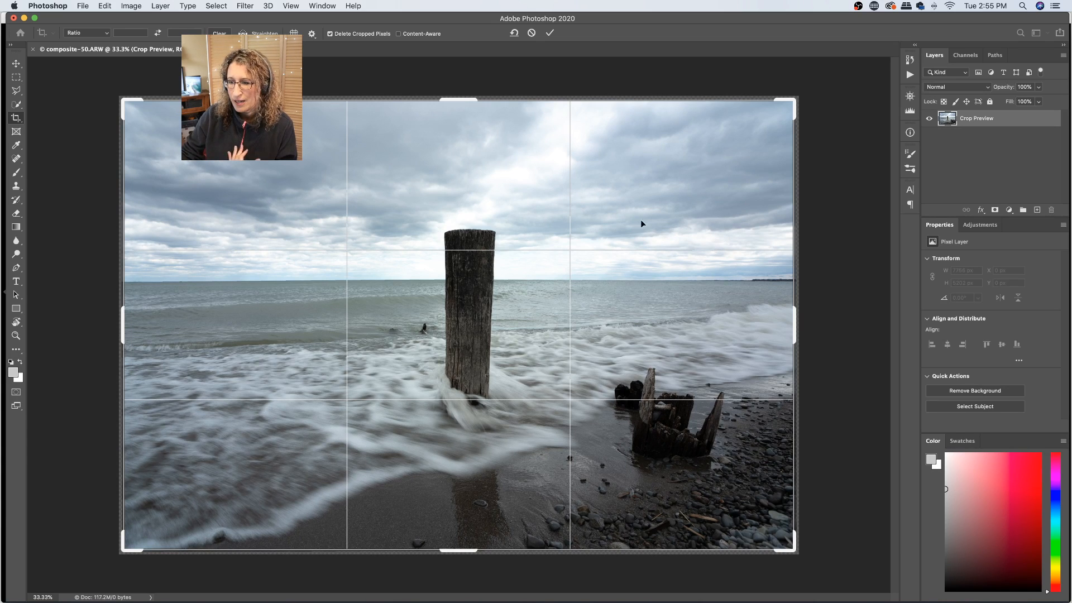
left_click(549, 34)
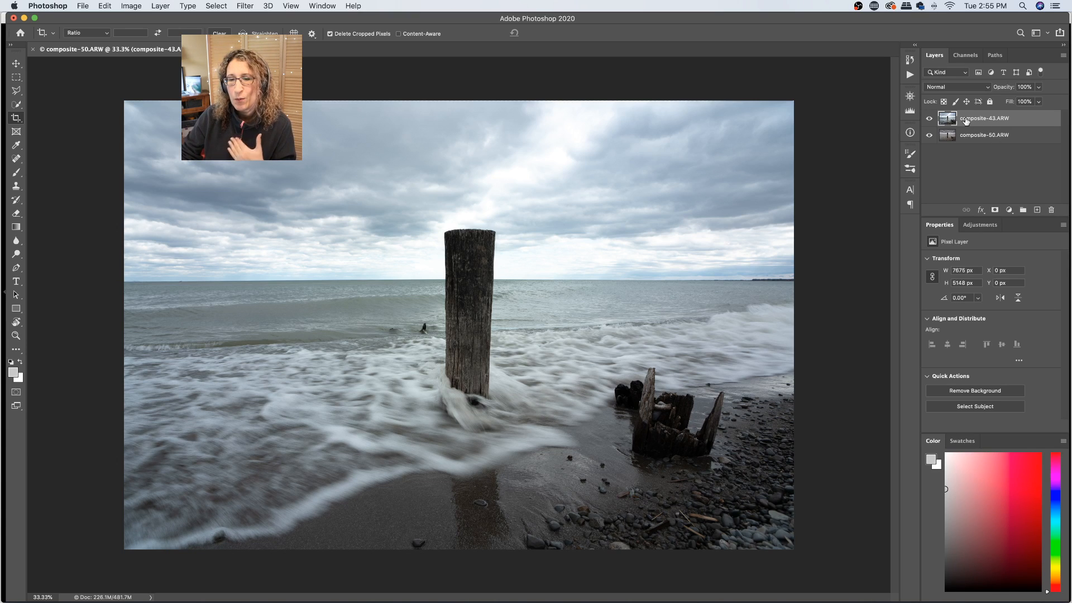
Compare the two photos by hiding and showing composite-43.ARW, and add a layer mask to it.
left_click(929, 118)
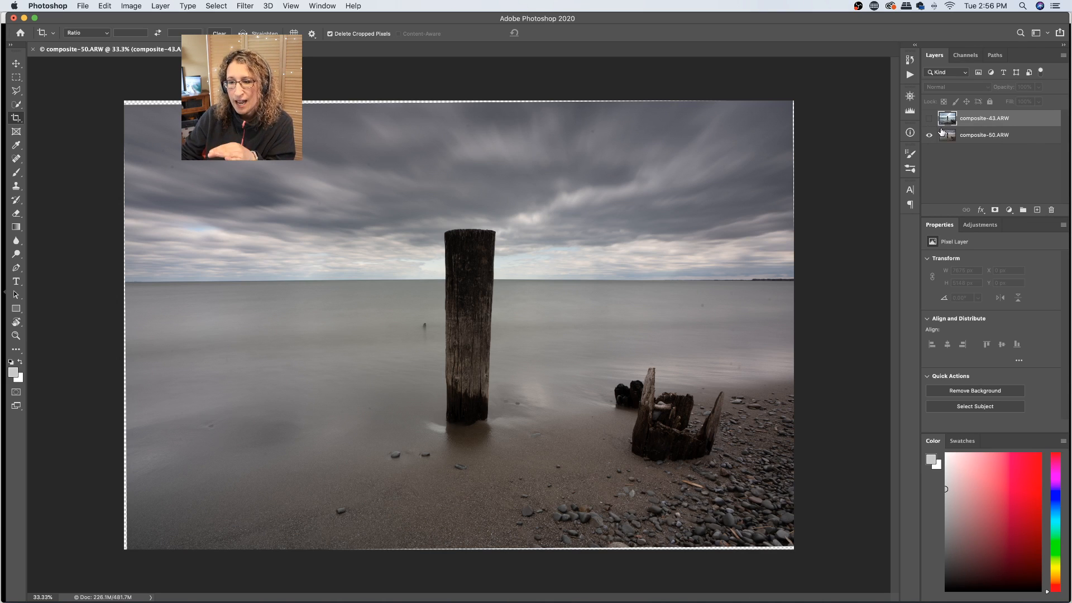
left_click(928, 118)
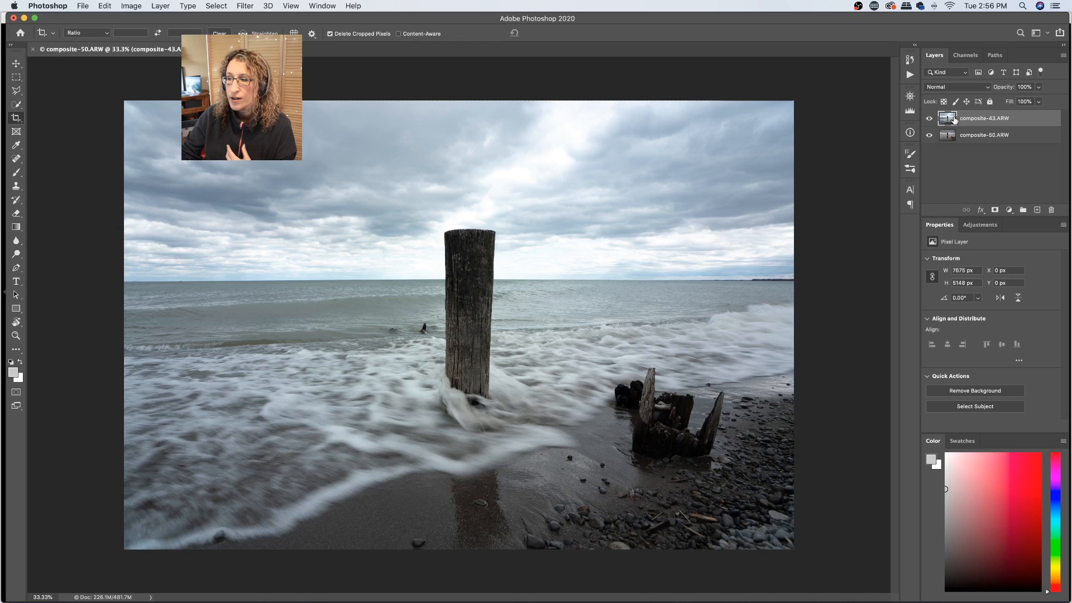
left_click(995, 211)
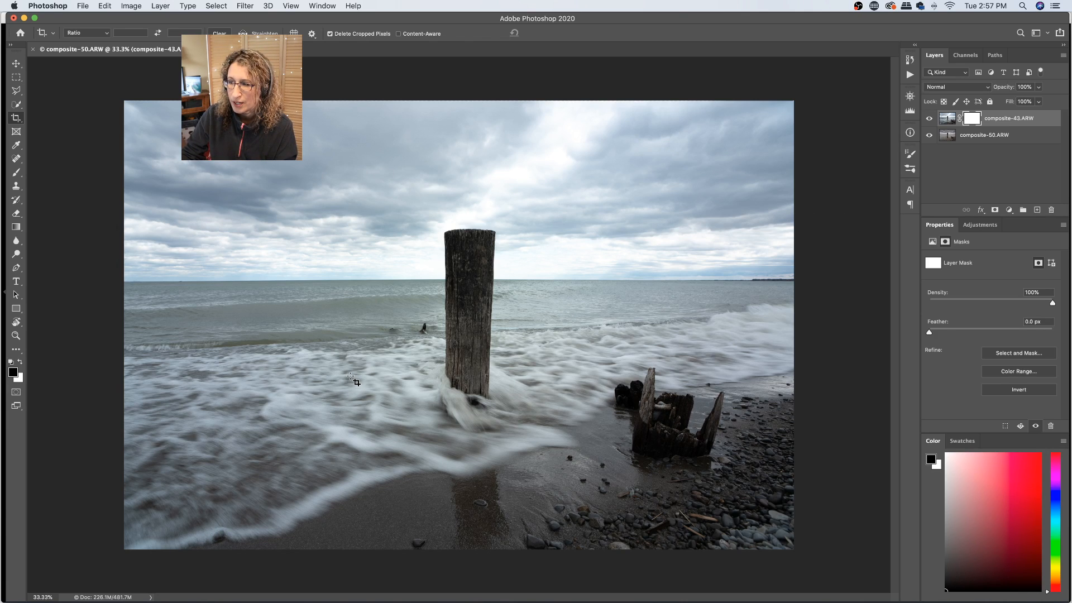
Draw a short black-to-white linear gradient upward across the horizon on the mask, and redraw it downward to hide composite-43.ARW's sky instead.
left_click(16, 227)
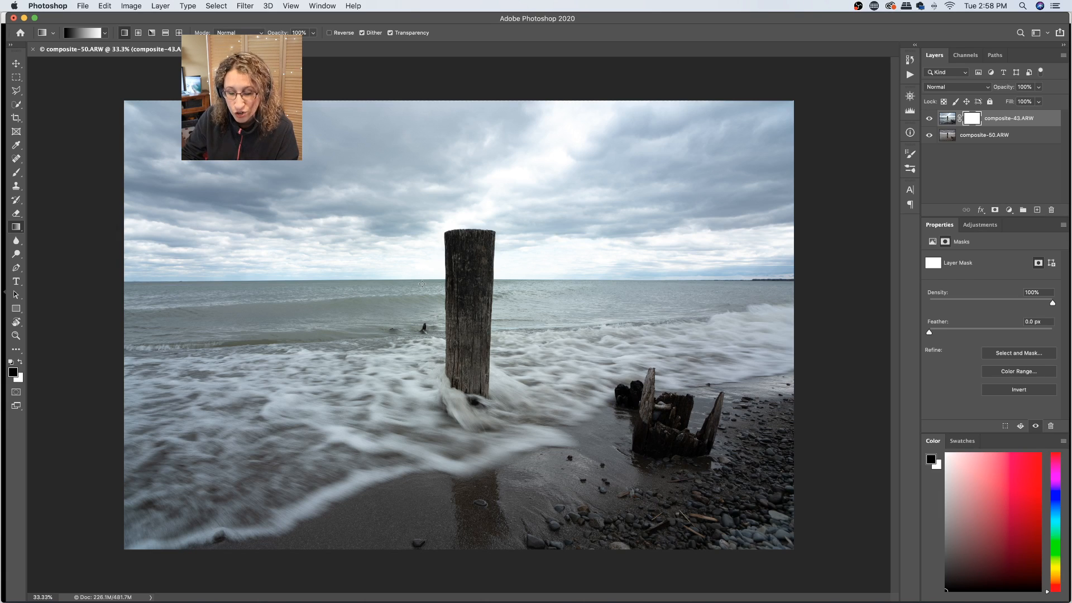
left_click_drag(422, 284, 423, 275)
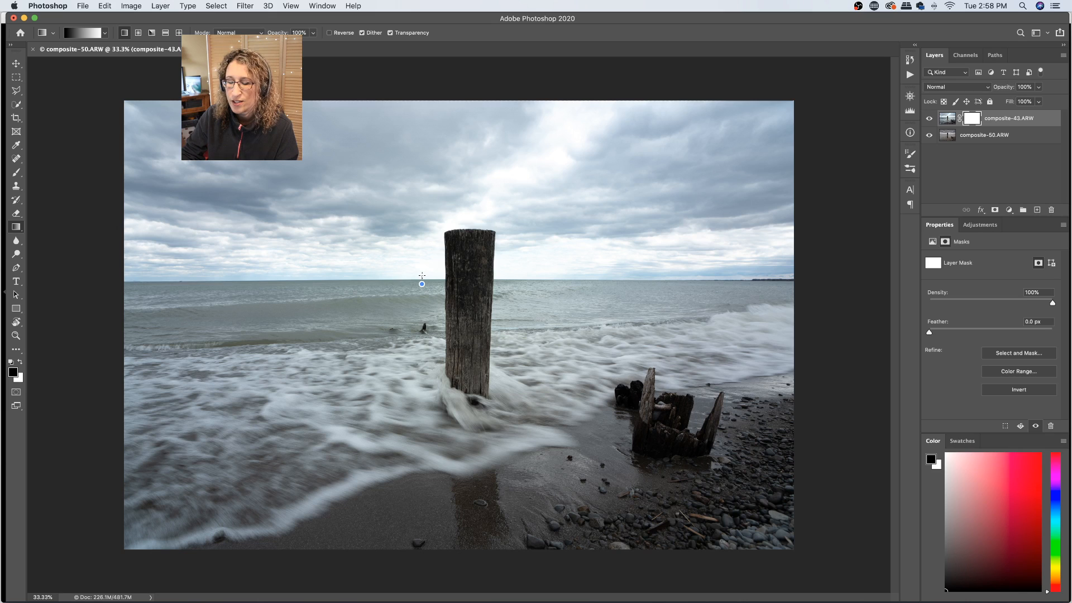
left_click_drag(422, 275, 423, 275)
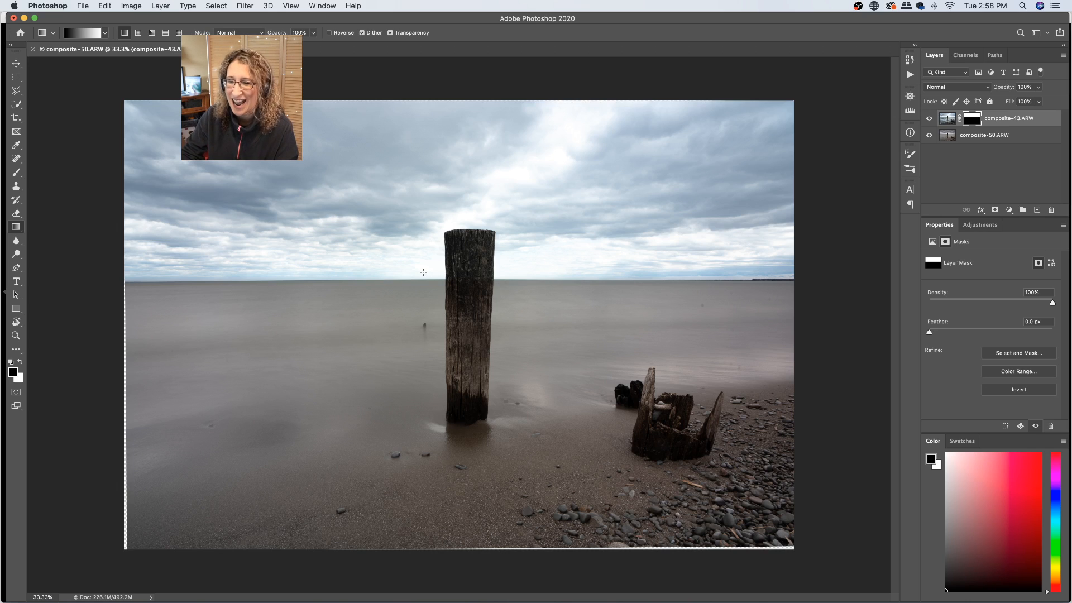
left_click_drag(423, 272, 424, 283)
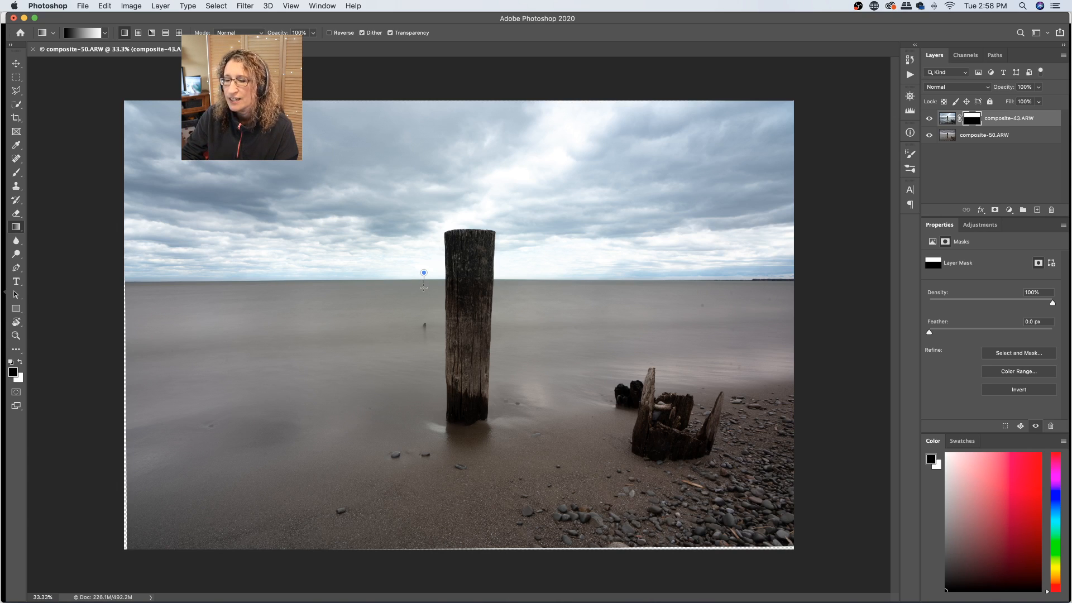
left_click_drag(424, 288, 423, 288)
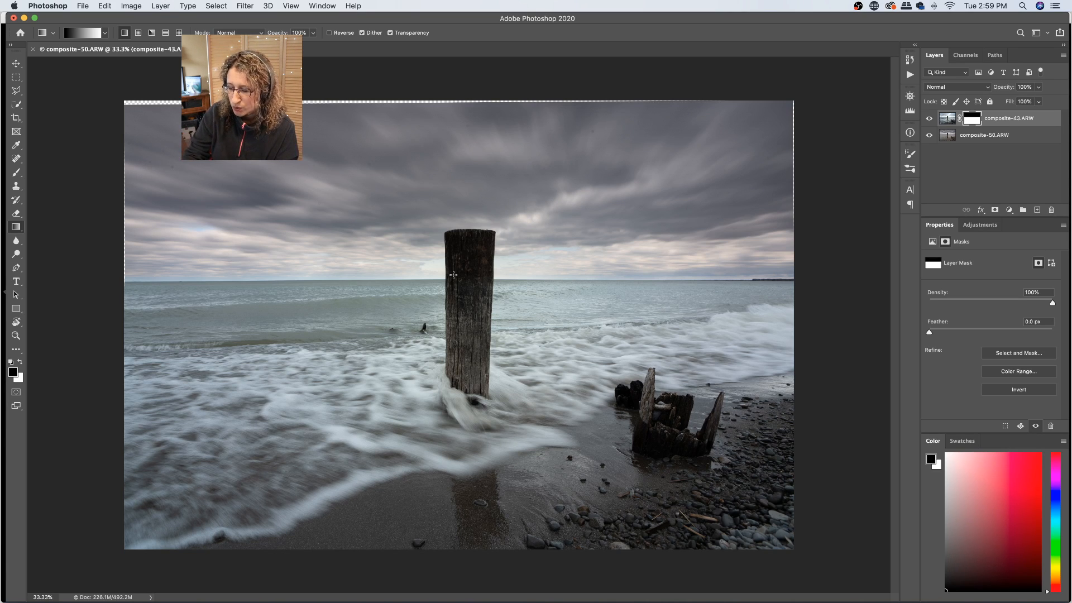
Examine the blend along the horizon and on the tall wooden post at 100% magnification.
key("super+plus")
key("super+plus")
key("super+plus")
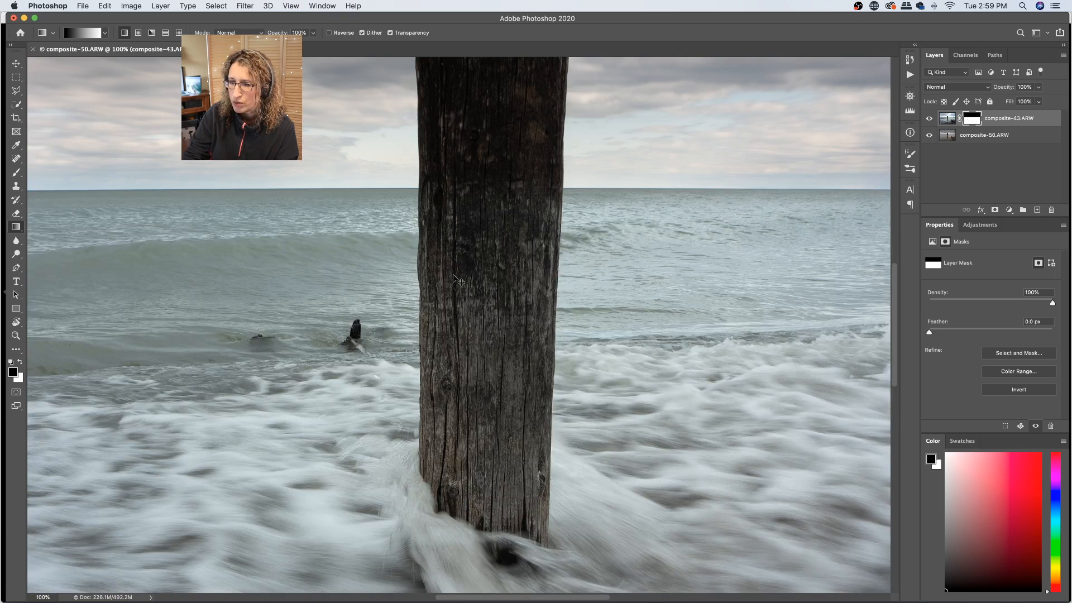
scroll(458, 281, "up", 10)
scroll(632, 332, "down", 3)
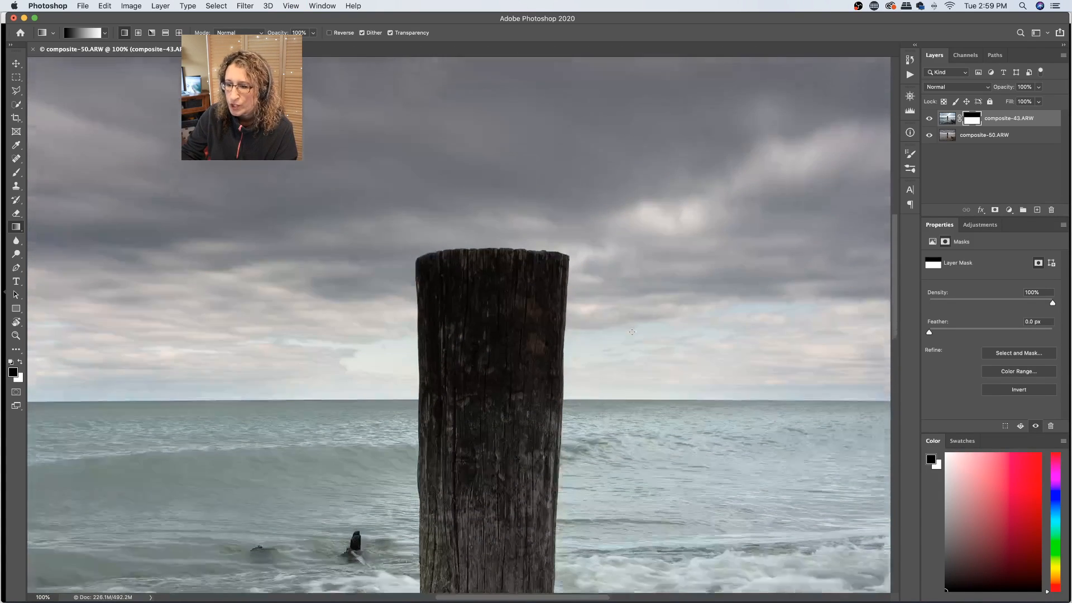
scroll(632, 332, "down", 2)
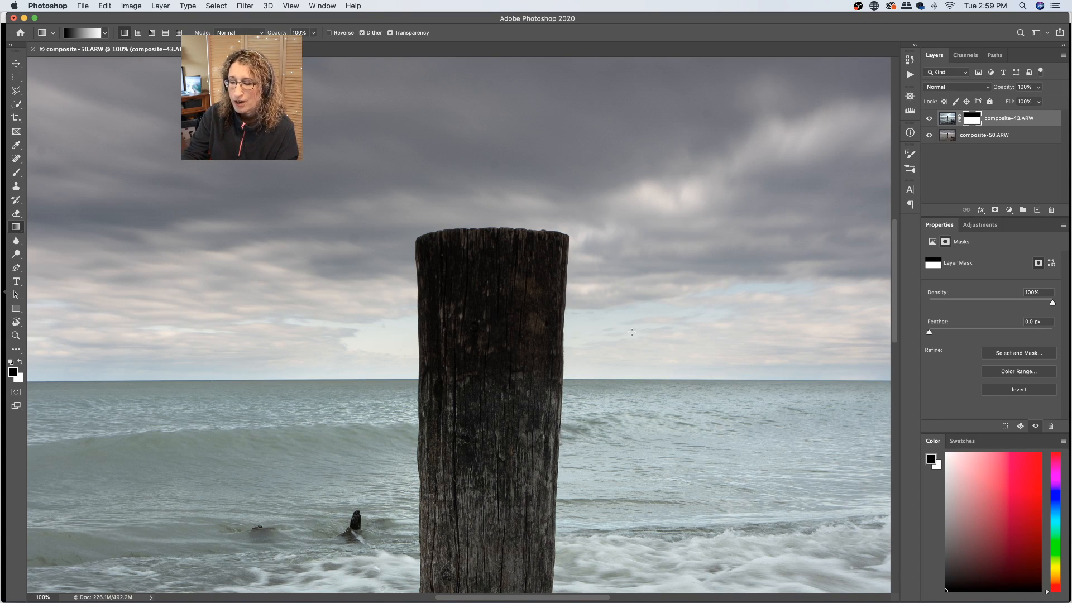
key("super+0")
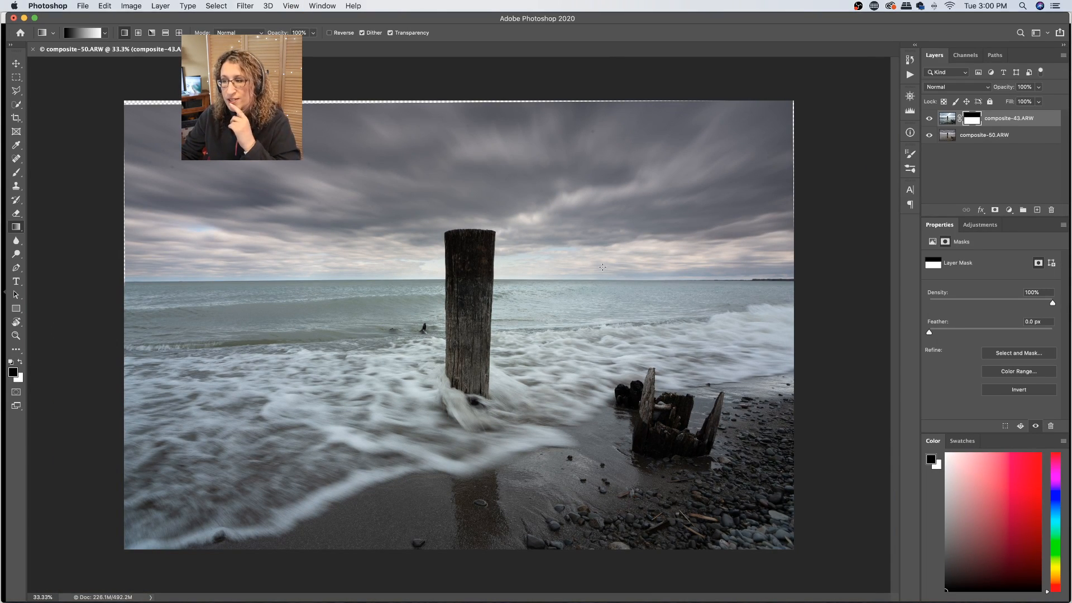
Select the tall wooden post with the Quick Selection tool in add-to-selection mode.
left_click(16, 105)
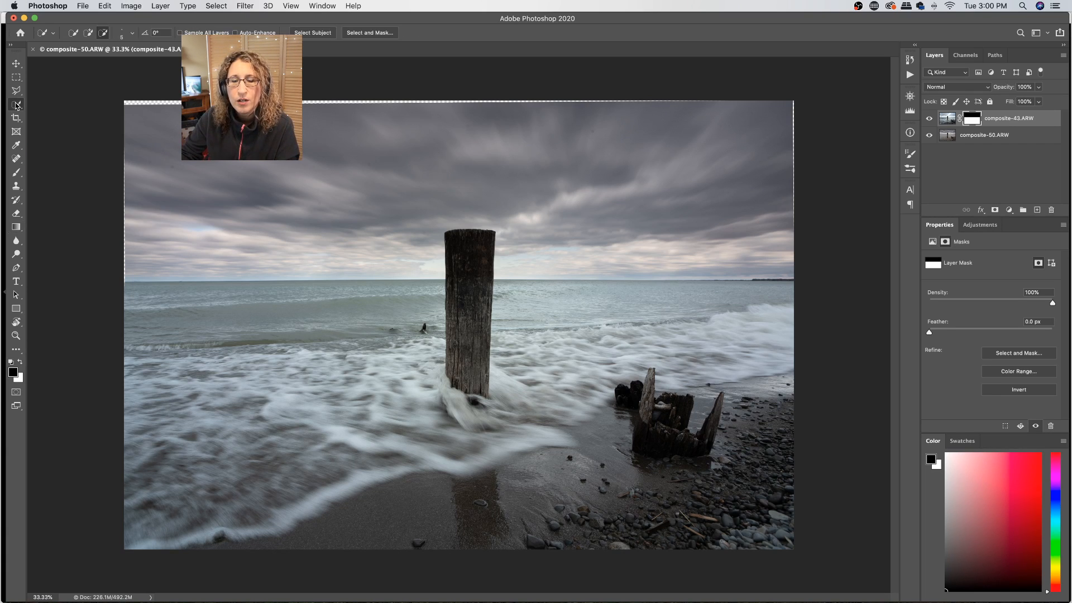
left_click(89, 35)
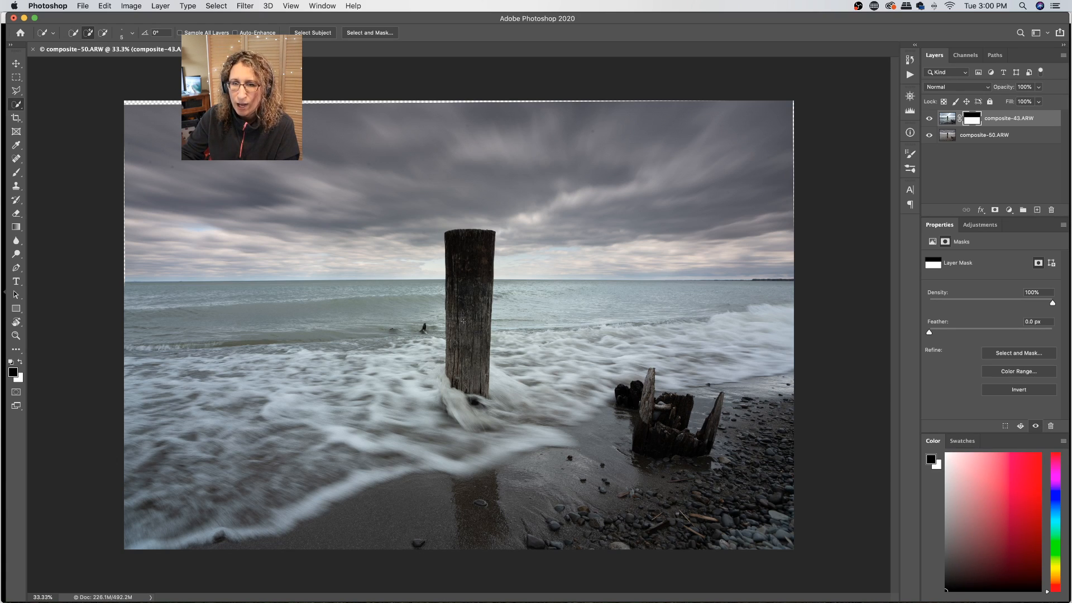
left_click_drag(463, 306, 467, 267)
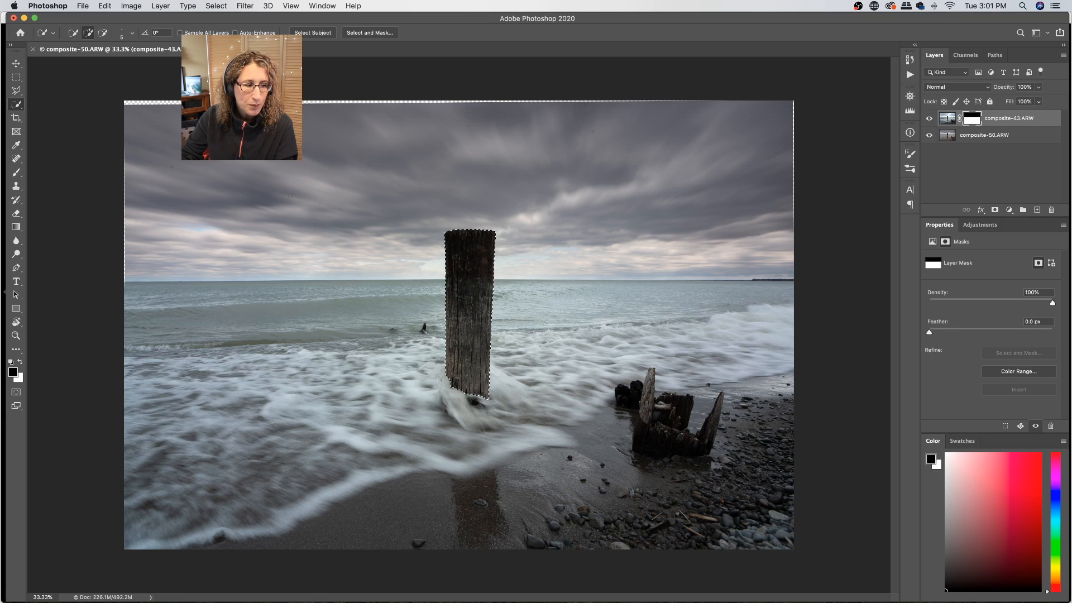
Paint the mask white inside the post selection with a 1760 px Soft Round brush, and clear the selection.
left_click(16, 174)
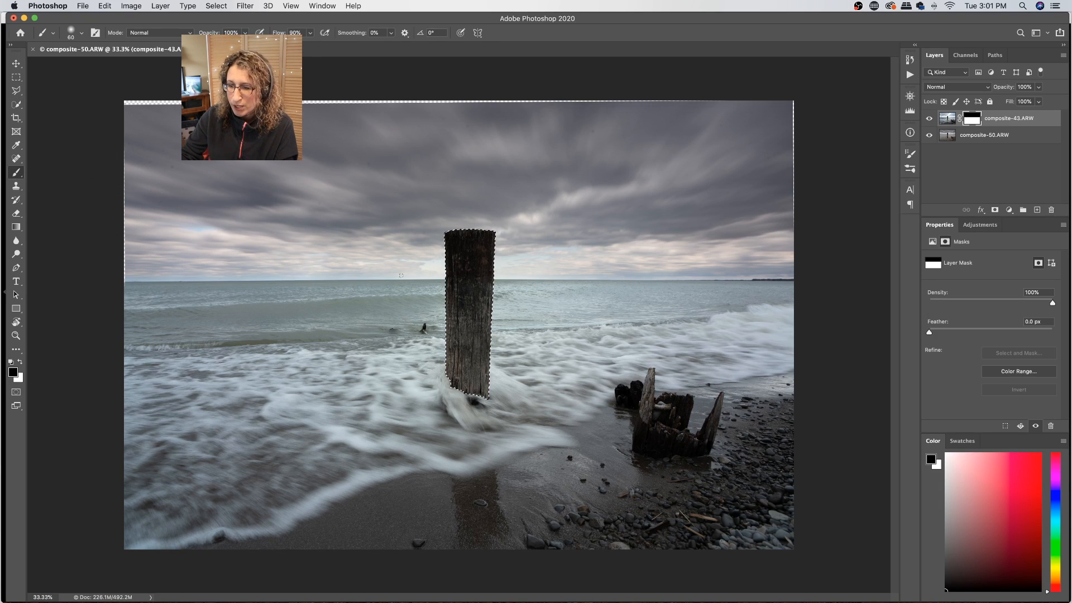
left_click(81, 32)
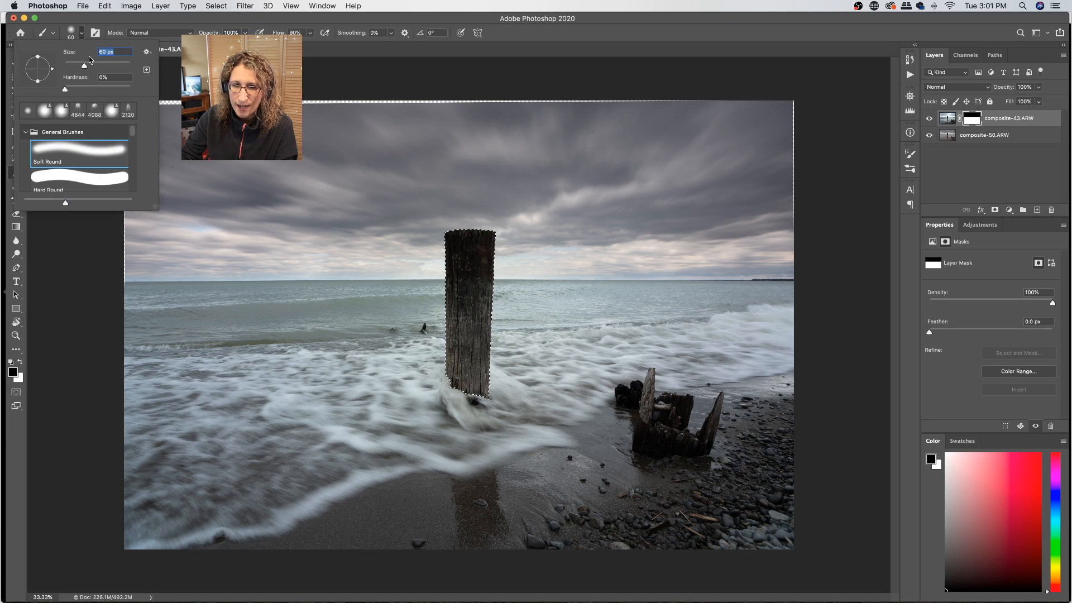
left_click_drag(85, 67, 114, 67)
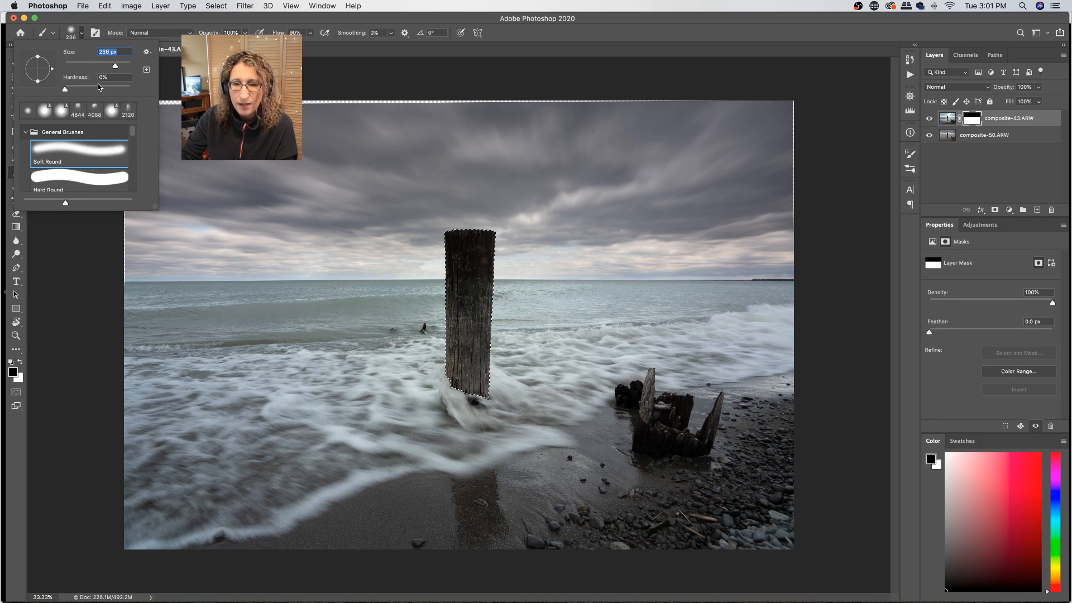
left_click_drag(125, 64, 127, 66)
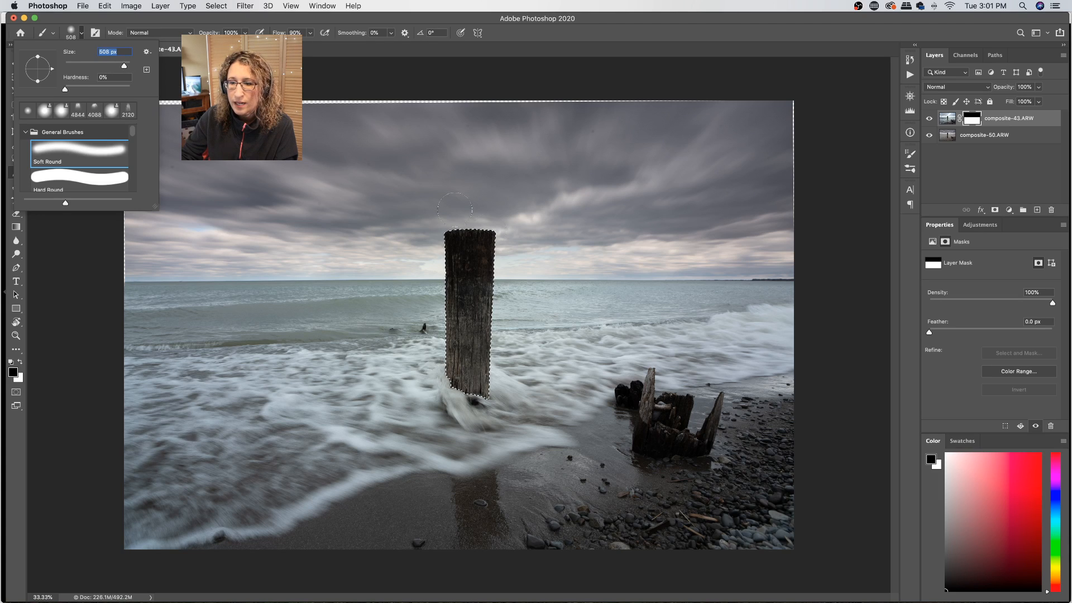
left_click_drag(124, 66, 126, 67)
left_click(83, 33)
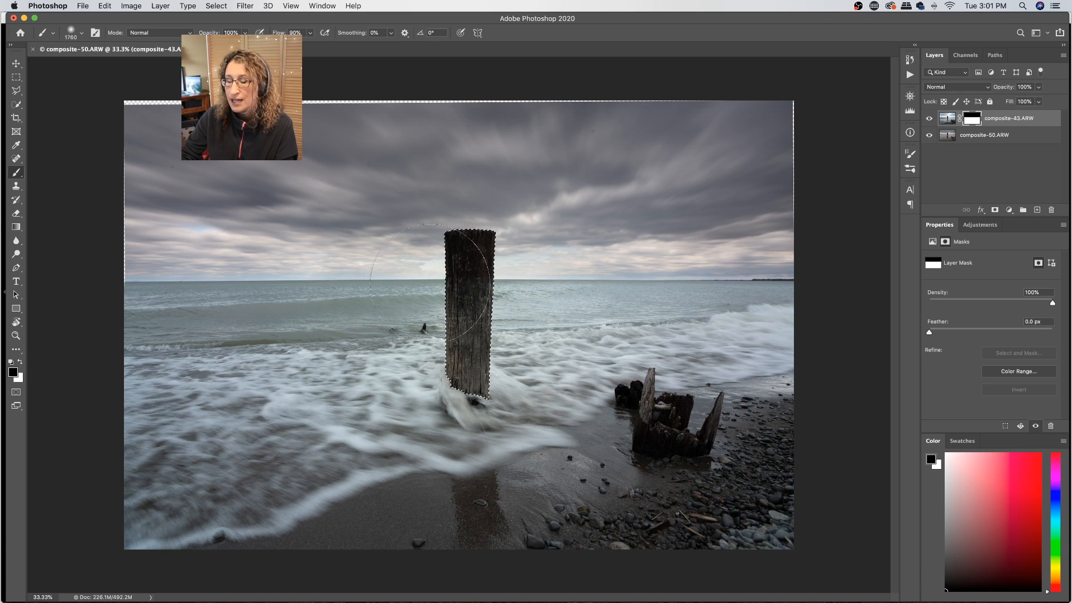
left_click(21, 364)
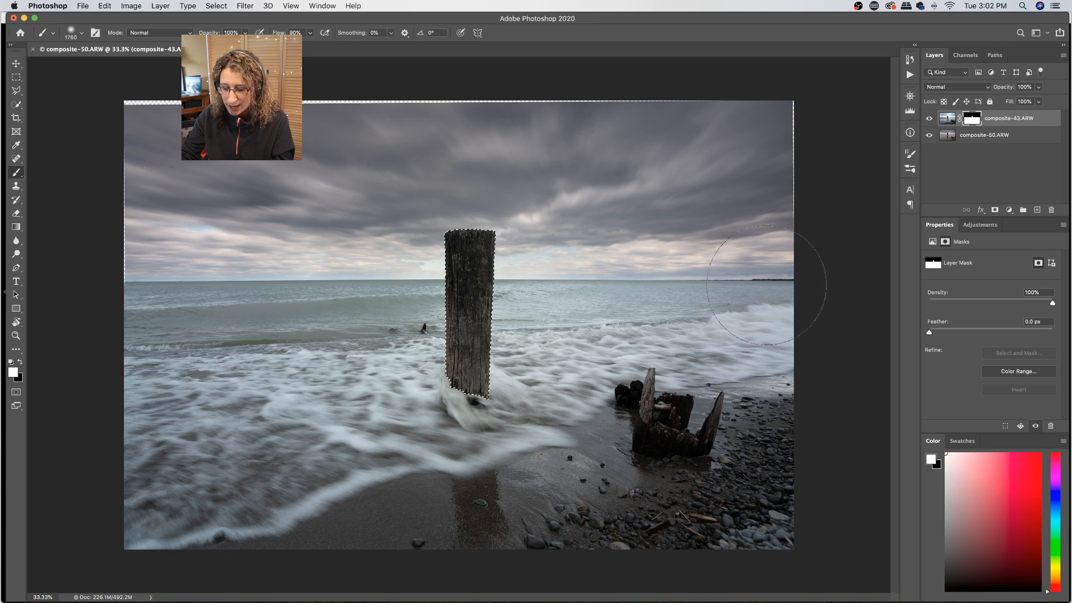
key("super+d")
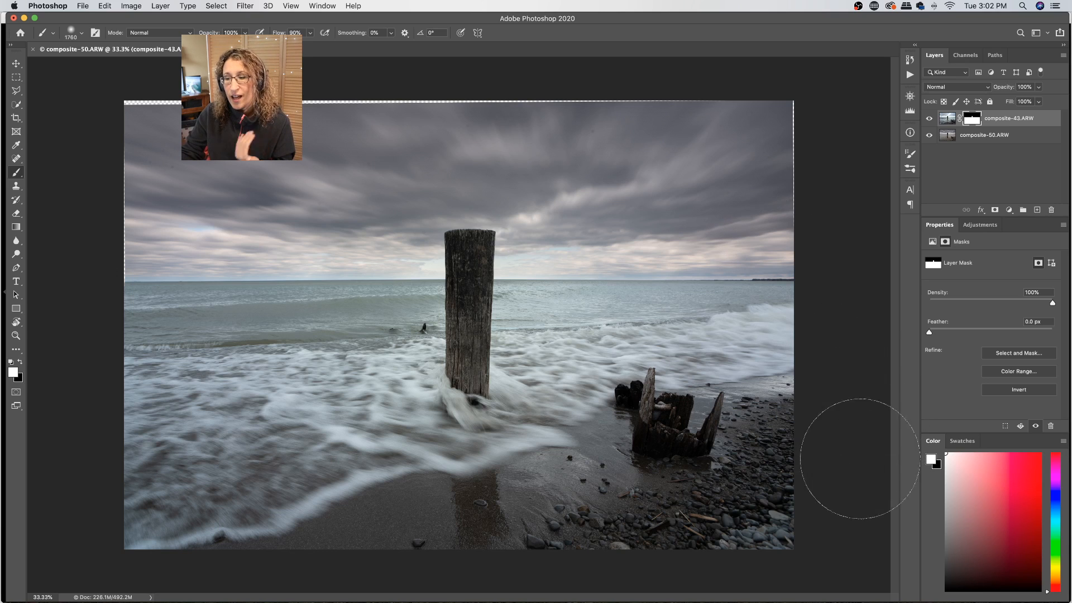
Compare the blend with composite-50.ARW alone, and paint the mask black over the pebble beach and wet sand in the foreground.
left_click(929, 120)
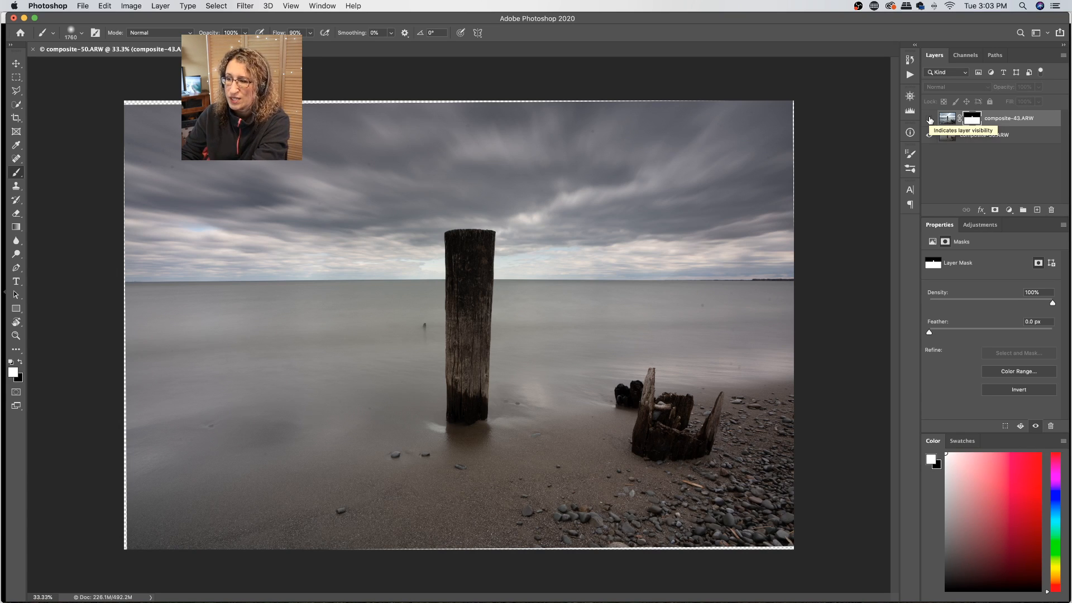
left_click(929, 120)
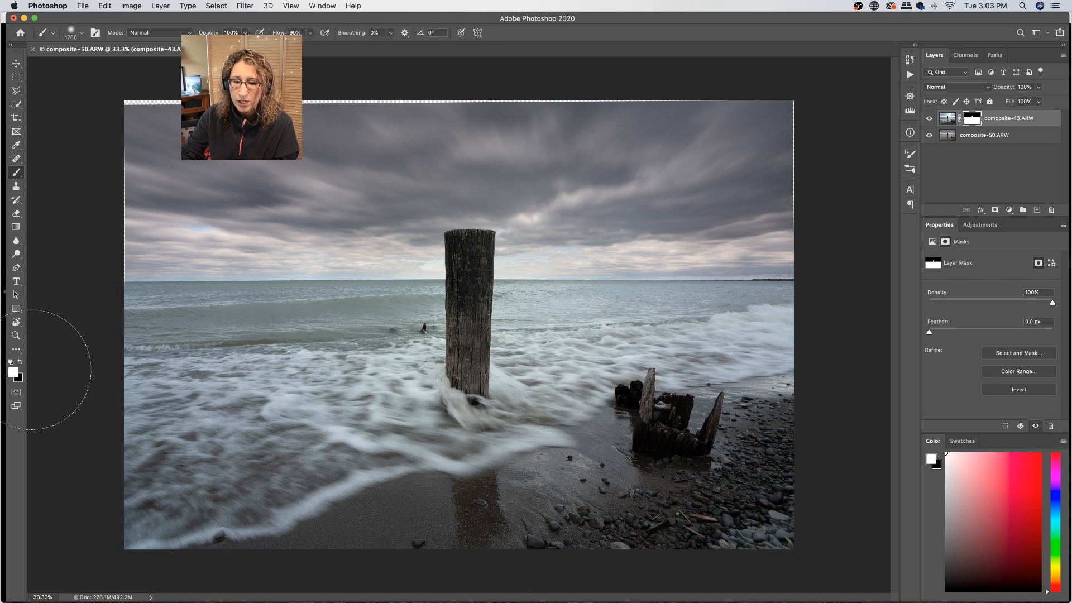
key("x")
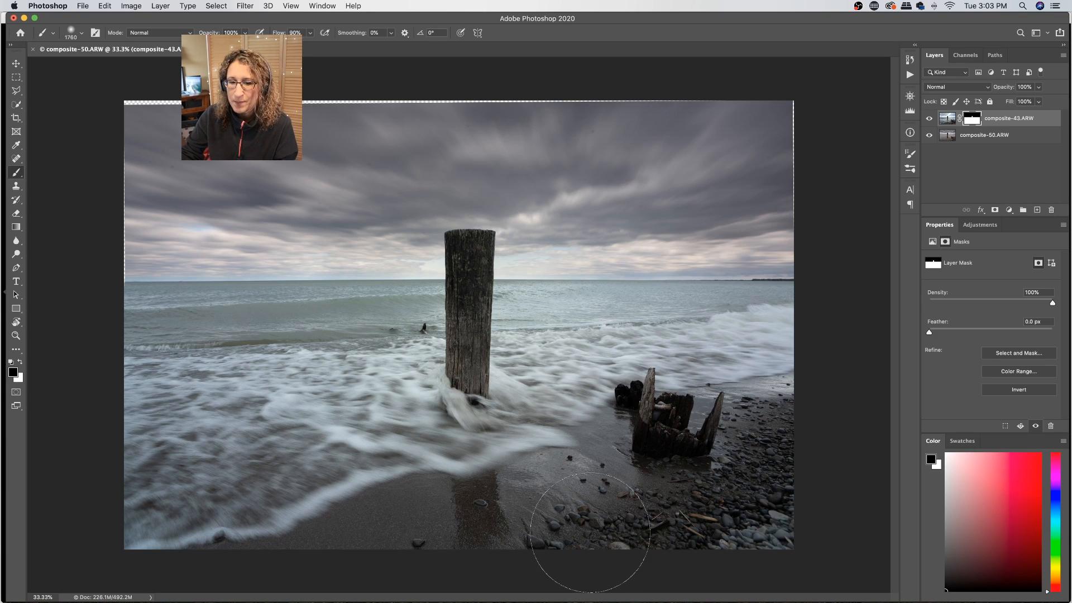
mouse_move(592, 531)
left_mouse_down()
mouse_move(631, 538)
mouse_move(771, 491)
mouse_move(720, 552)
left_mouse_up()
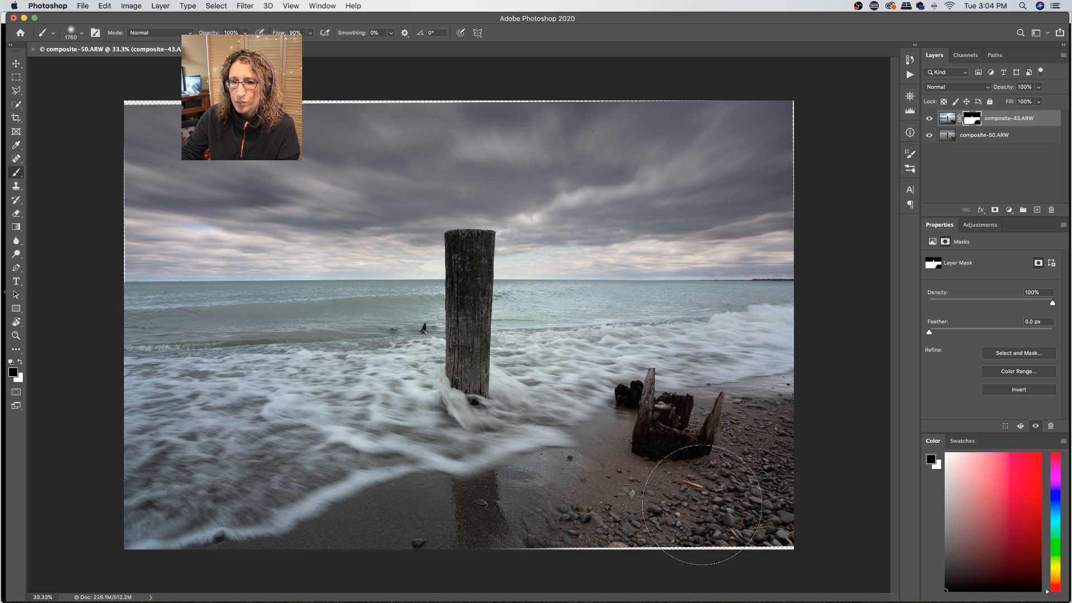
left_click(82, 35)
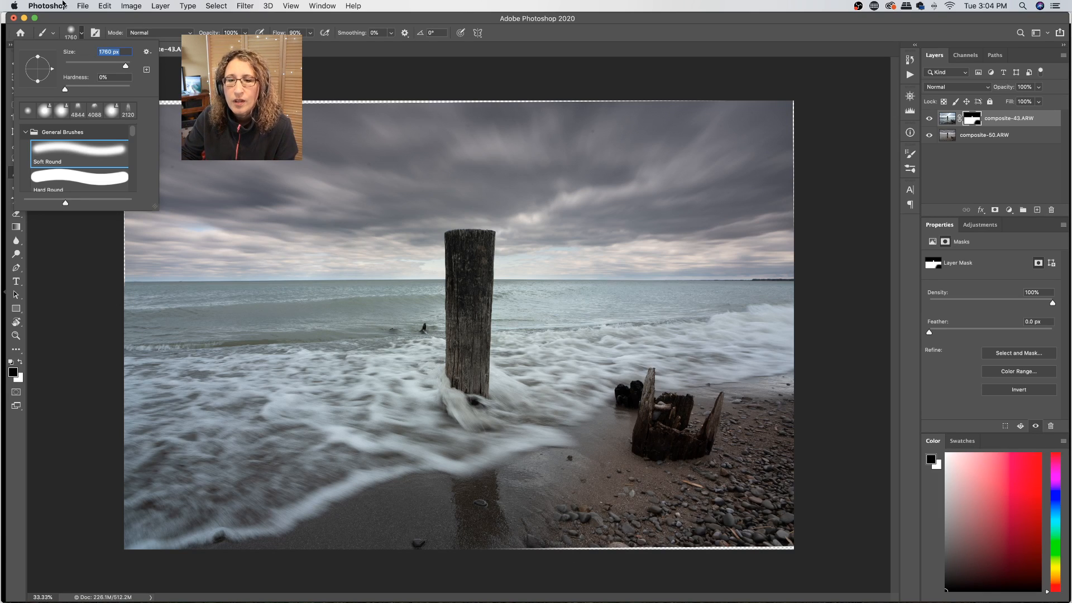
left_click(81, 34)
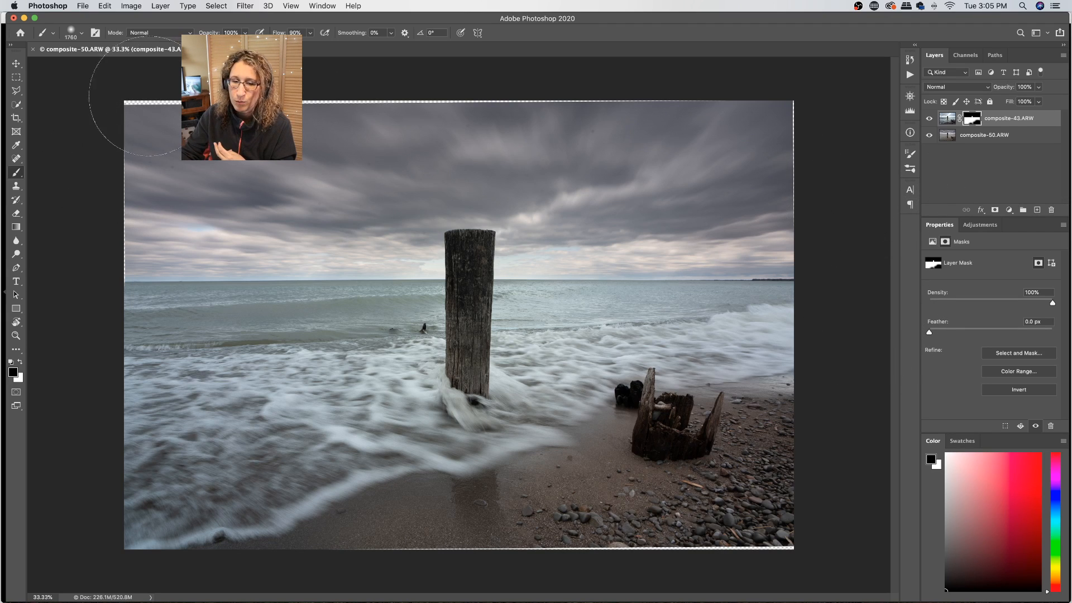
Crop the transparent strips off the image's upper and lower edges.
left_click(16, 119)
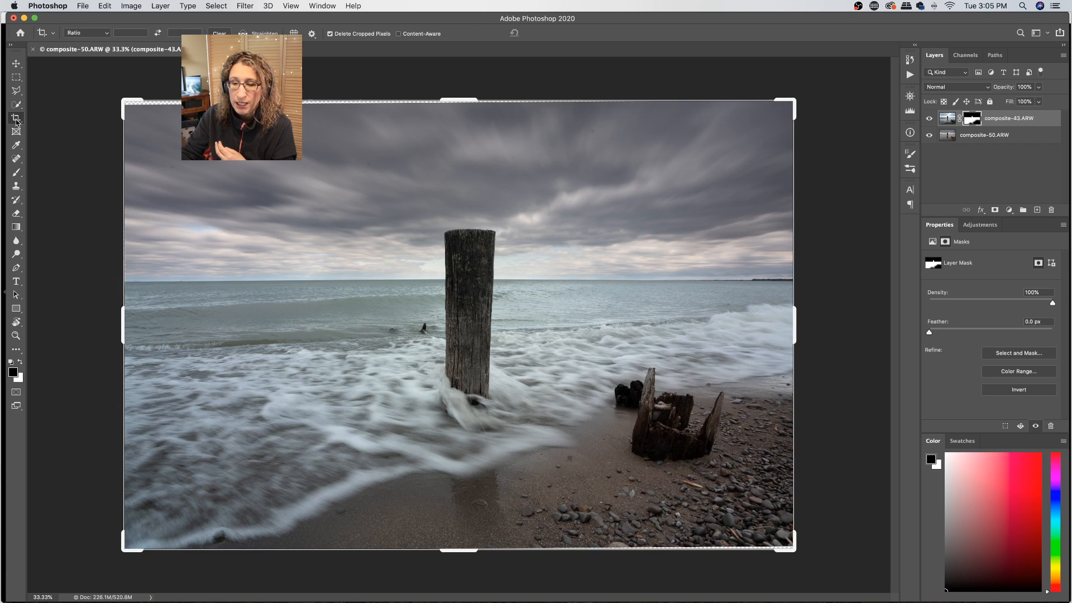
left_click_drag(463, 100, 463, 104)
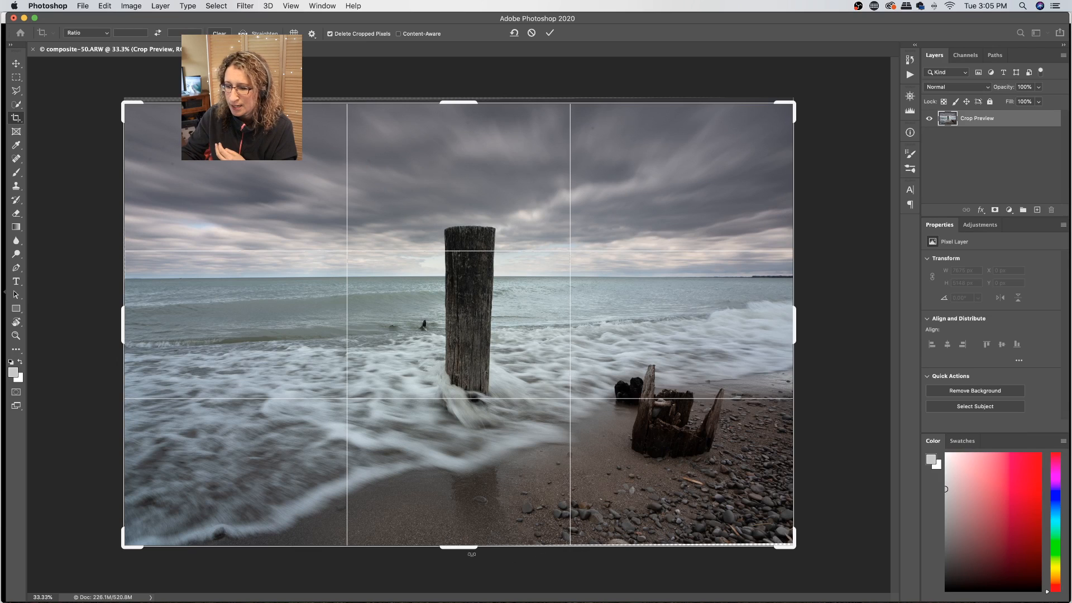
left_click_drag(462, 546, 462, 540)
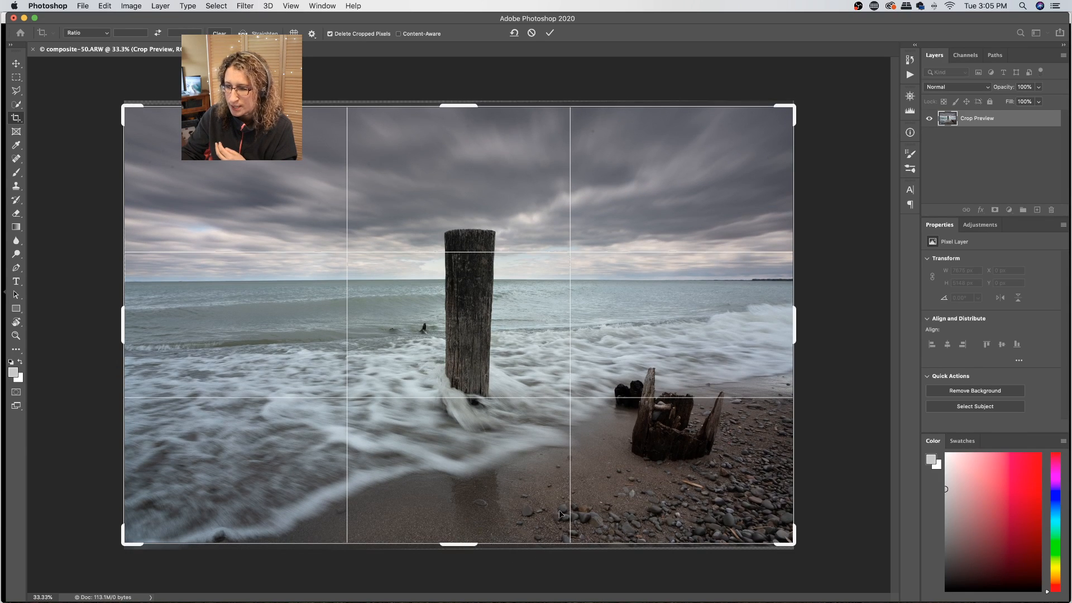
left_click(550, 33)
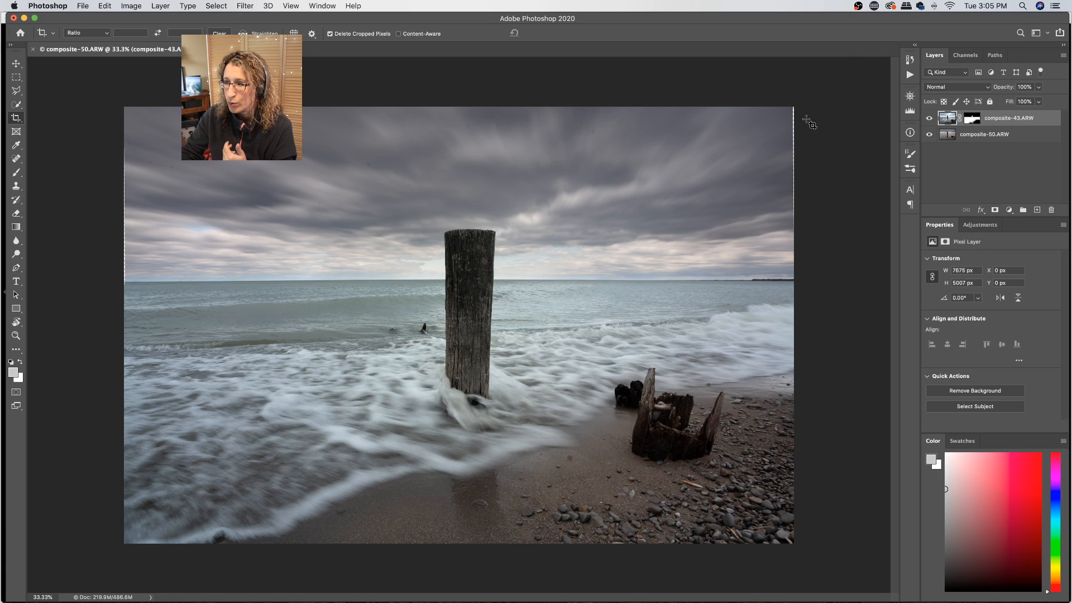
Crop the image's left and right edges inward to remove the remaining transparent borders.
left_click(15, 118)
left_click_drag(123, 329, 132, 329)
left_click_drag(787, 328, 783, 327)
left_click_drag(132, 330, 136, 330)
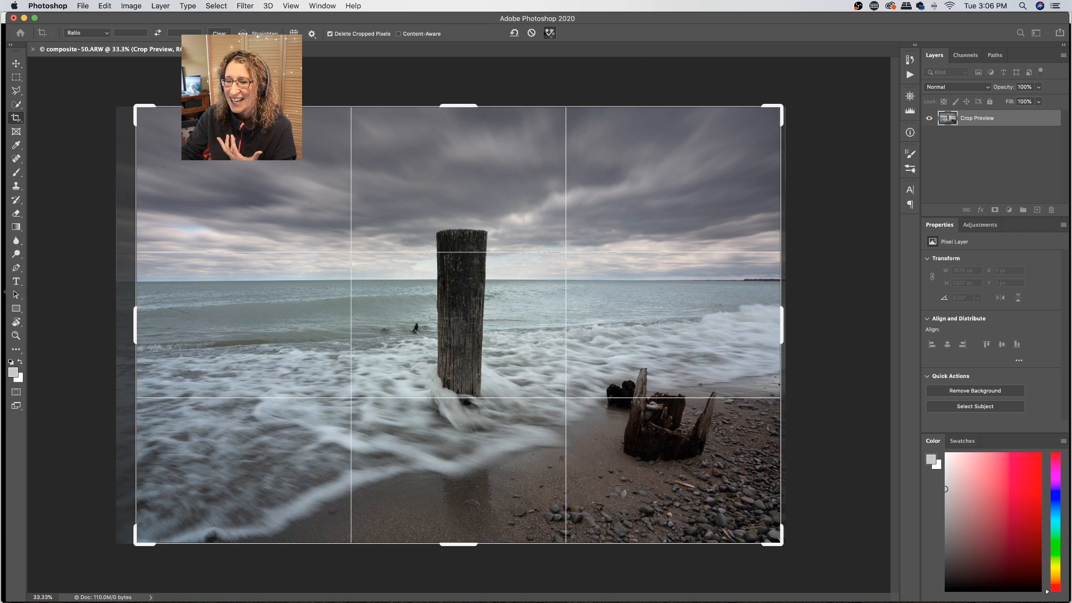
left_click(549, 33)
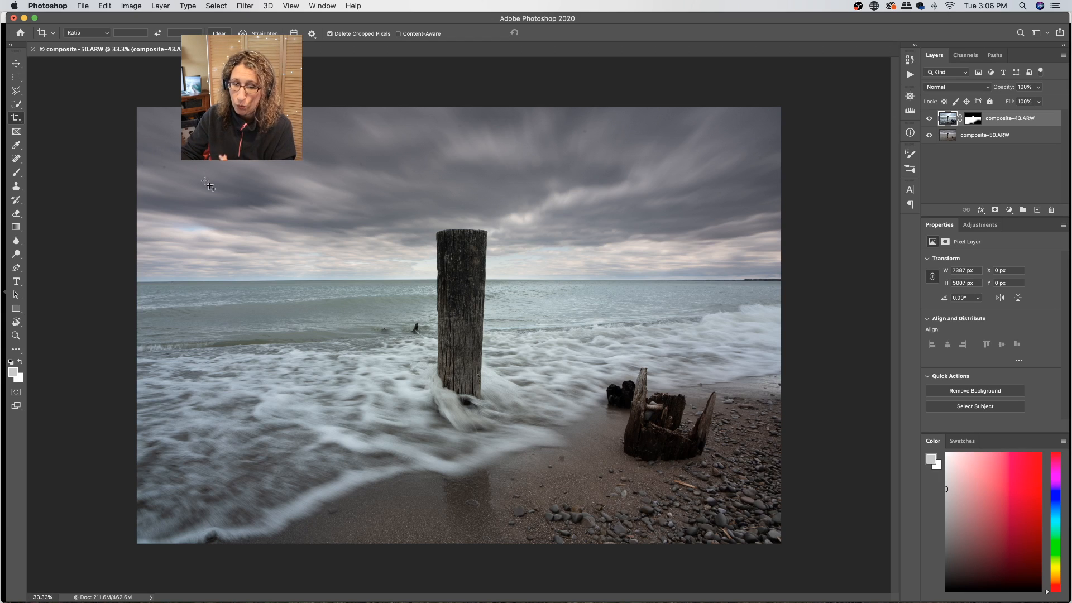
Activate the Spot Healing Brush and inspect the sky above the horizon at 100% for dust spots.
left_click(16, 160)
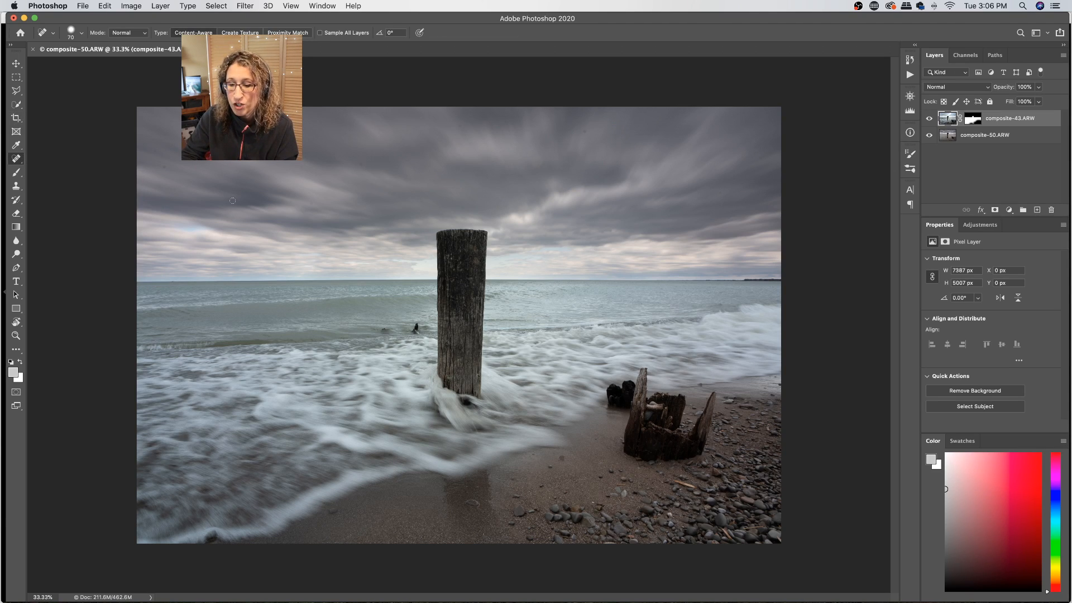
key("super+equal")
key("super+equal")
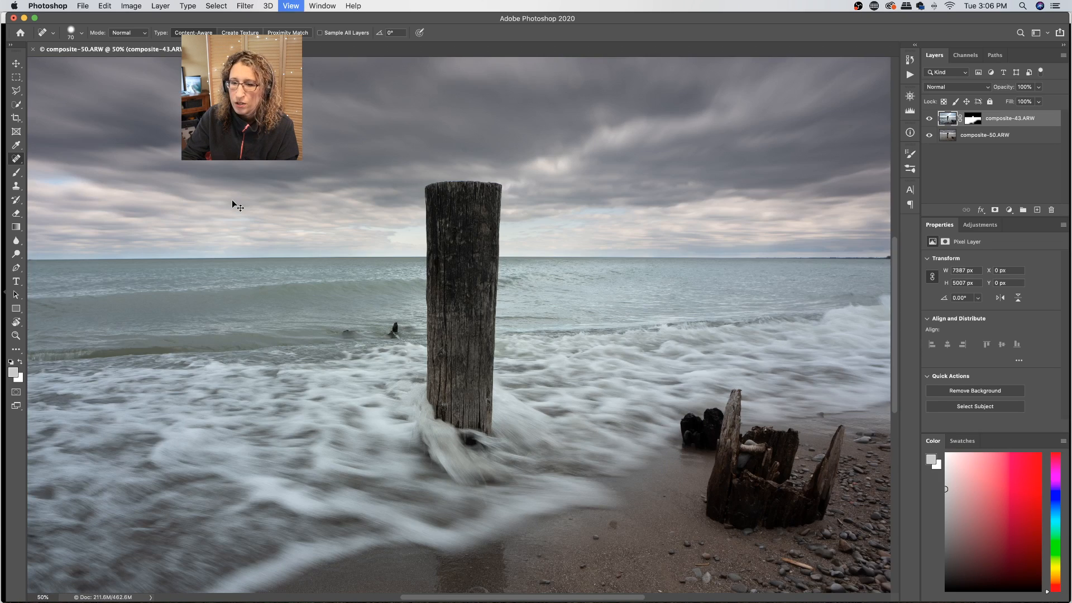
key("super+equal")
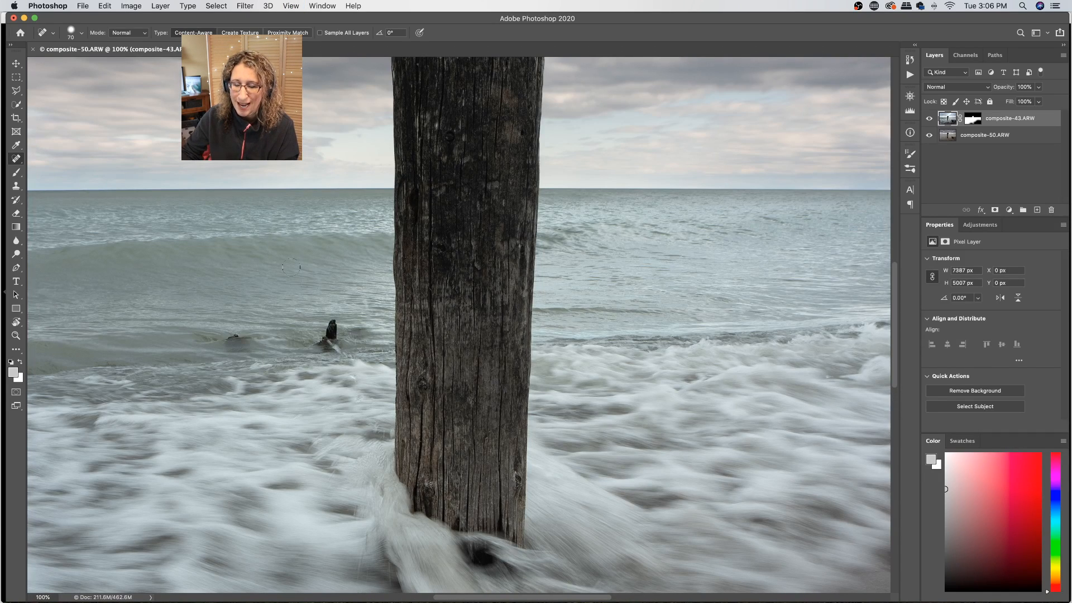
scroll(295, 276, "left", 10)
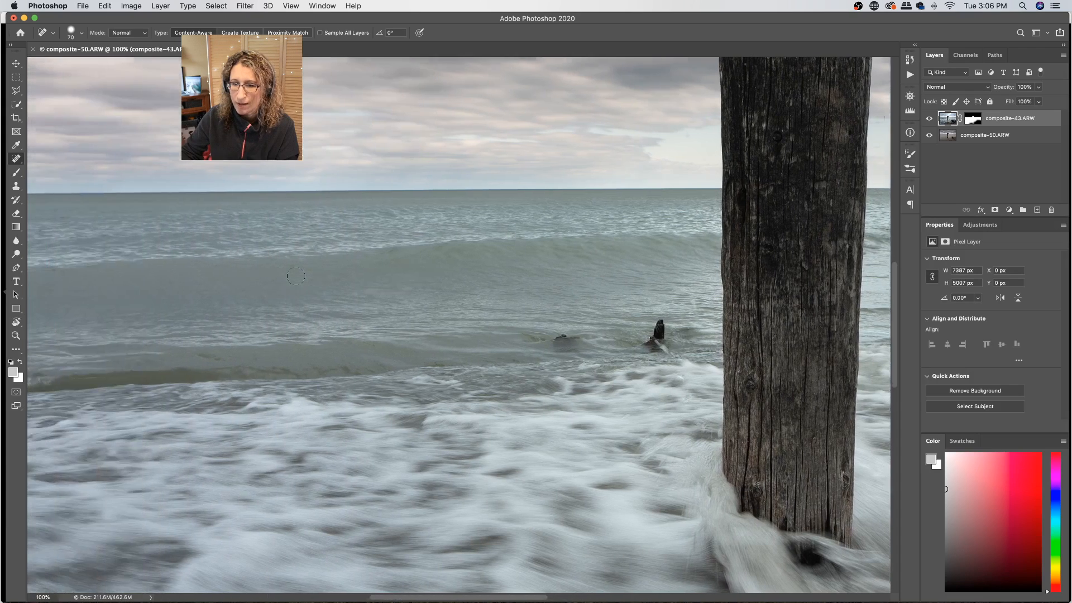
scroll(296, 275, "left", 2)
scroll(296, 276, "up", 5)
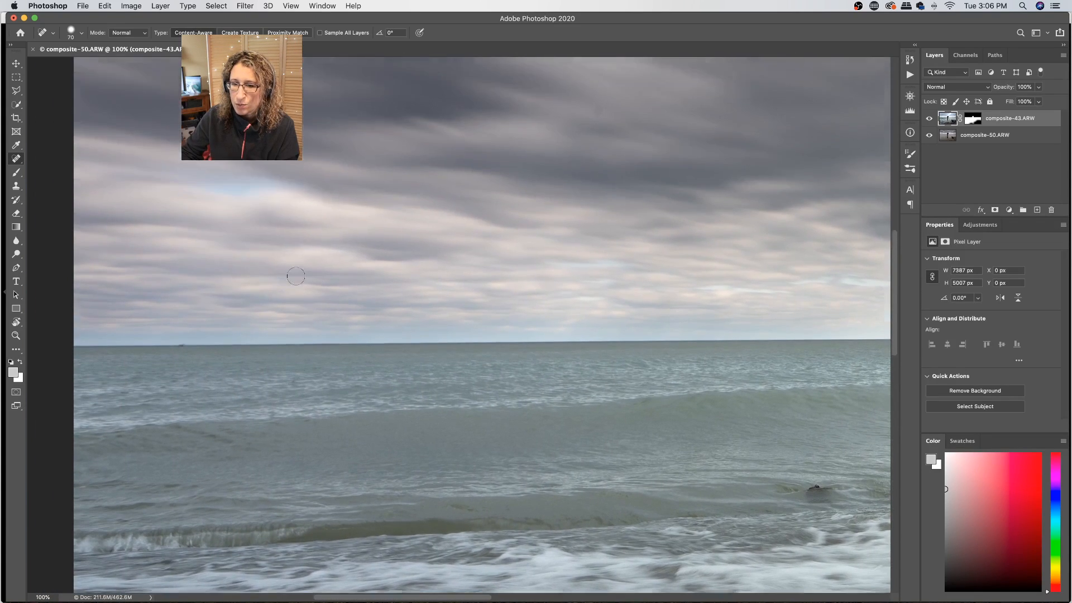
scroll(296, 275, "up", 10)
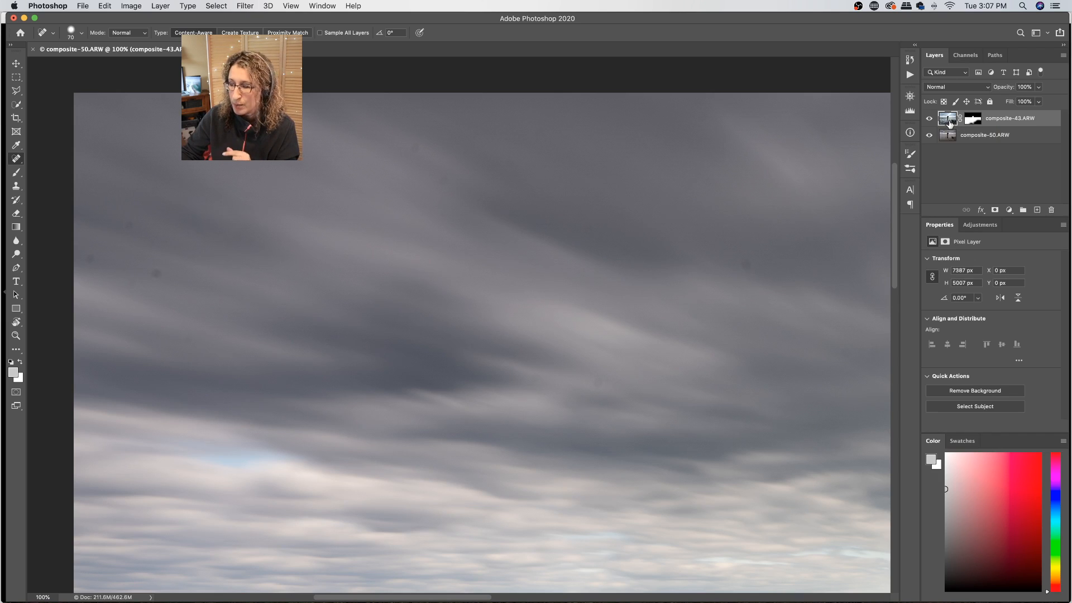
Duplicate the composite-43.ARW and composite-50.ARW layers, and hide the two originals.
left_click(978, 137, "shift")
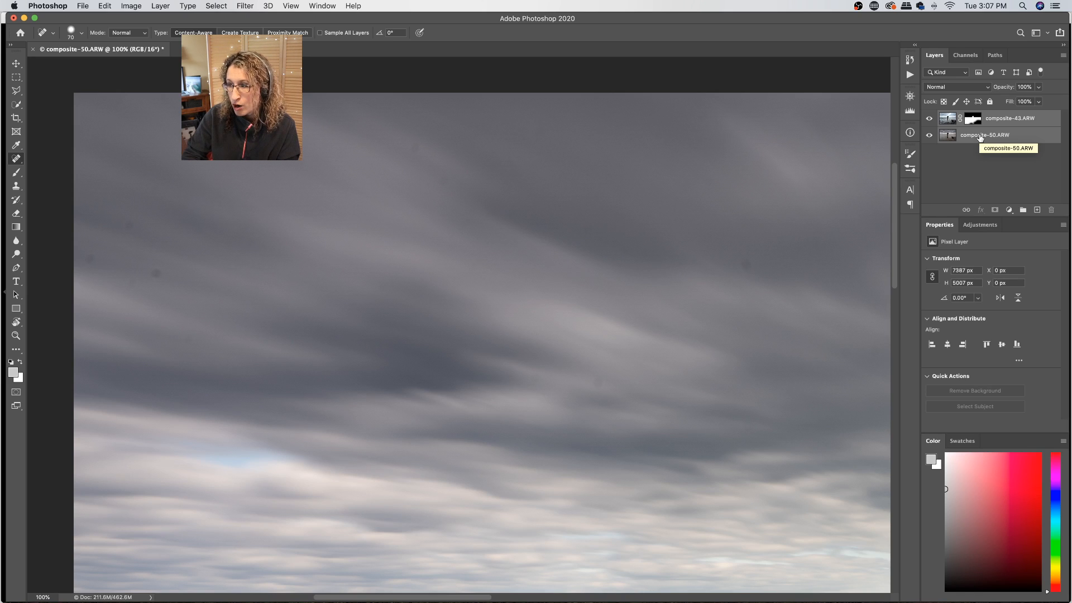
key("super+j")
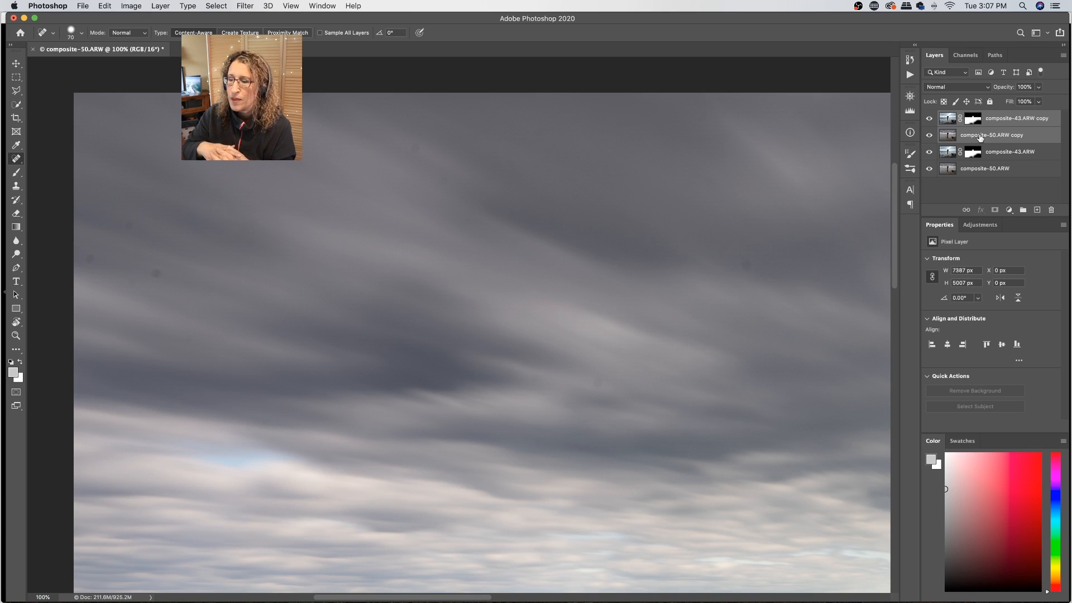
left_click(998, 152)
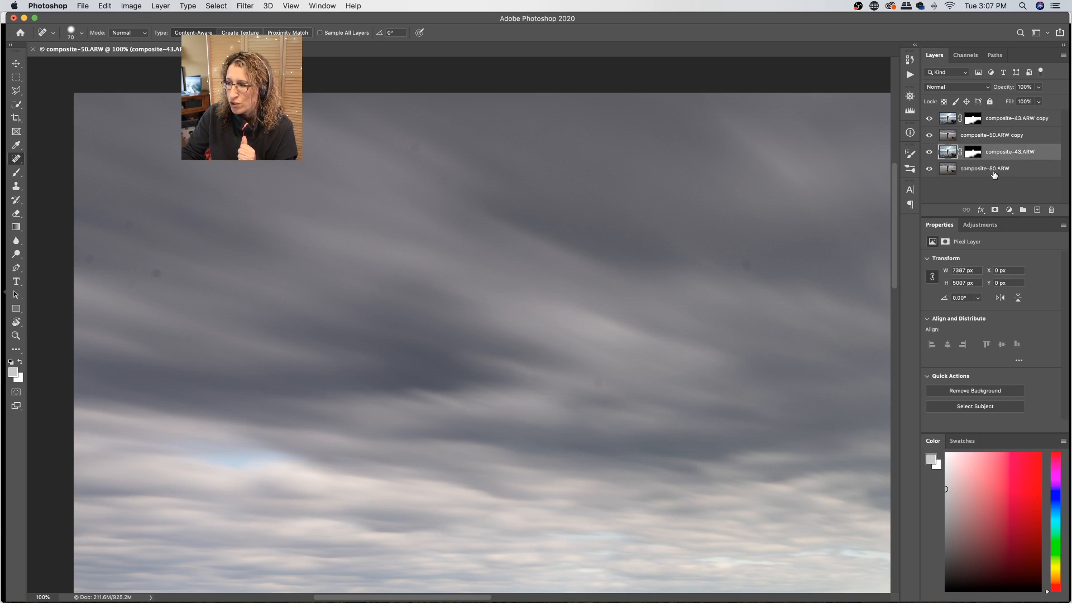
left_click(997, 170)
left_click(929, 152)
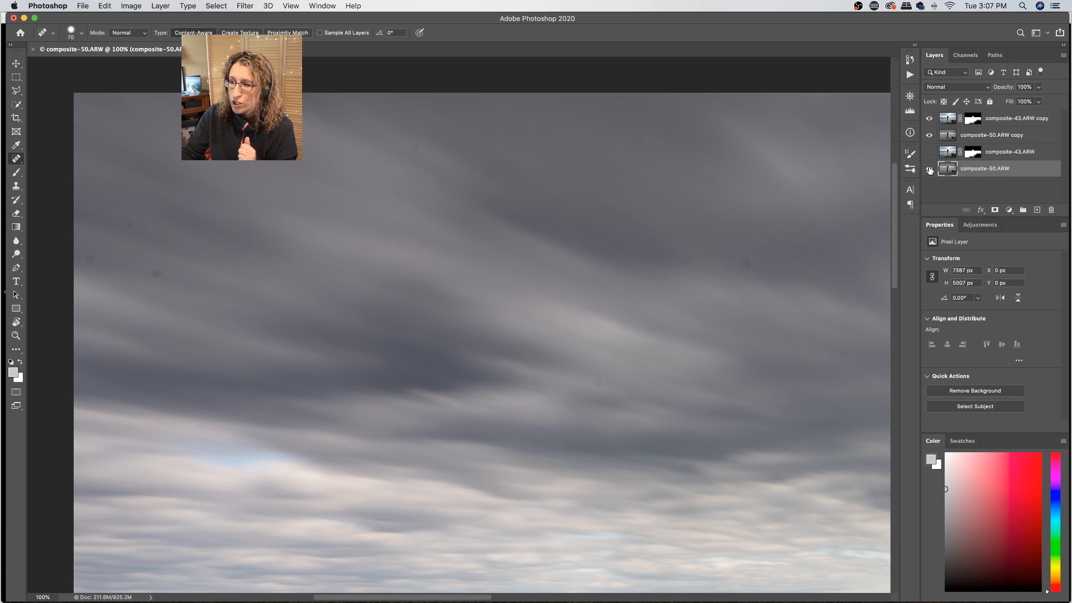
left_click(929, 169)
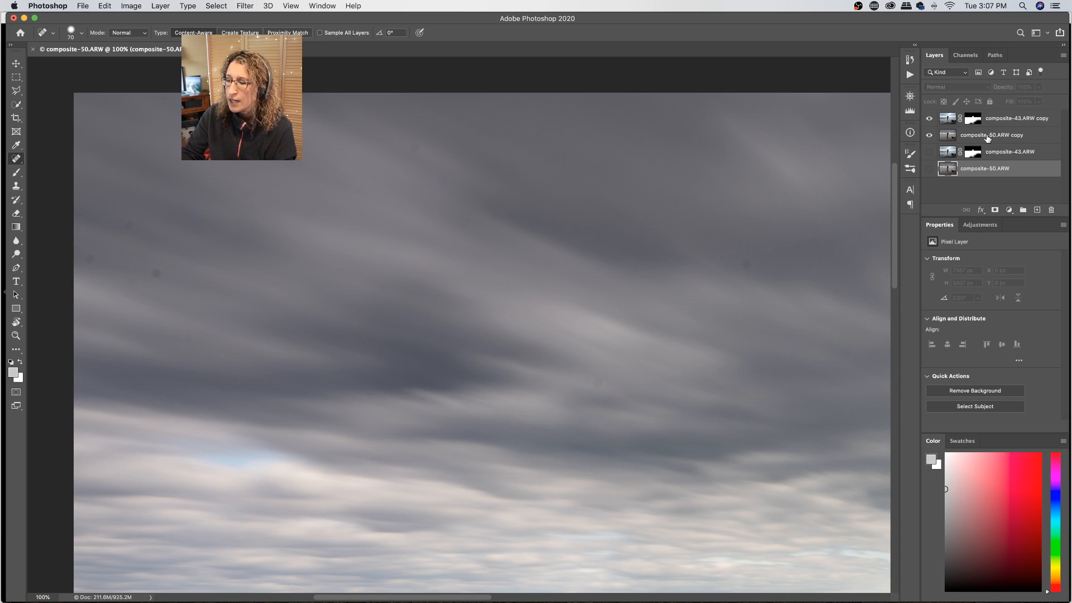
Merge composite-43.ARW copy and composite-50.ARW copy into a single layer.
left_click(987, 138)
left_click(1004, 120)
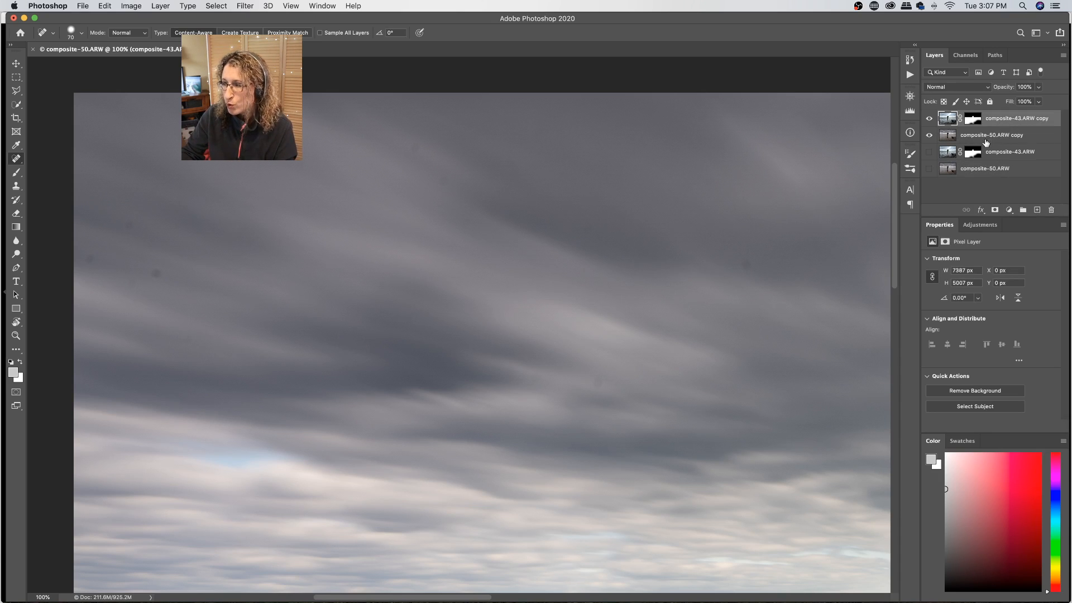
left_click(991, 137)
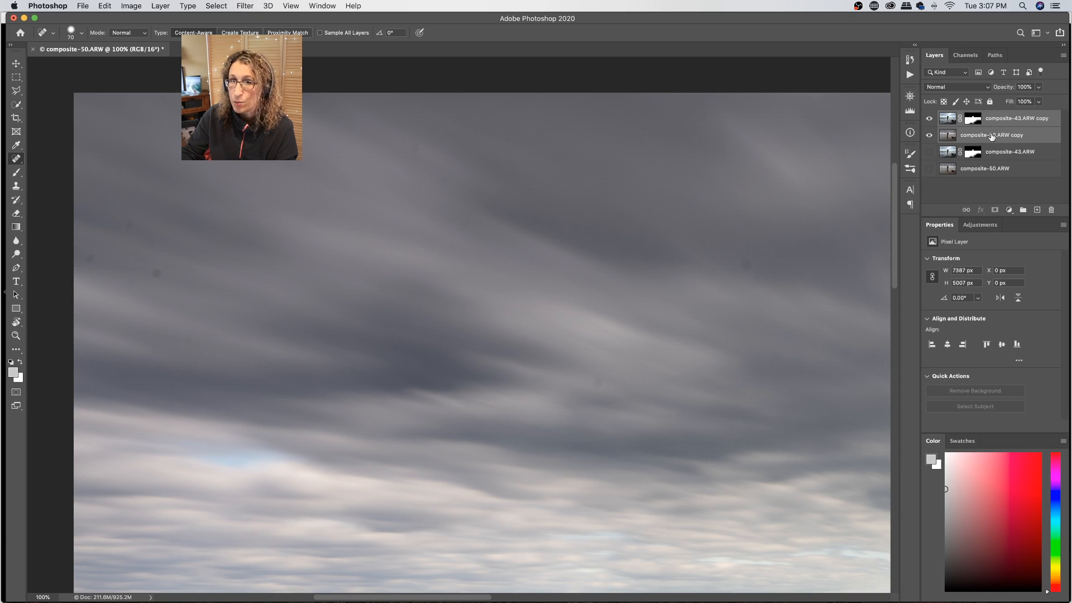
right_click(982, 135)
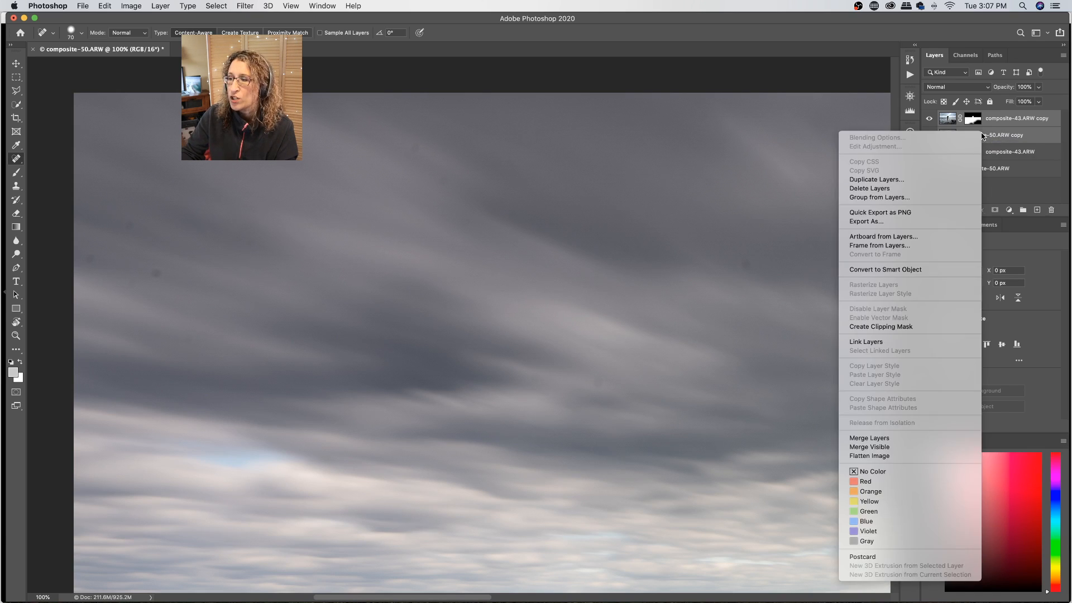
left_click(869, 439)
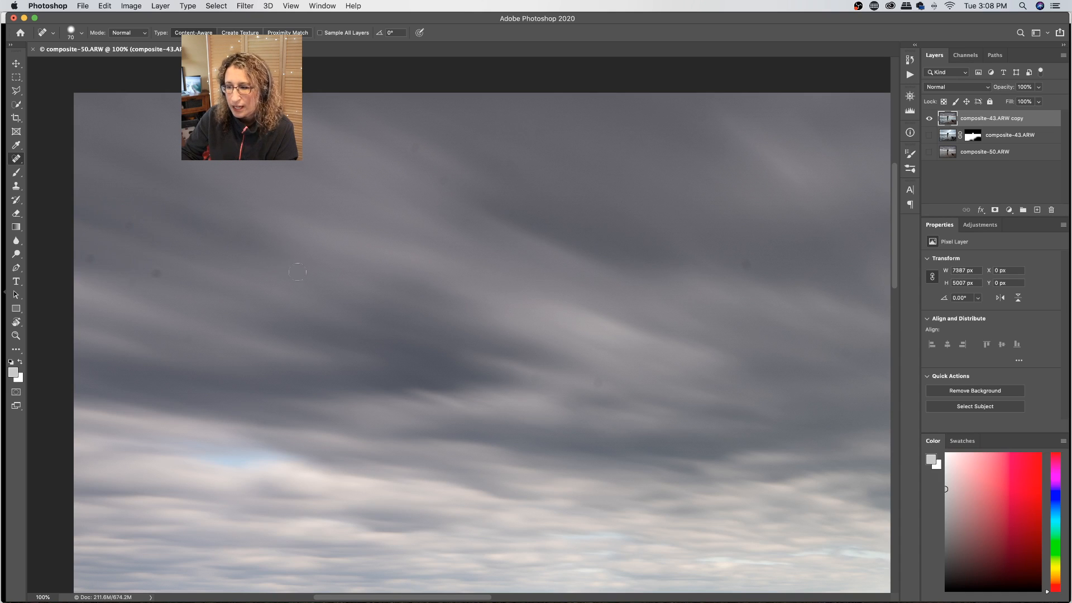
Remove the dust spots from the left part of the sky with a size 70 Spot Healing Brush.
left_click(155, 273)
left_click(90, 260)
scroll(130, 225, "up", 2)
left_click(192, 366)
left_click(445, 210)
left_click(420, 178)
left_click(602, 412)
left_click(751, 292)
Heal the dust spots in the clouds above and around the wooden post.
scroll(646, 304, "down", 4)
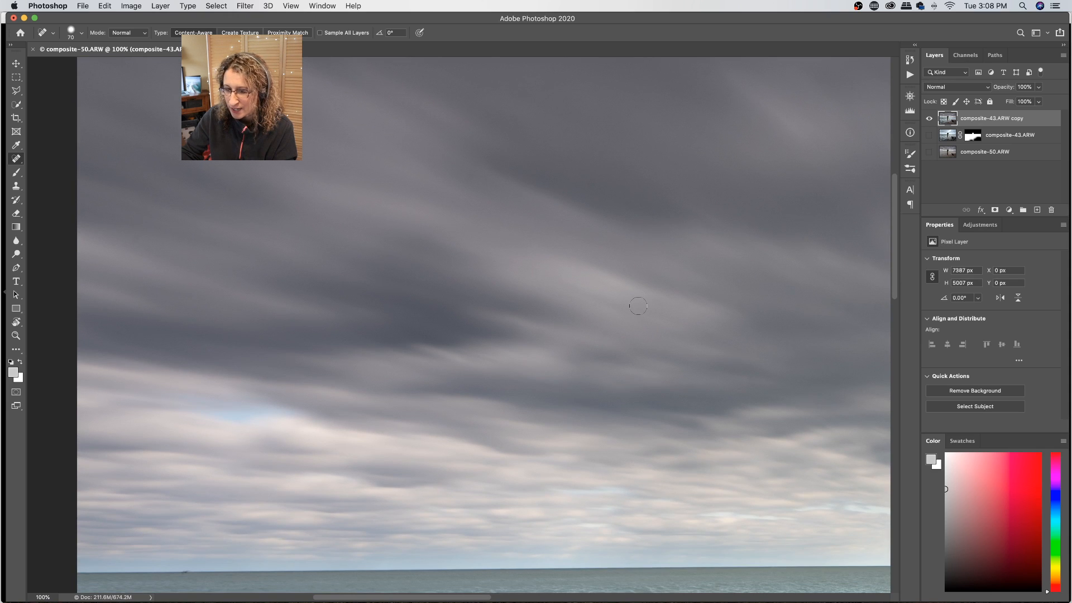
scroll(638, 306, "right", 10)
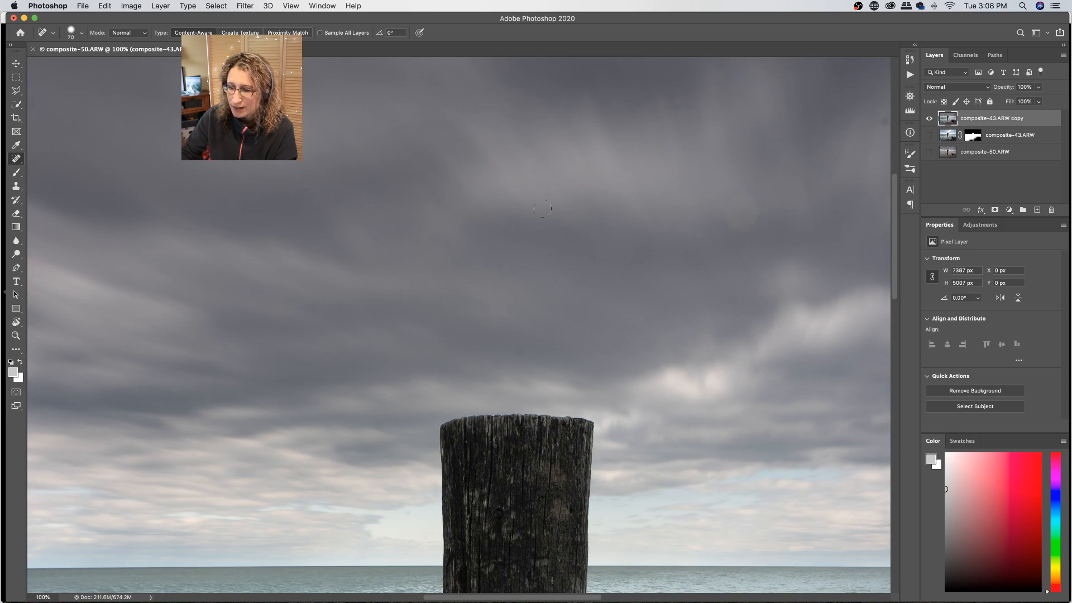
scroll(530, 372, "up", 1)
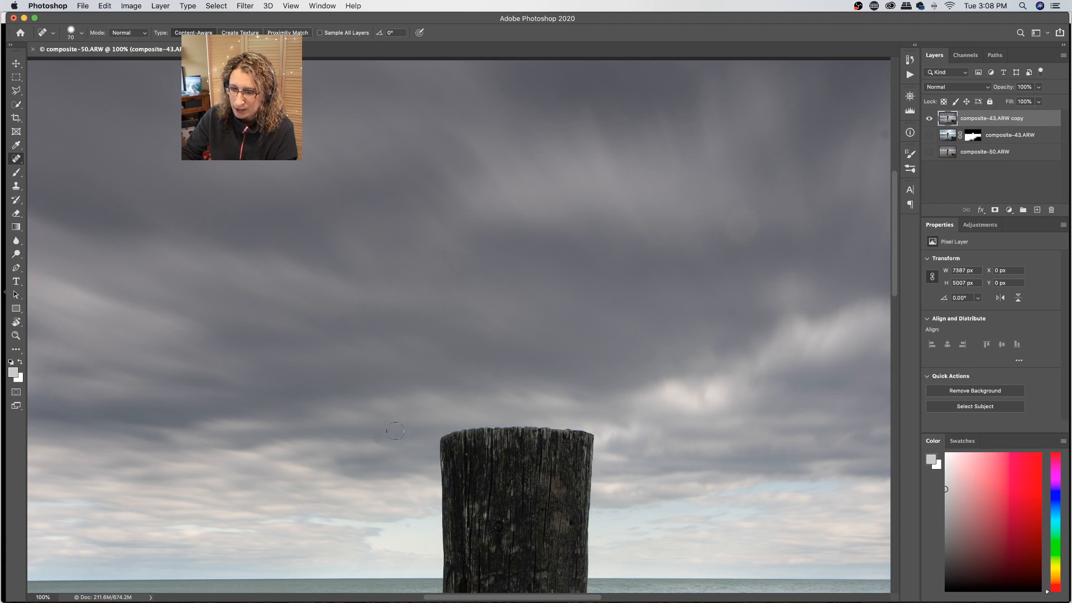
left_click(378, 437)
scroll(608, 281, "right", 5)
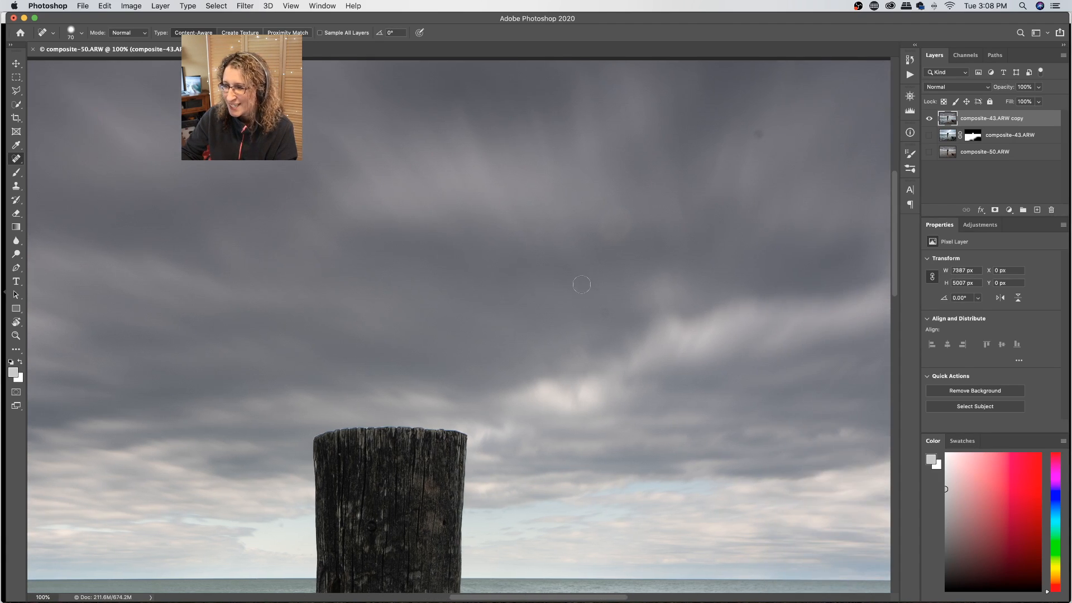
scroll(643, 278, "right", 6)
left_click(570, 133)
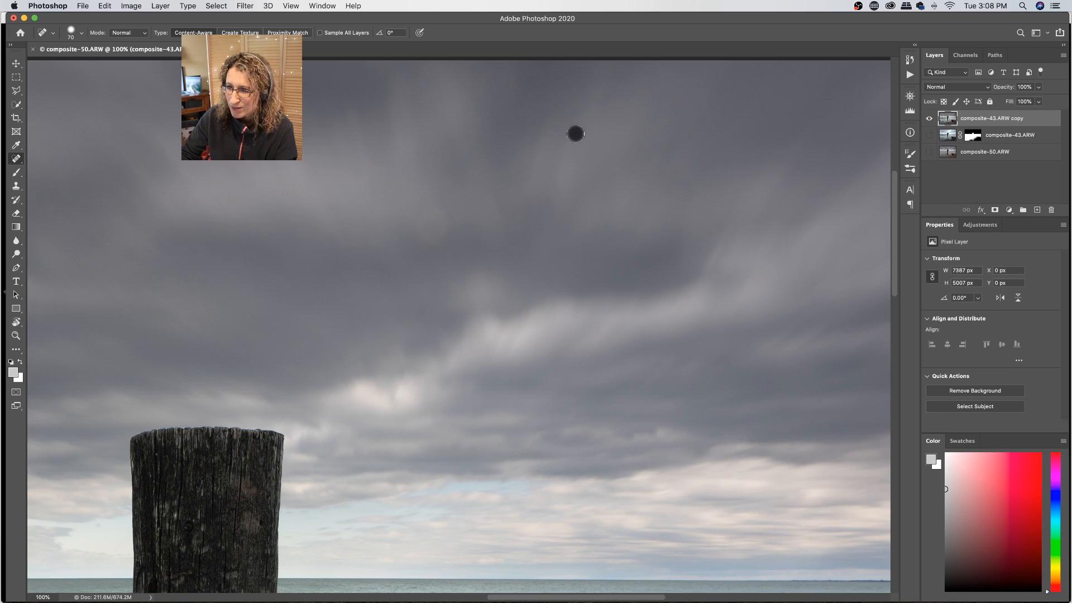
mouse_move(443, 236)
left_mouse_down()
mouse_move(421, 210)
mouse_move(438, 240)
mouse_move(436, 215)
mouse_move(436, 229)
left_mouse_up()
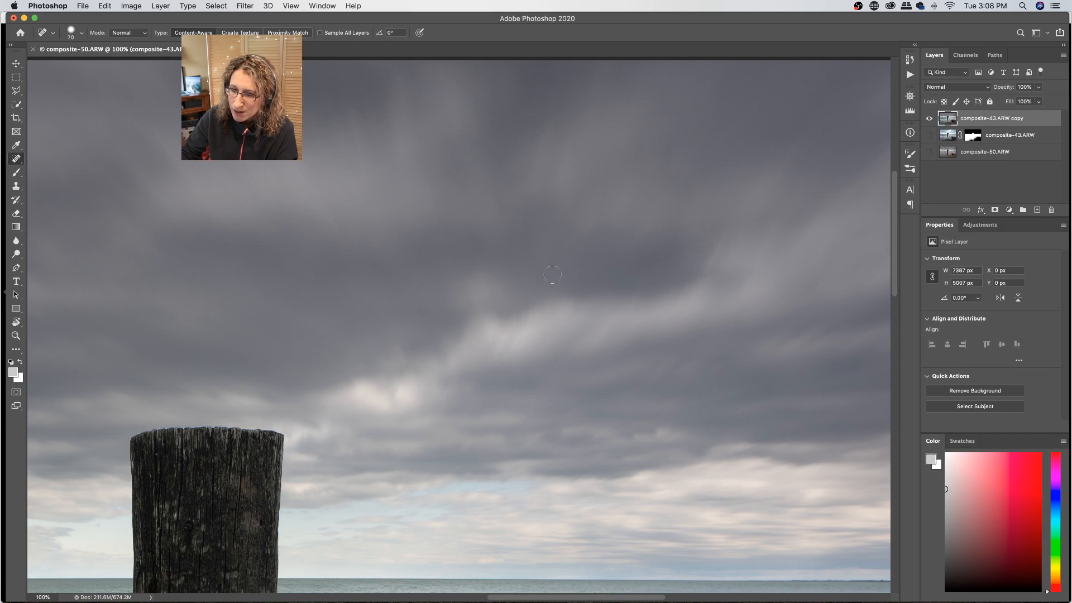
Heal the remaining dust spots in the right part of the sky, out to the image's edge.
scroll(552, 273, "right", 8)
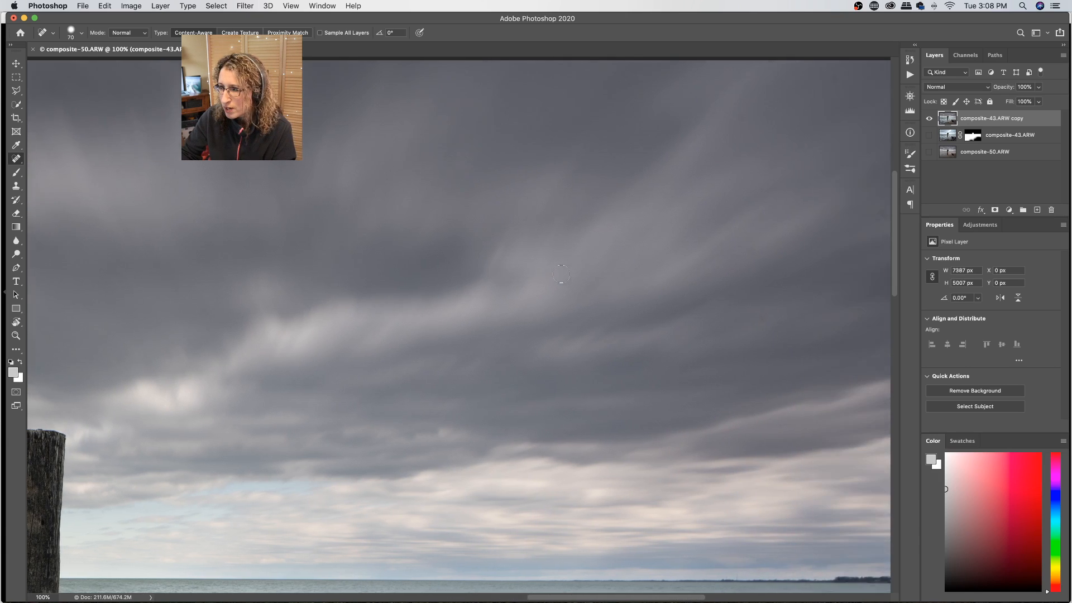
left_click(720, 112)
left_click(817, 77)
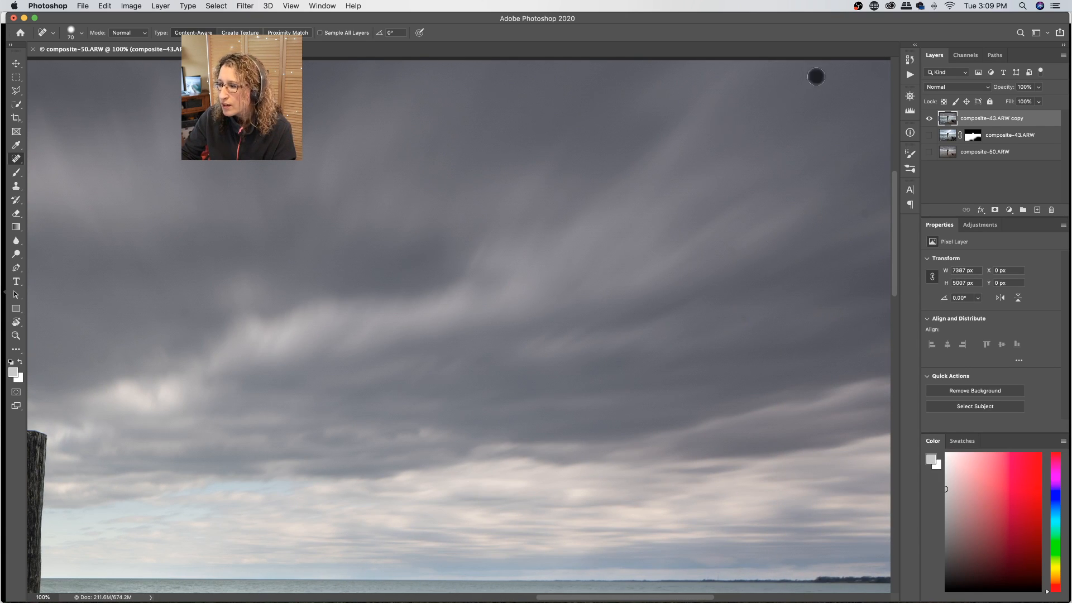
scroll(859, 223, "up", 2)
left_click(868, 227)
left_click(749, 330)
left_click(736, 266)
scroll(726, 270, "right", 4)
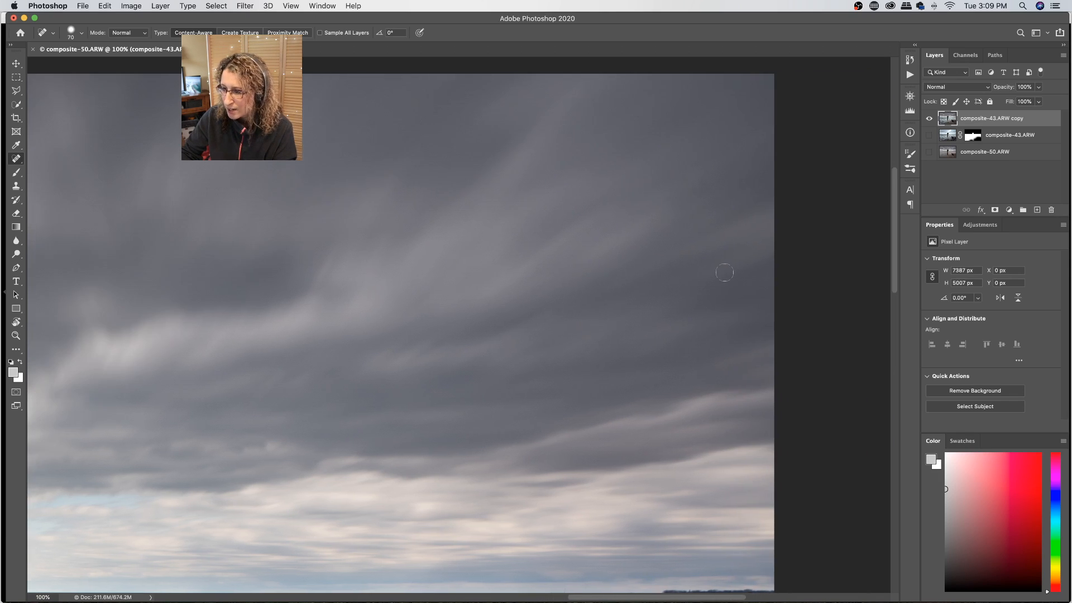
left_click(373, 121)
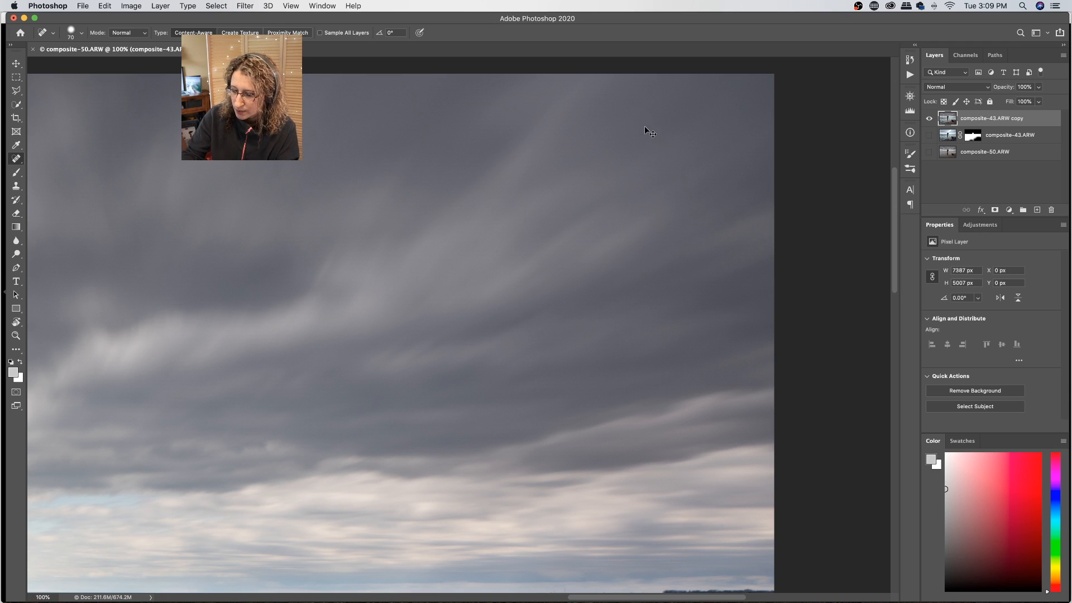
Add a Color Balance adjustment layer above the merged composite-43.ARW copy layer.
key("super+0")
key("super+minus")
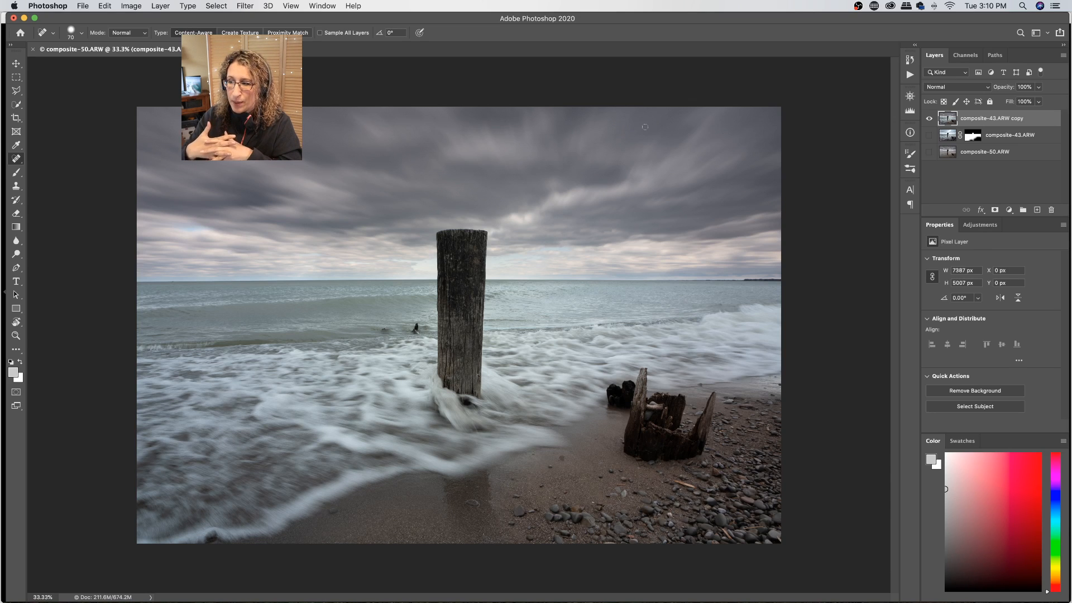
left_click(1009, 210)
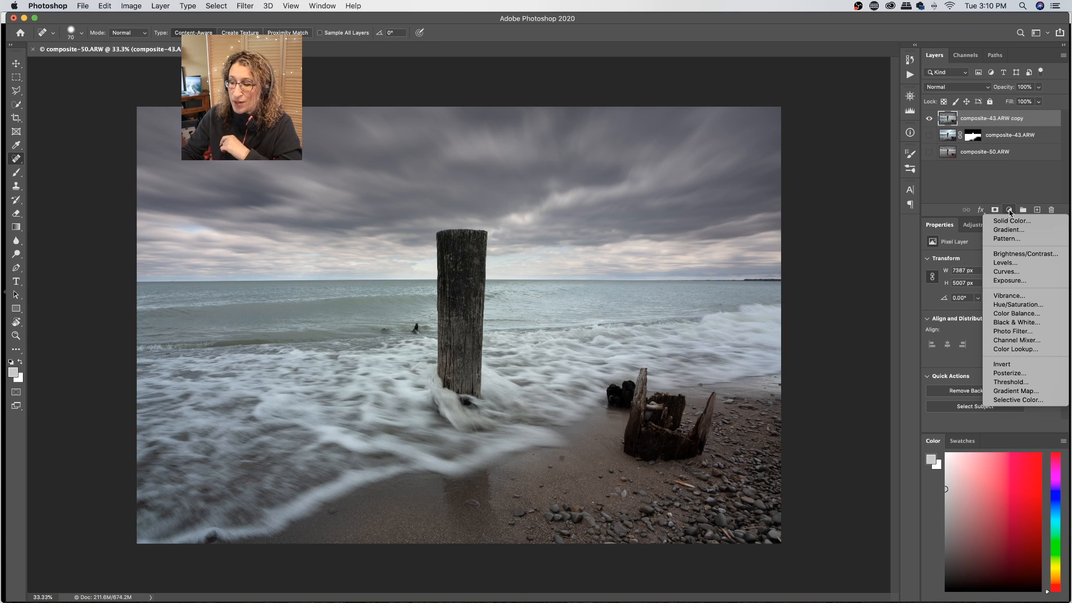
left_click(1029, 316)
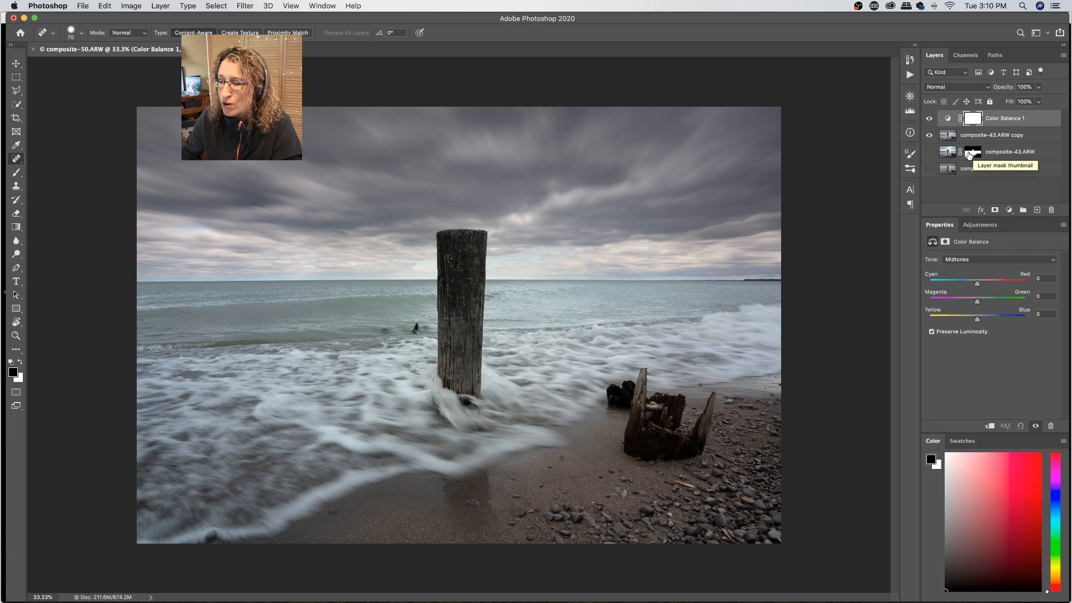
Load the hidden composite-43.ARW layer's mask as a selection.
left_click(969, 154)
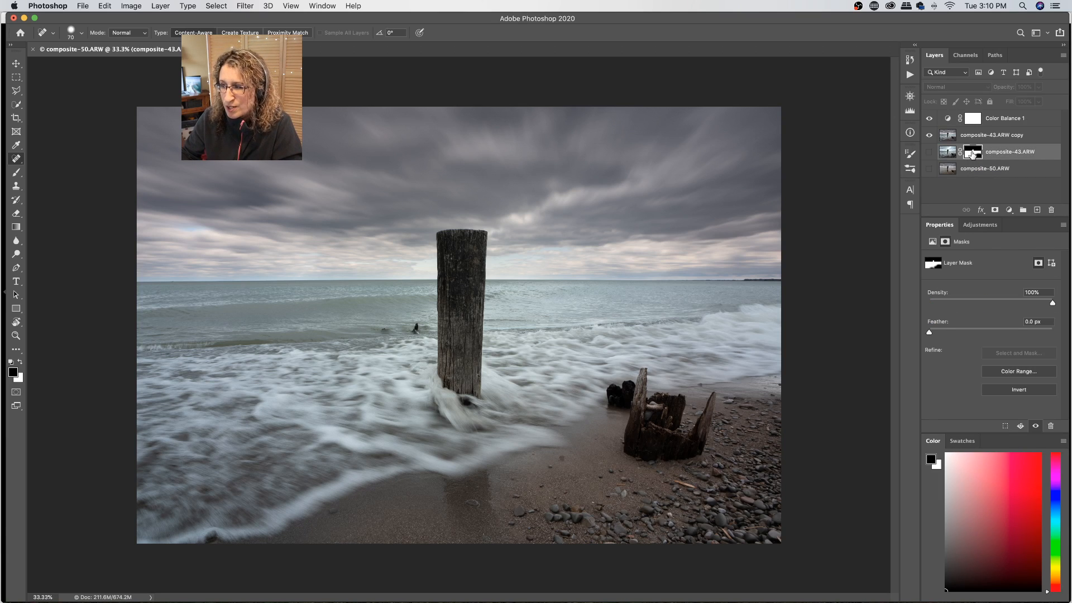
right_click(973, 155)
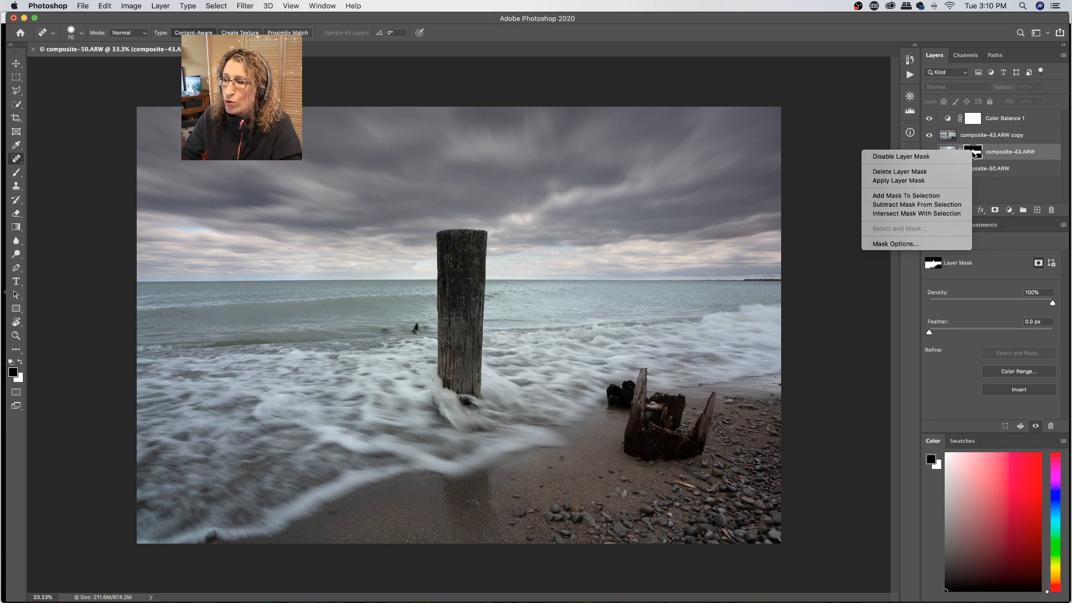
left_click(930, 196)
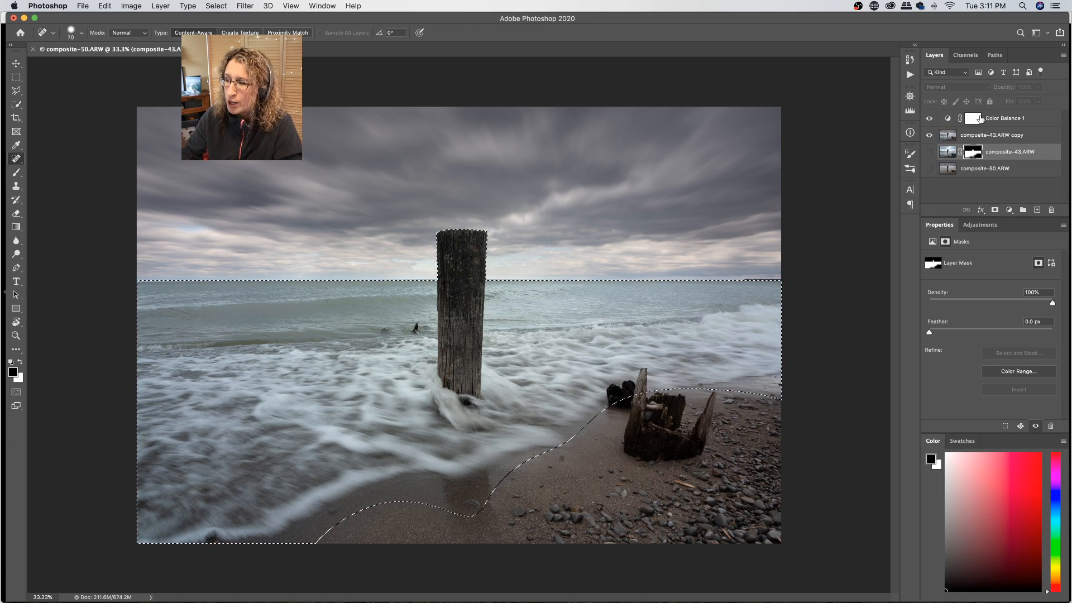
Delete the unmasked Color Balance layer, and add a new Color Balance adjustment layer masked by the water-and-post selection.
left_click_drag(995, 121, 1050, 209)
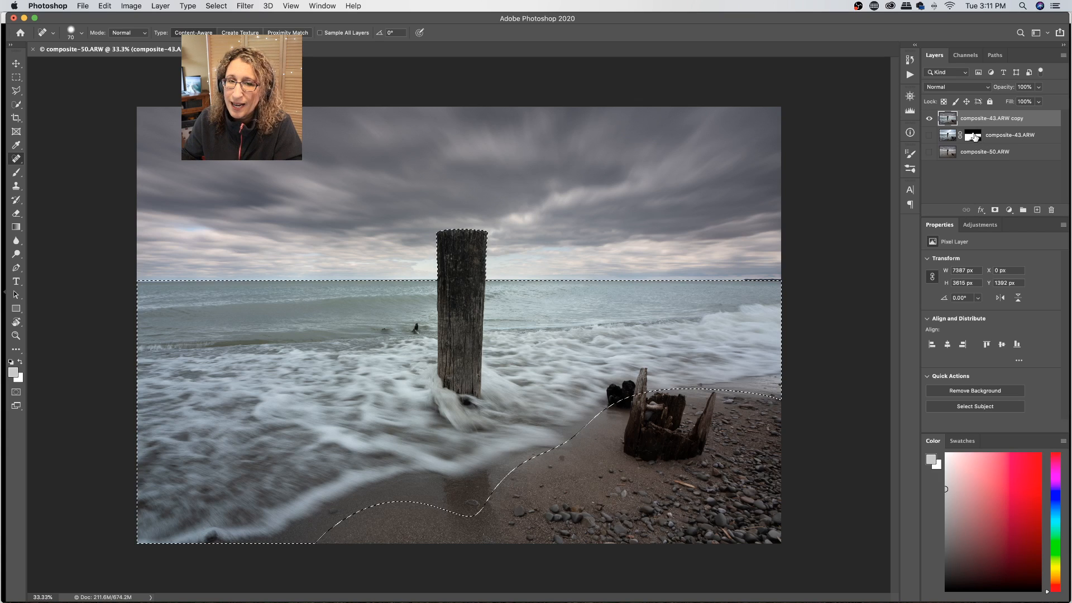
left_click(1009, 211)
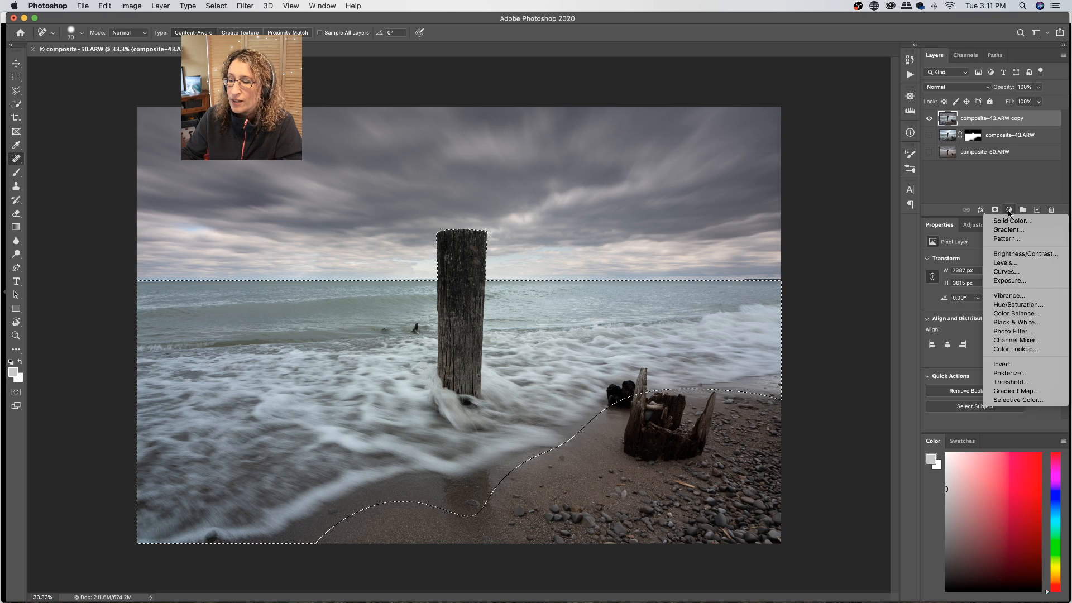
left_click(1027, 316)
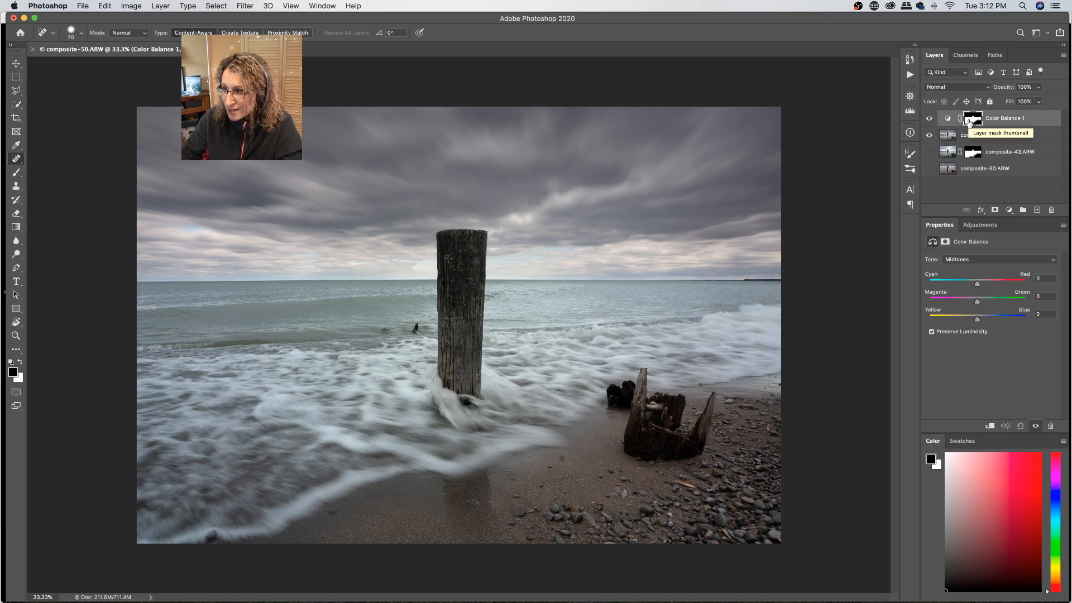
Invert the Color Balance layer's mask so the adjustment affects the sky and beach instead of the water and post.
right_click(969, 122)
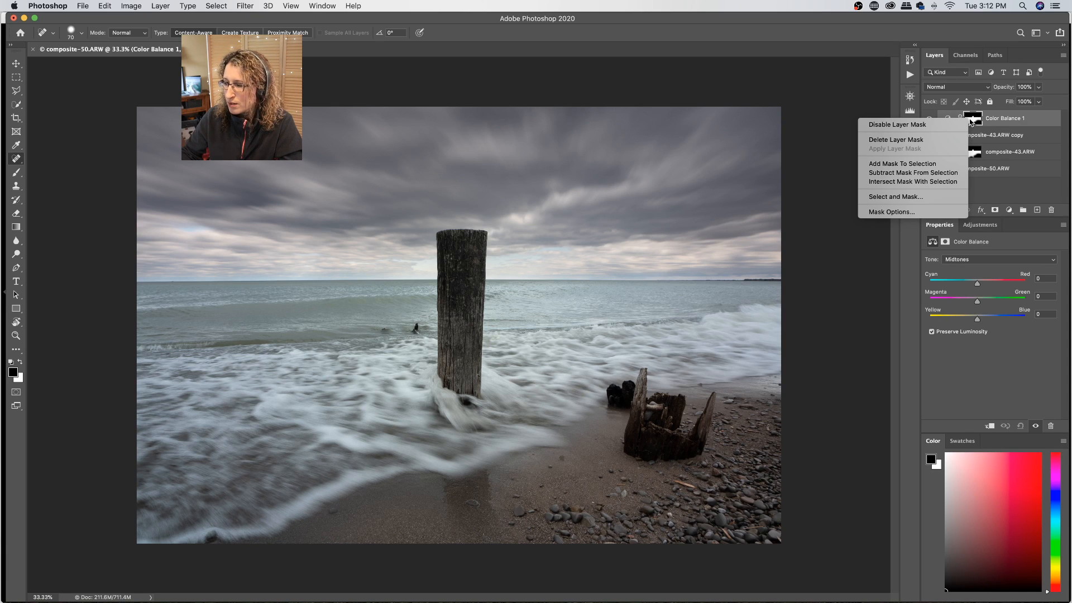
left_click(995, 133)
left_click(971, 122)
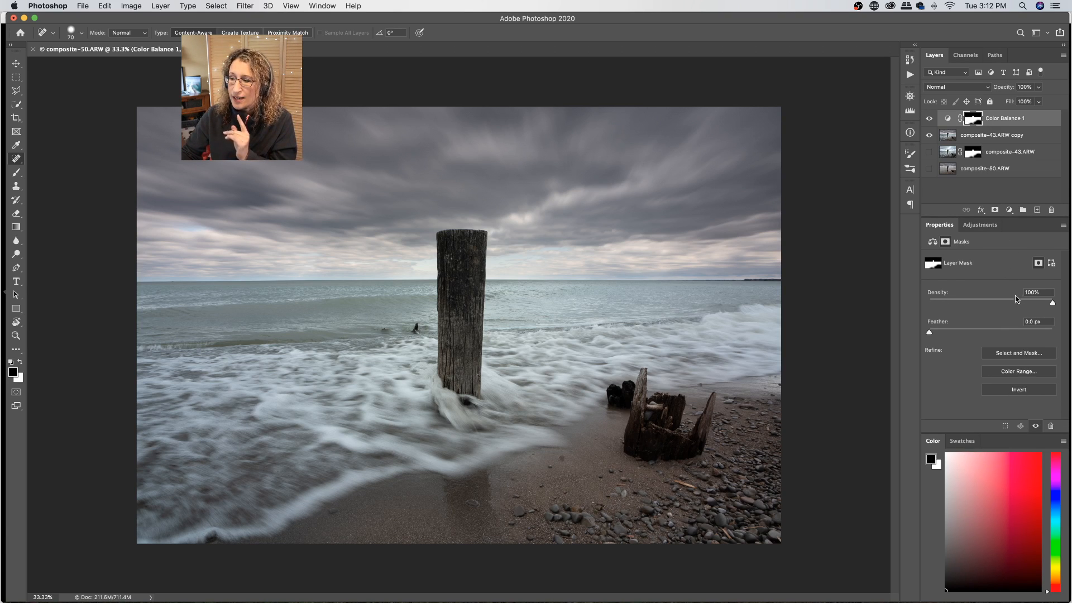
left_click(1018, 391)
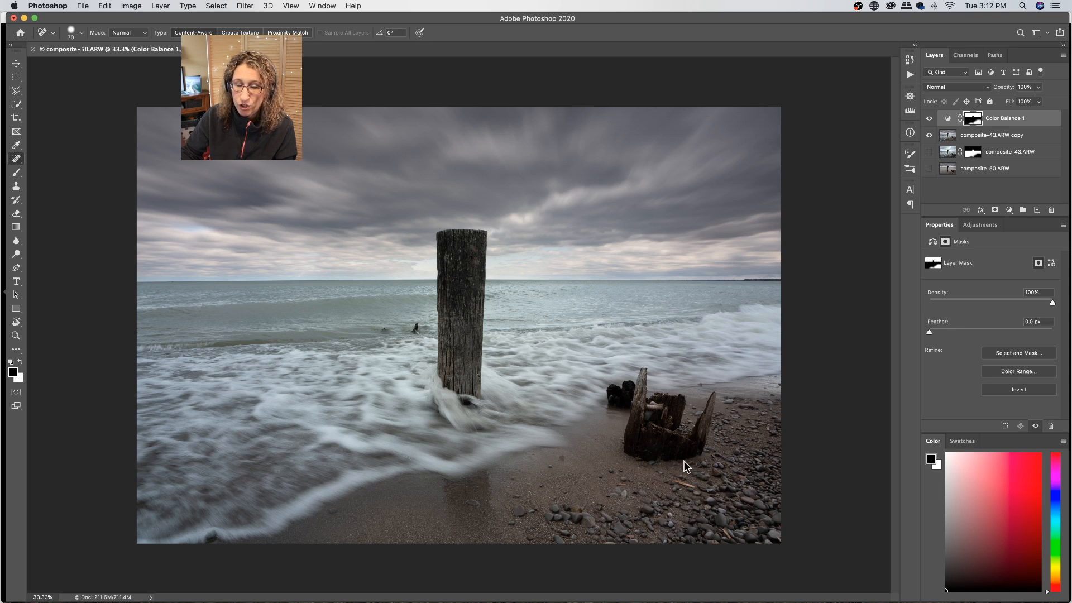
Set the Color Balance layer's Midtones to -11 on Cyan–Red and -4 on Yellow–Blue, leaving Magenta–Green at 0.
left_click(949, 119)
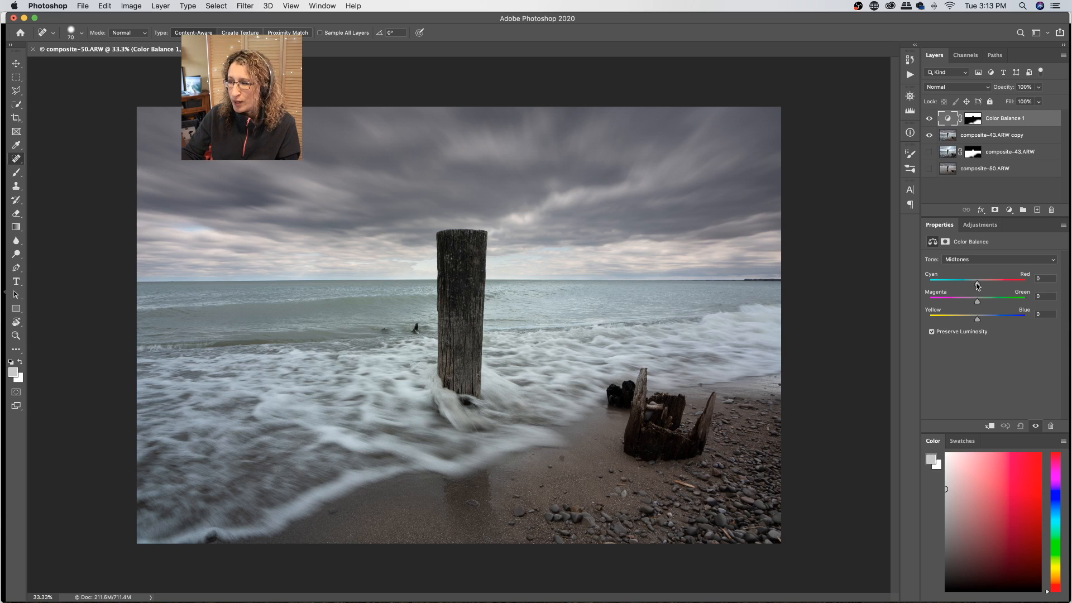
left_click_drag(976, 282, 972, 286)
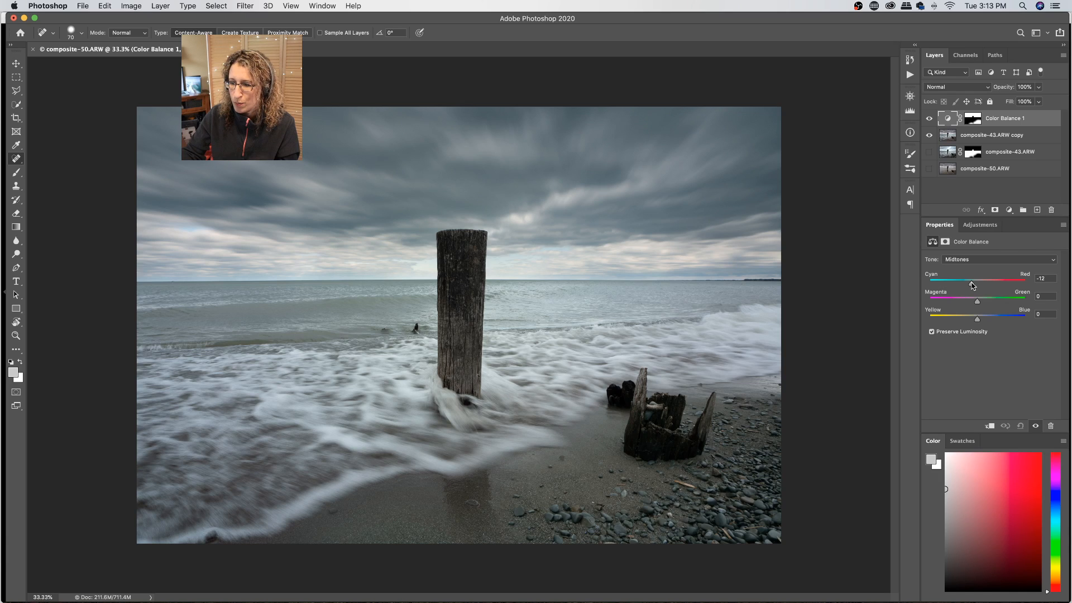
left_click_drag(973, 285, 973, 285)
left_click_drag(978, 301, 978, 305)
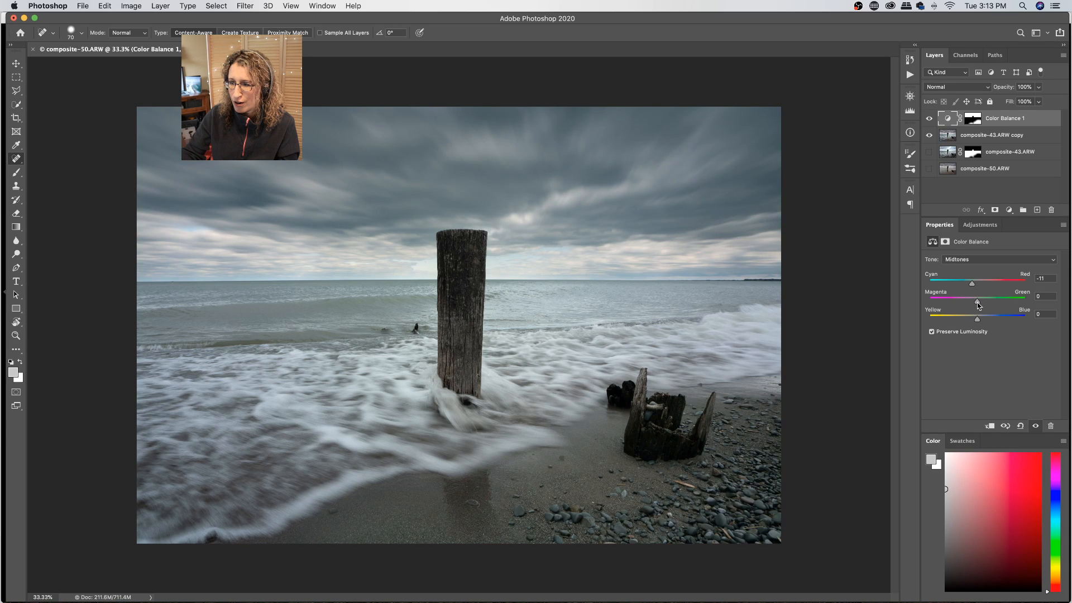
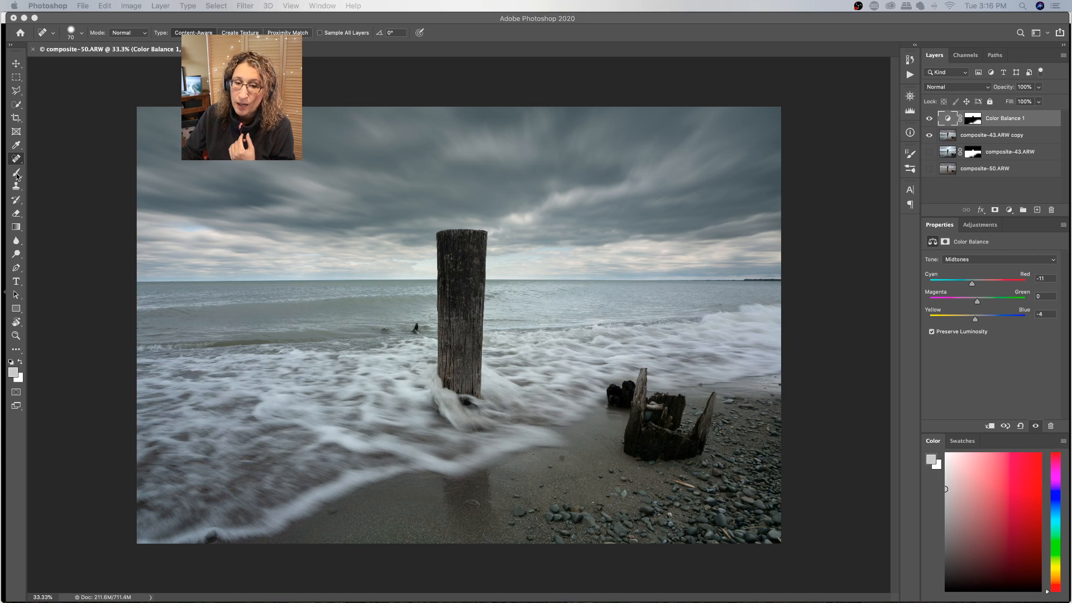
Paint black at 50% brush opacity on the Color Balance mask over the pebbles and sand along the lower edge.
left_click(17, 174)
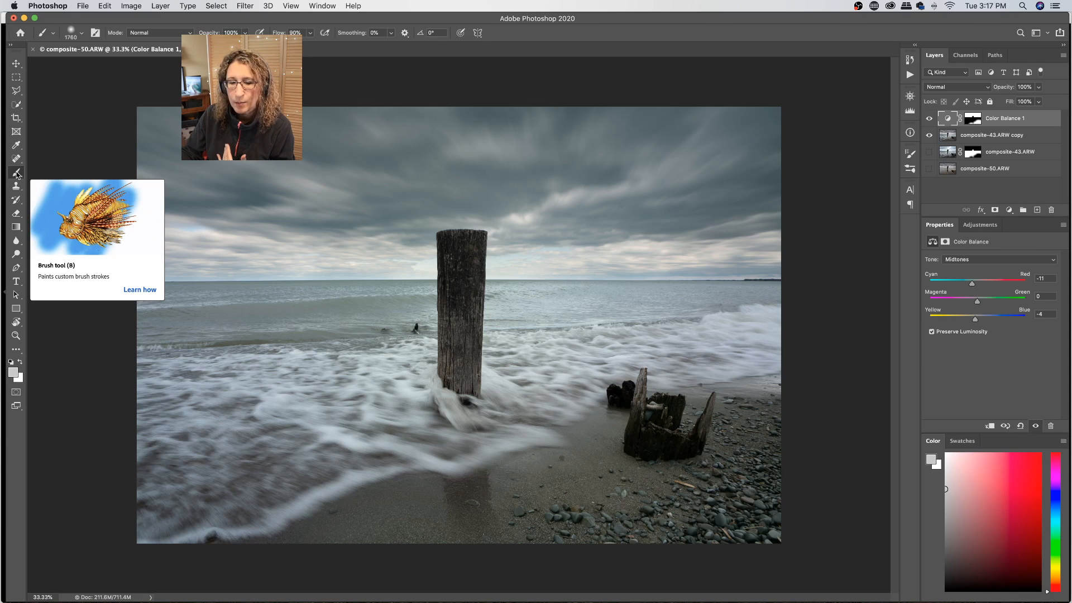
left_click(12, 363)
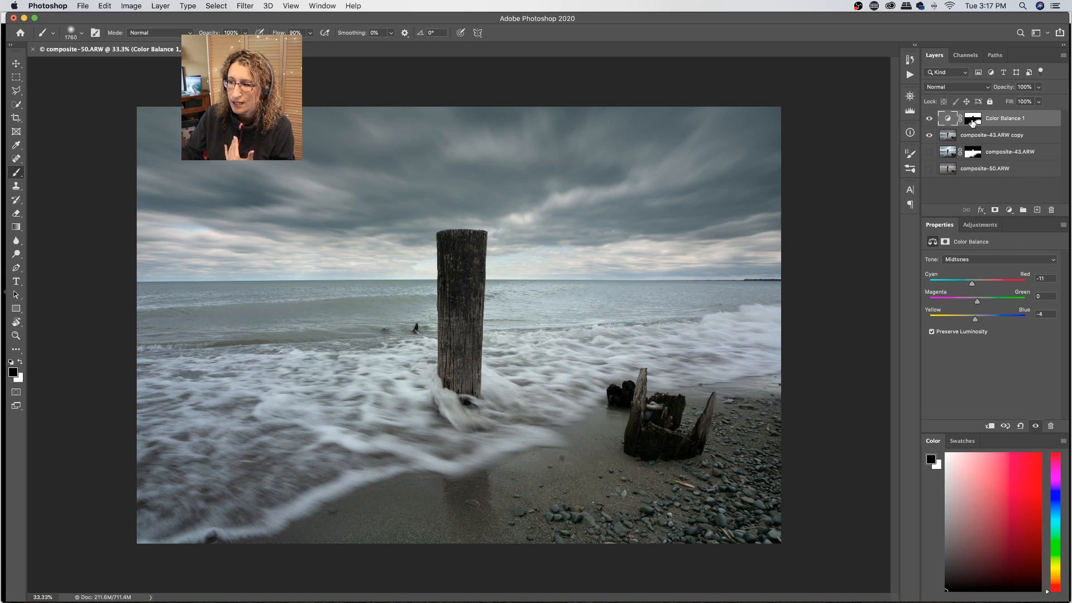
left_click(973, 120)
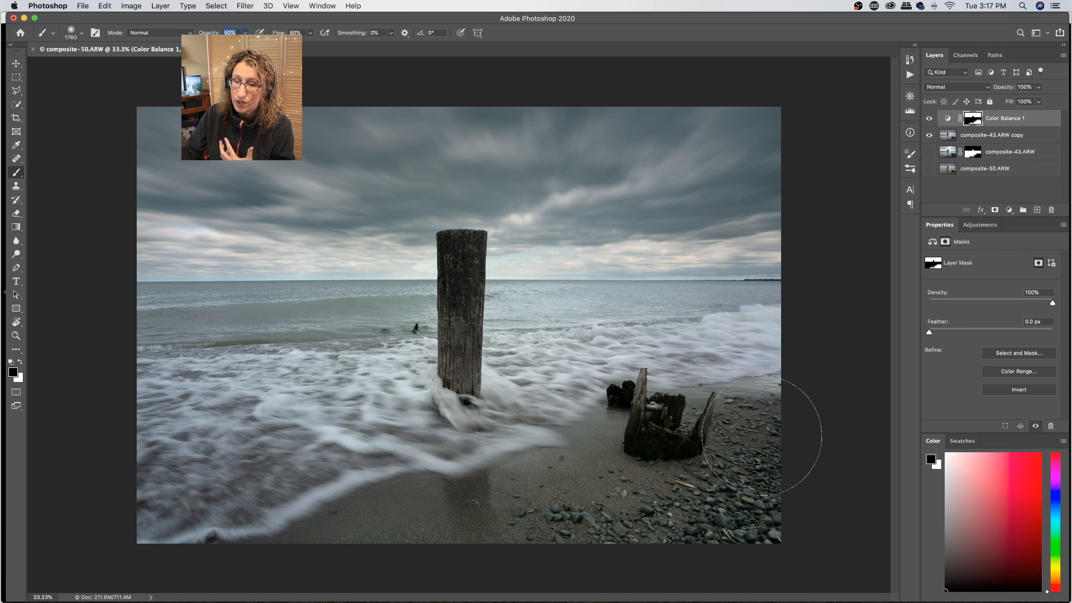
mouse_move(761, 436)
left_mouse_down()
mouse_move(534, 518)
mouse_move(770, 511)
mouse_move(801, 459)
mouse_move(427, 551)
left_mouse_up()
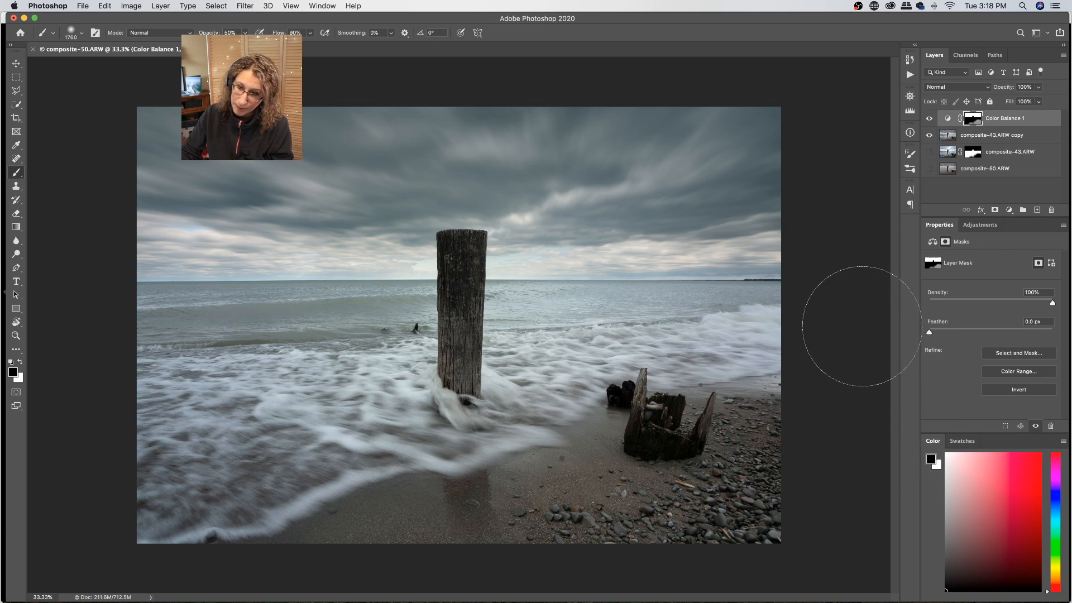
Duplicate the composite-43.ARW copy layer and merge the Color Balance adjustment down onto the duplicate.
left_click(998, 139)
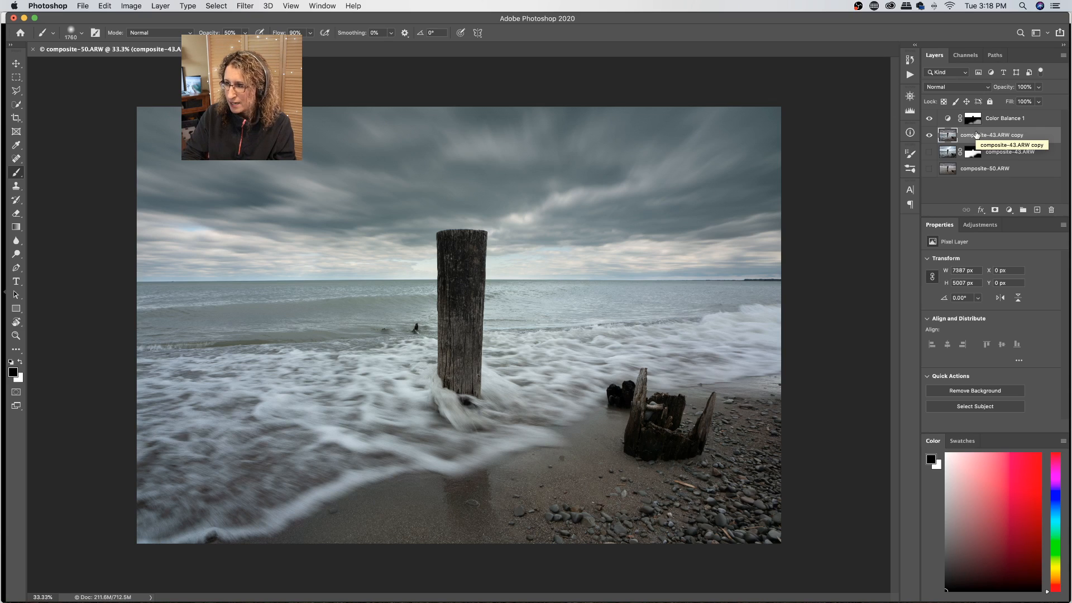
key("super+j")
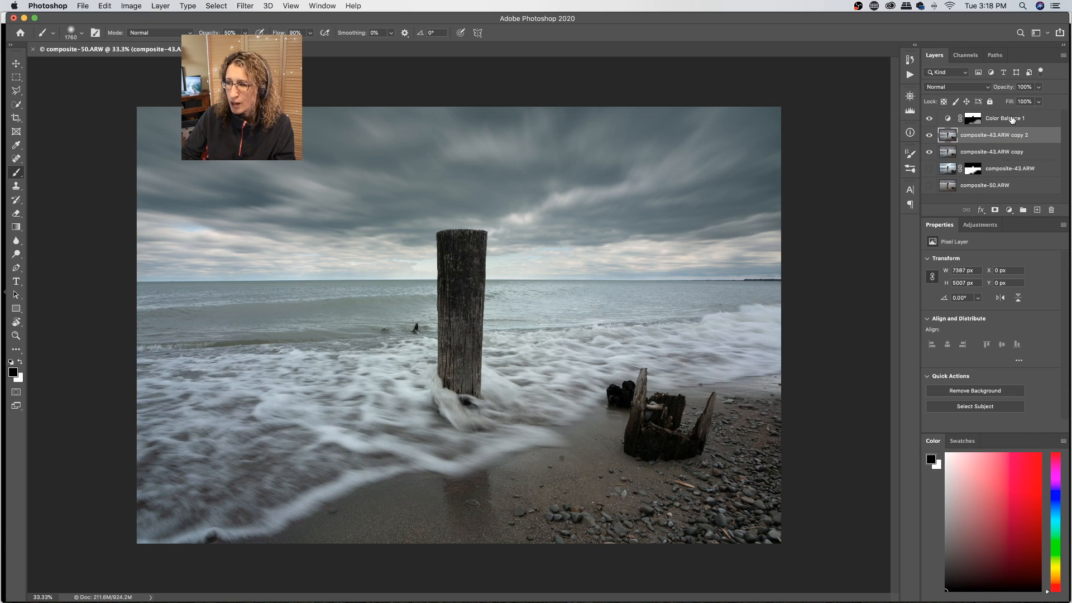
left_click(1011, 121)
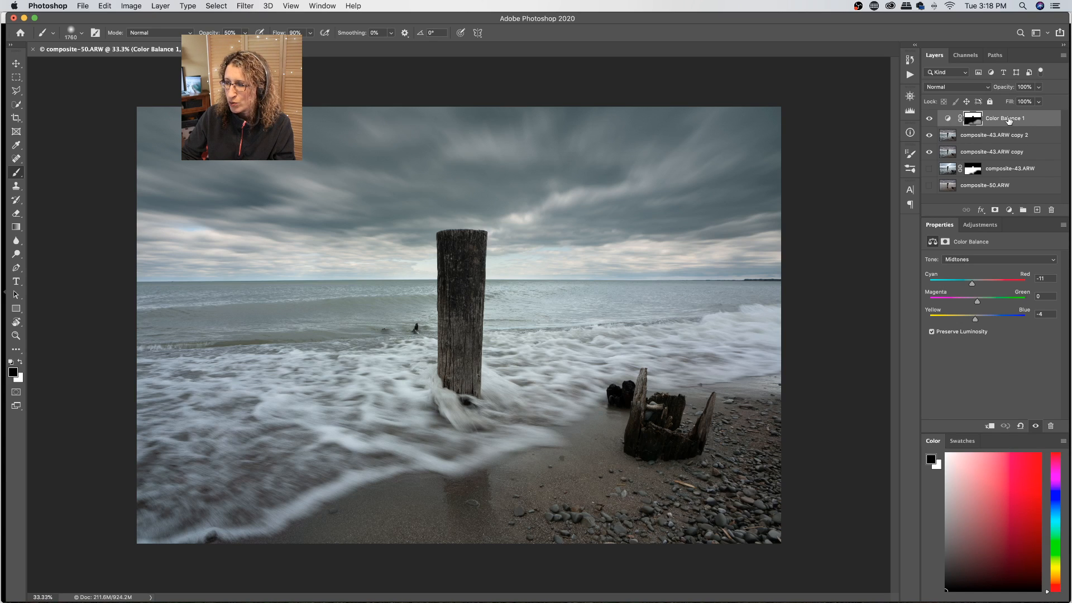
right_click(1009, 120)
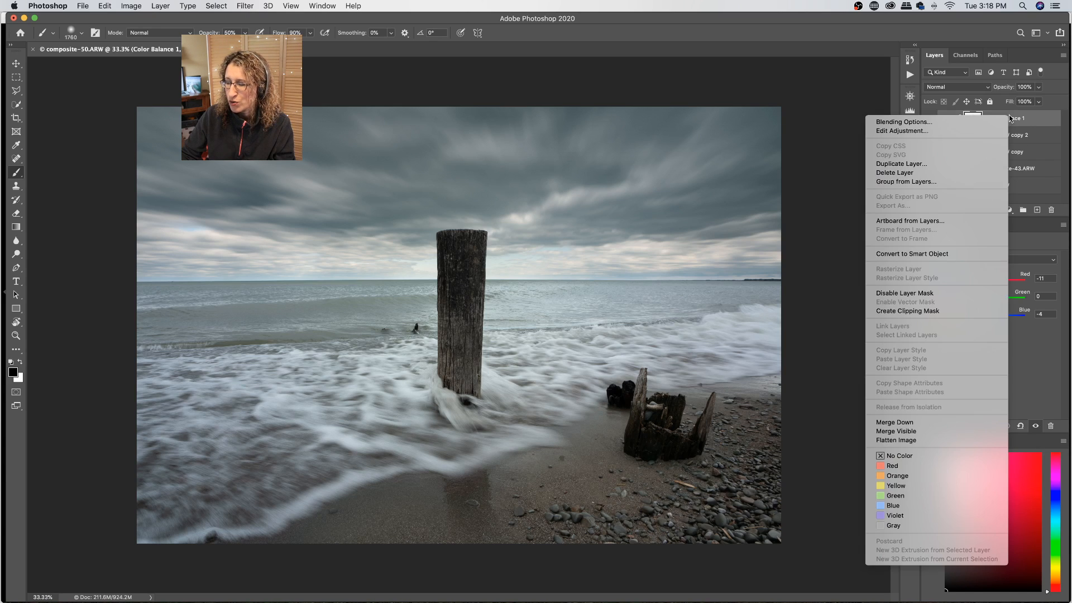
left_click(924, 424)
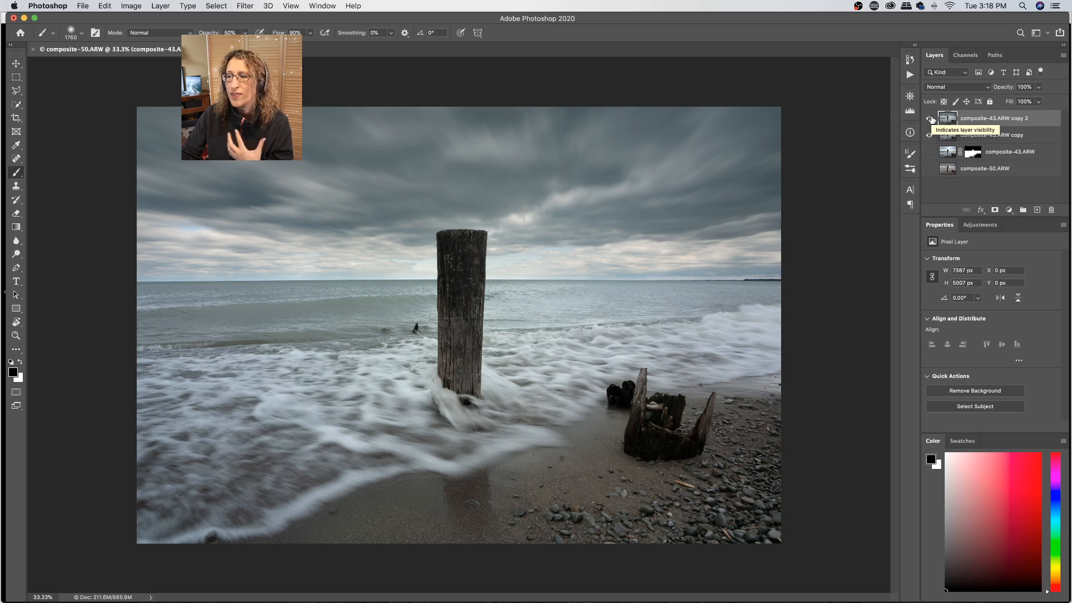
Rename the merged top layer Colour Balance, and compare the image with that layer hidden and shown.
double_click(975, 117)
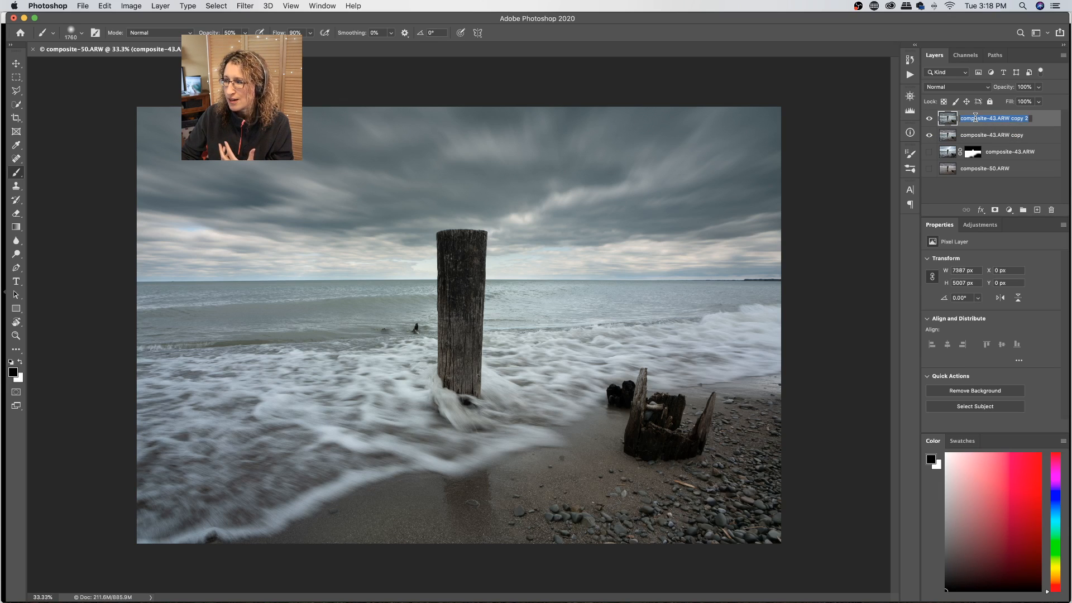
type("Colo")
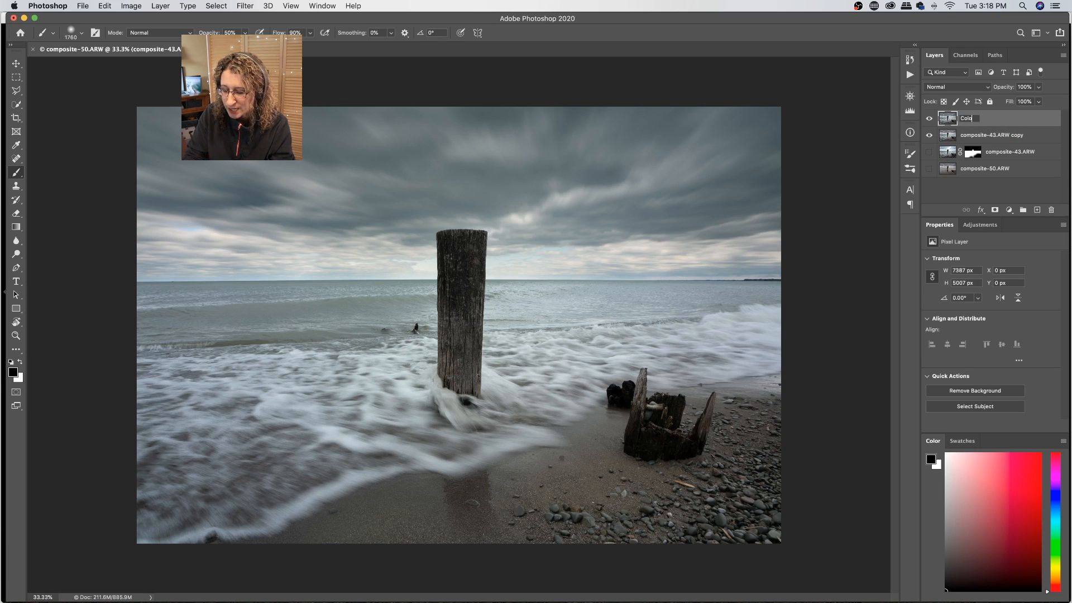
type("ur Balance")
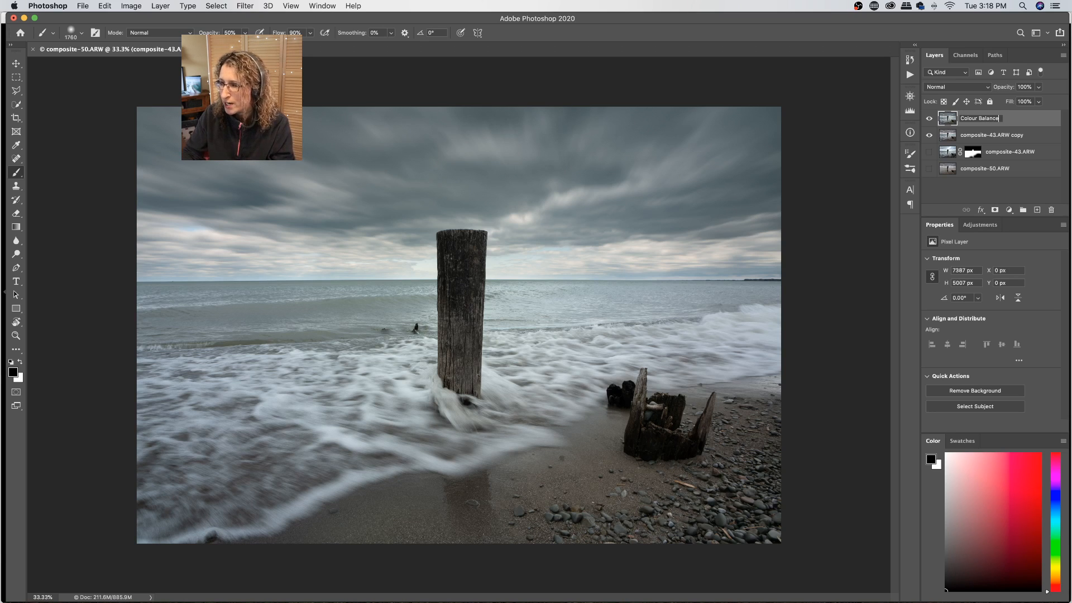
key("Return")
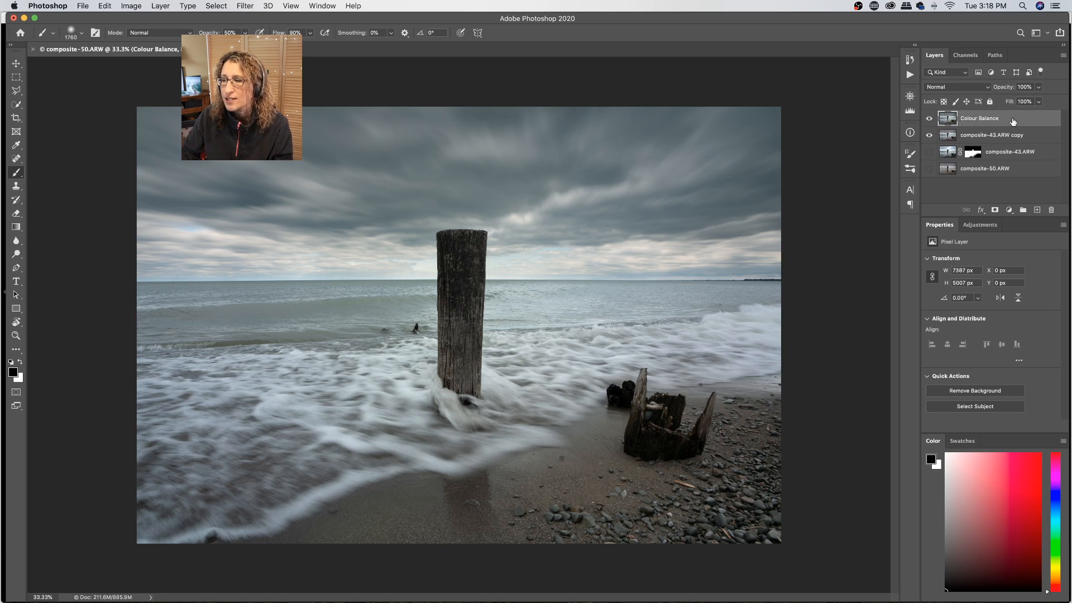
left_click(929, 121)
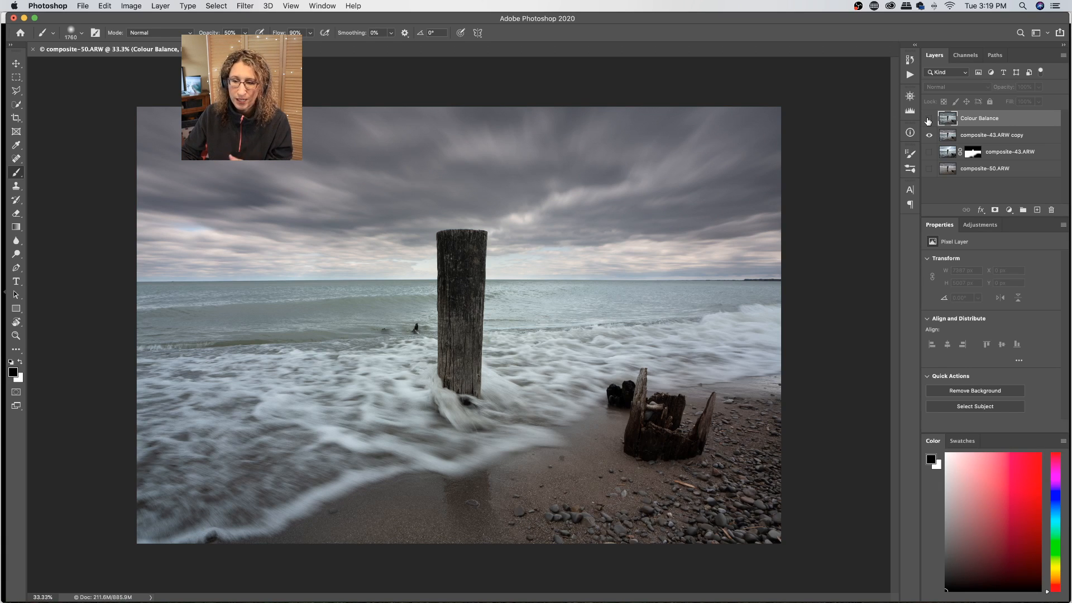
left_click(929, 121)
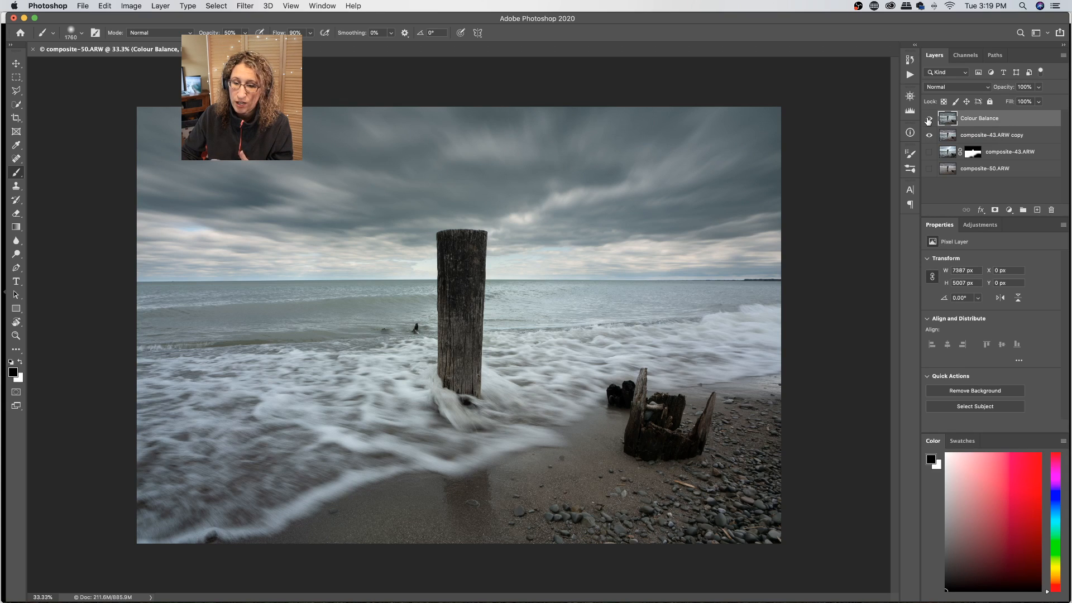
left_click(928, 120)
left_click(928, 121)
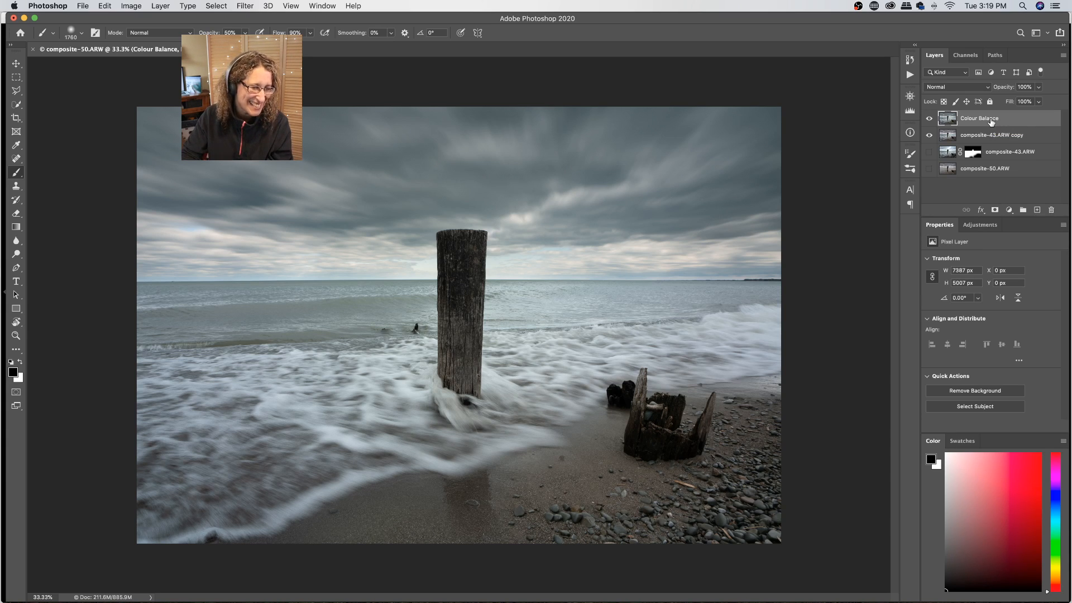
Duplicate the Colour Balance layer and, in the Camera Raw Filter, set Highlights to +39 and Dehaze to +26.
key("super+j")
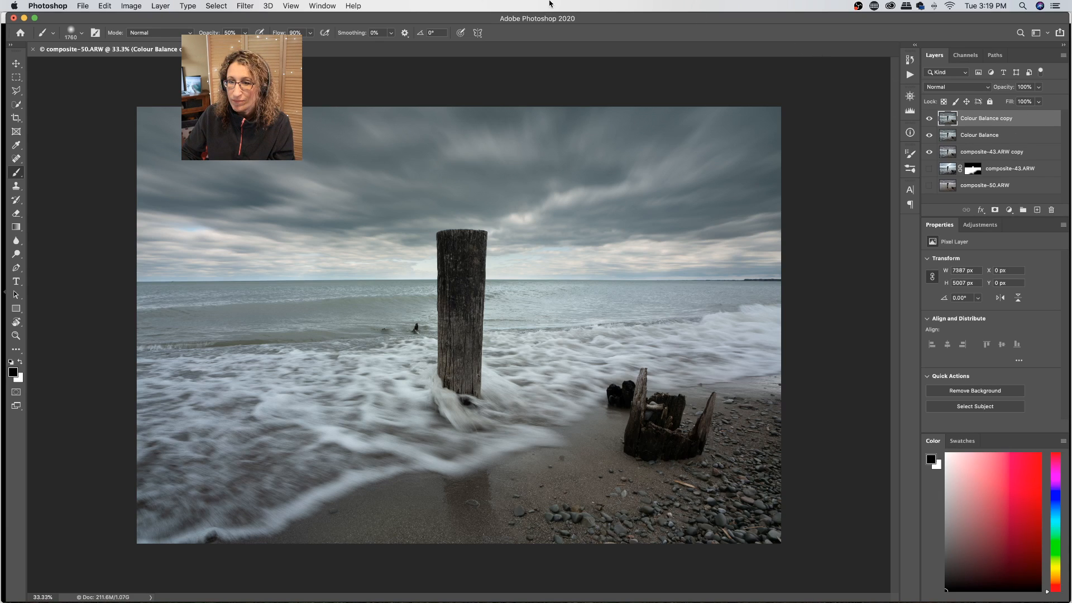
left_click(245, 6)
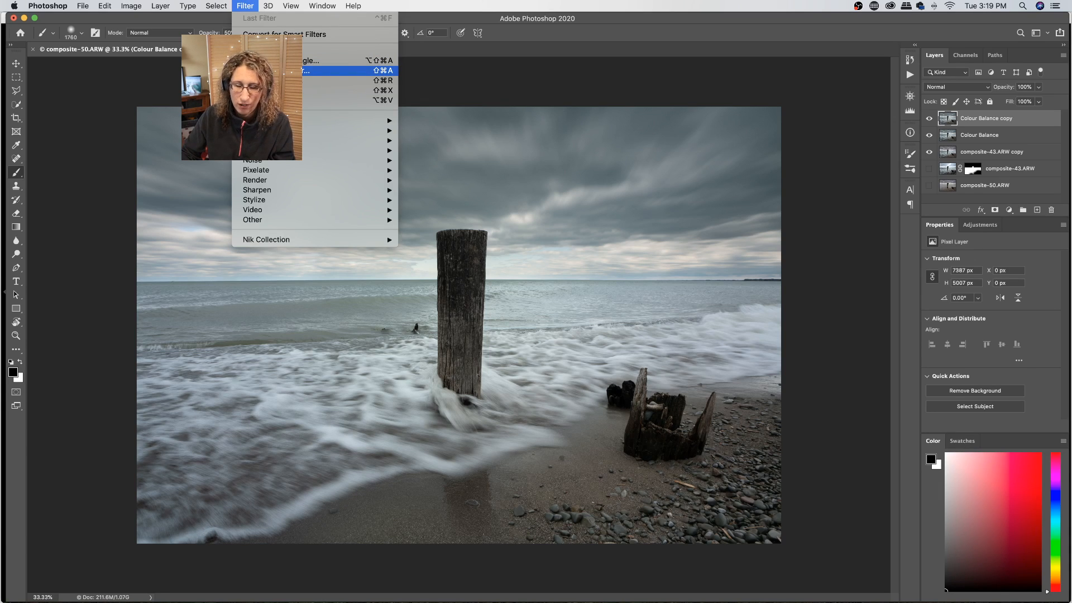
key("Return")
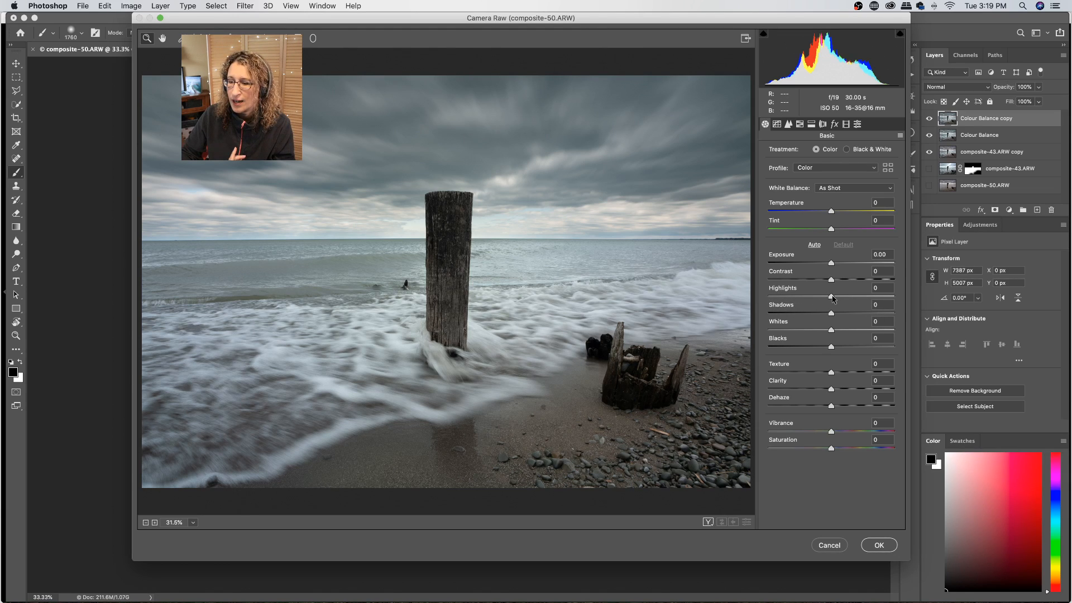
left_click_drag(832, 297, 855, 292)
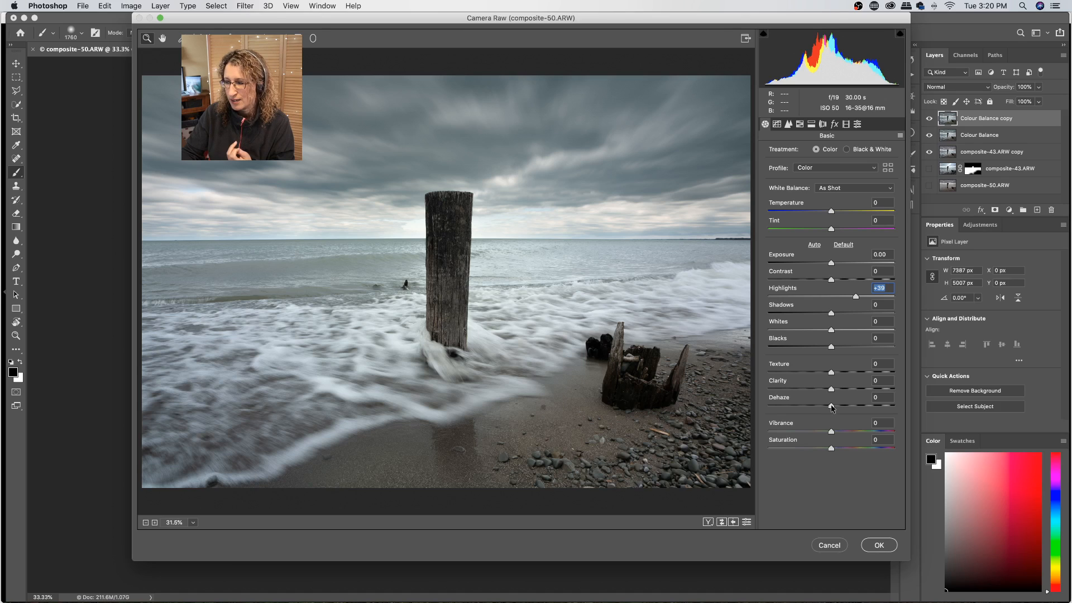
left_click_drag(832, 408, 849, 406)
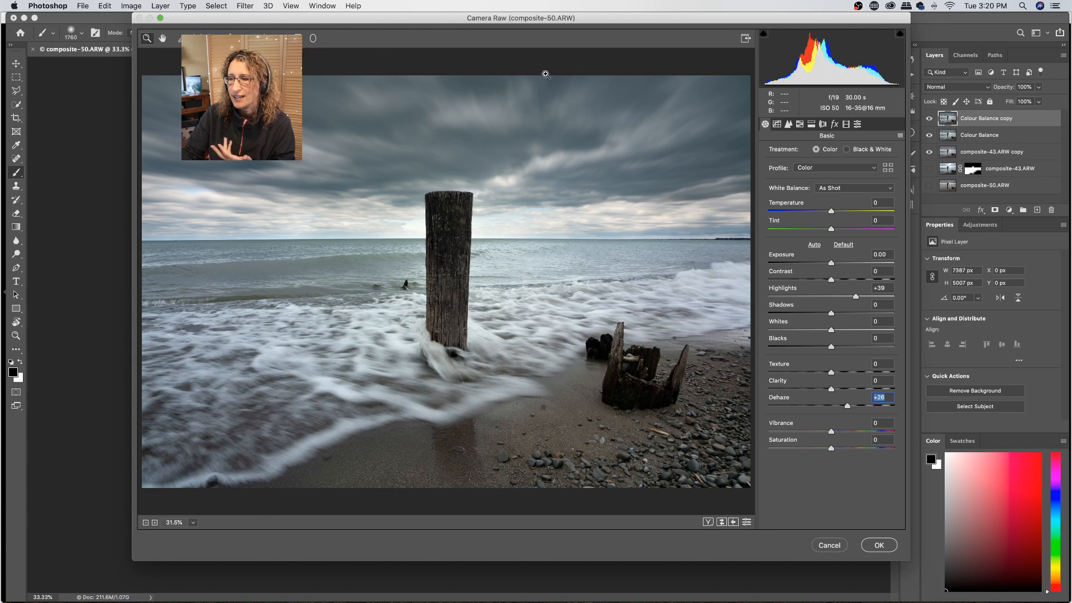
Add a Post Crop Vignetting effect with Amount -24, Midpoint 72, Feather 81 and Highlights 100, and apply the Camera Raw Filter.
left_click(835, 125)
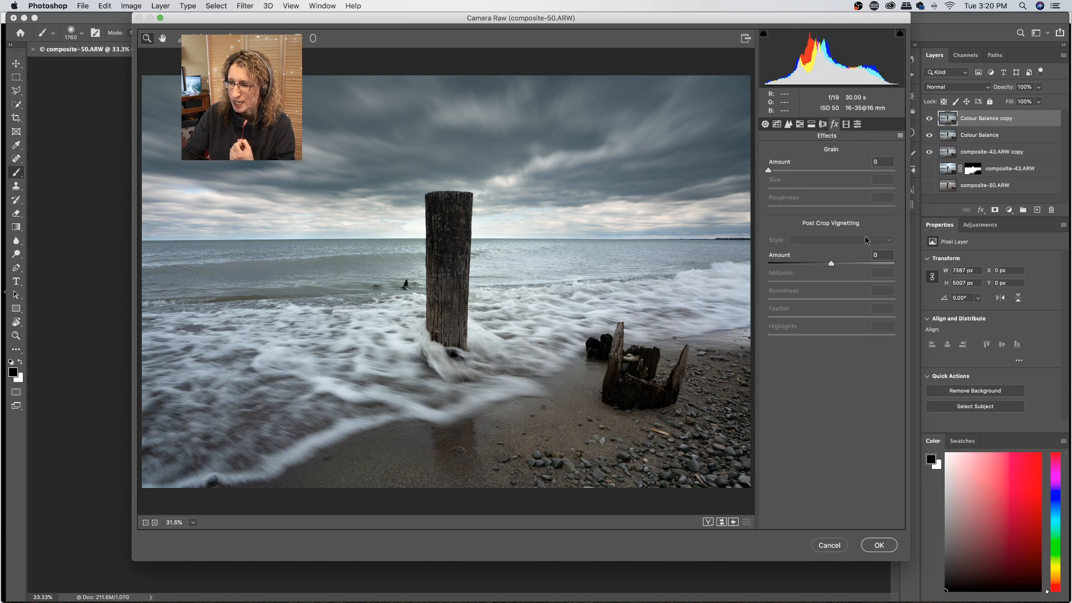
left_click_drag(830, 265, 816, 264)
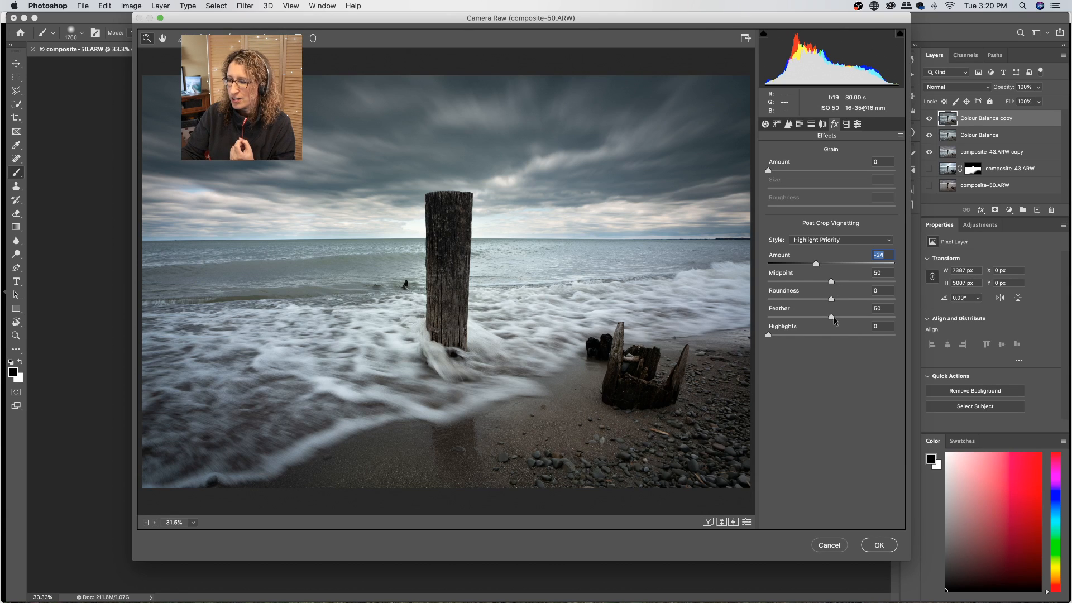
left_click_drag(831, 316, 871, 317)
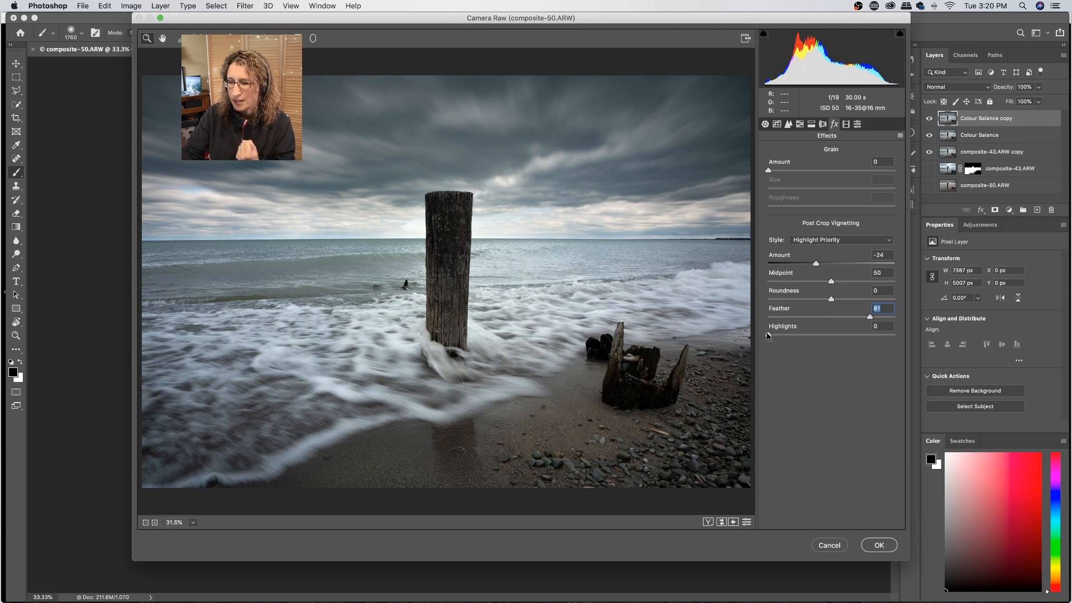
left_click_drag(768, 335, 925, 333)
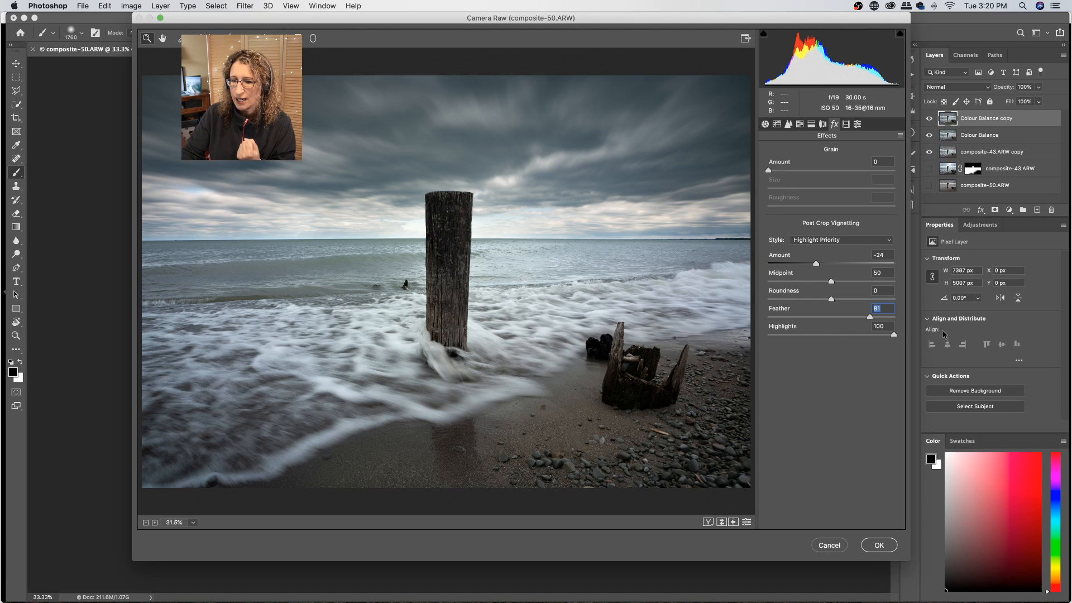
key("Tab")
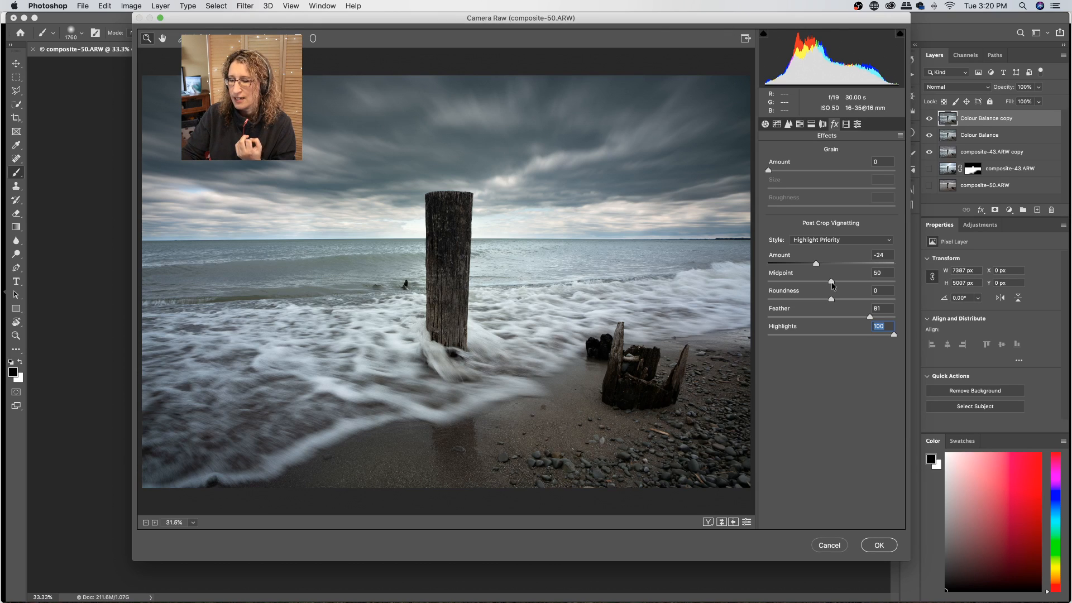
left_click_drag(832, 282, 859, 282)
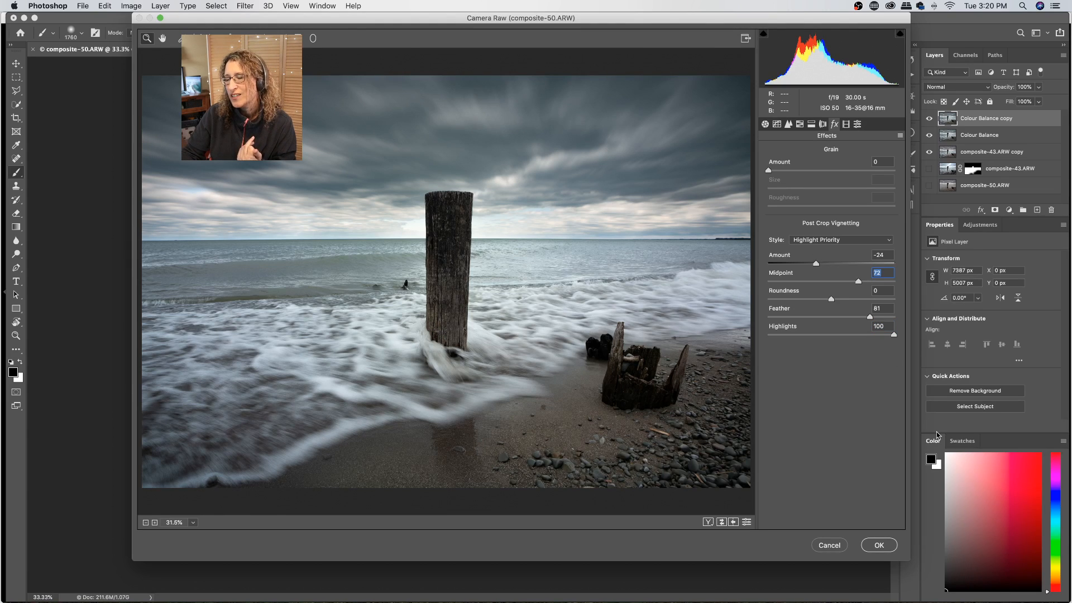
left_click(880, 546)
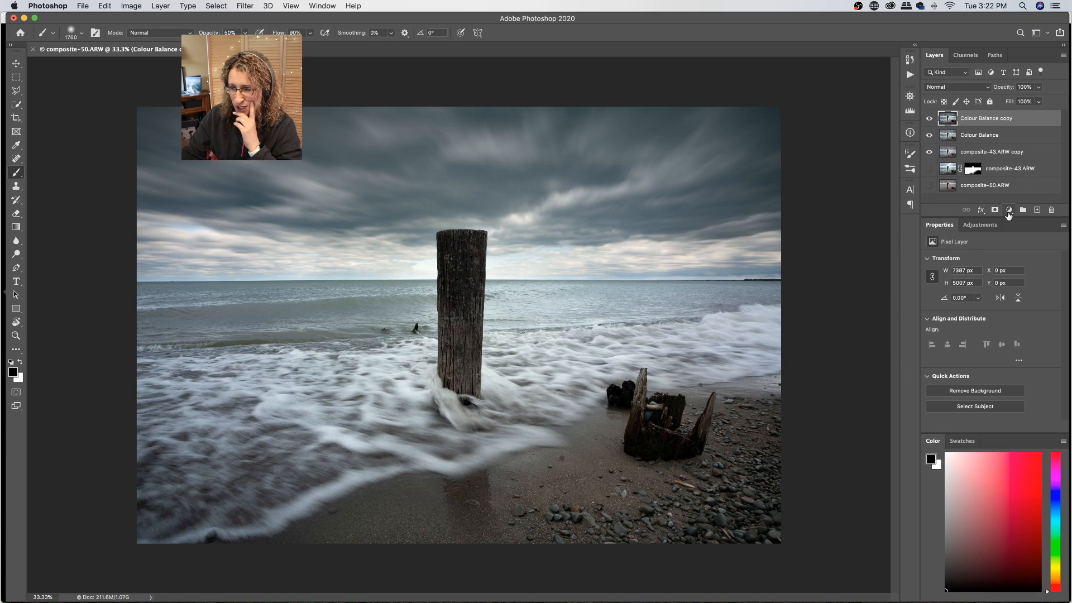
Add a Brightness/Contrast adjustment layer with Brightness 38 and Contrast -10, and invert its layer mask to black.
left_click(1008, 210)
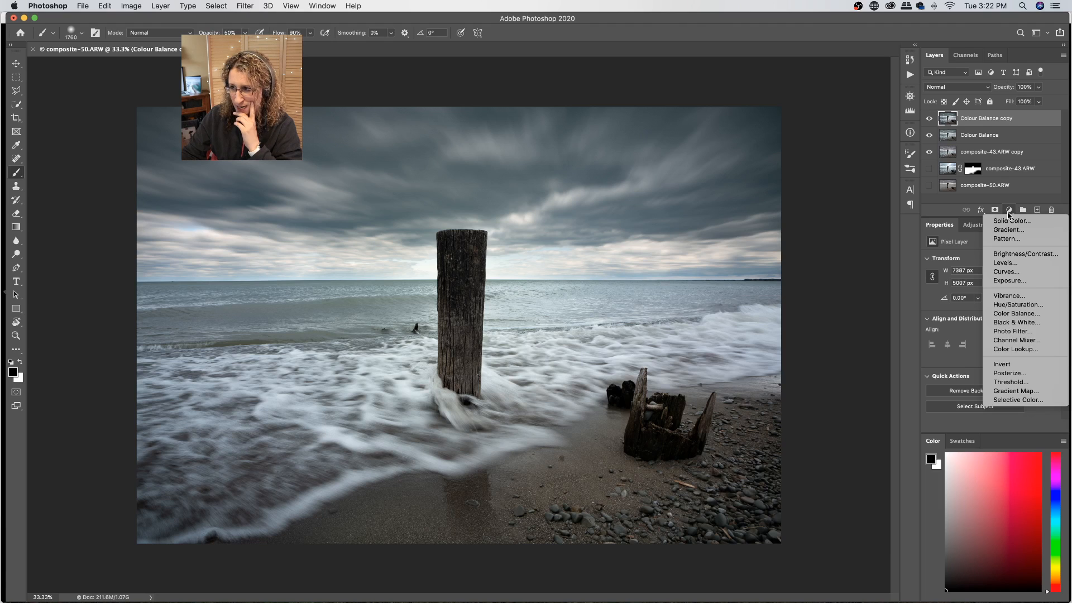
left_click(1030, 255)
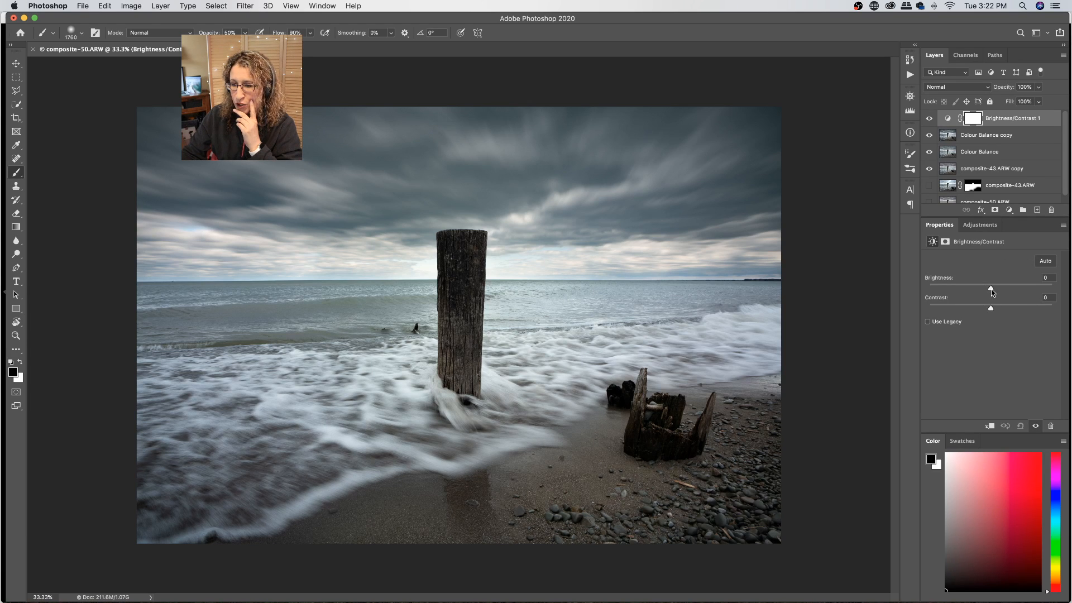
mouse_move(994, 288)
left_mouse_down()
mouse_move(966, 310)
mouse_move(1008, 291)
left_mouse_up()
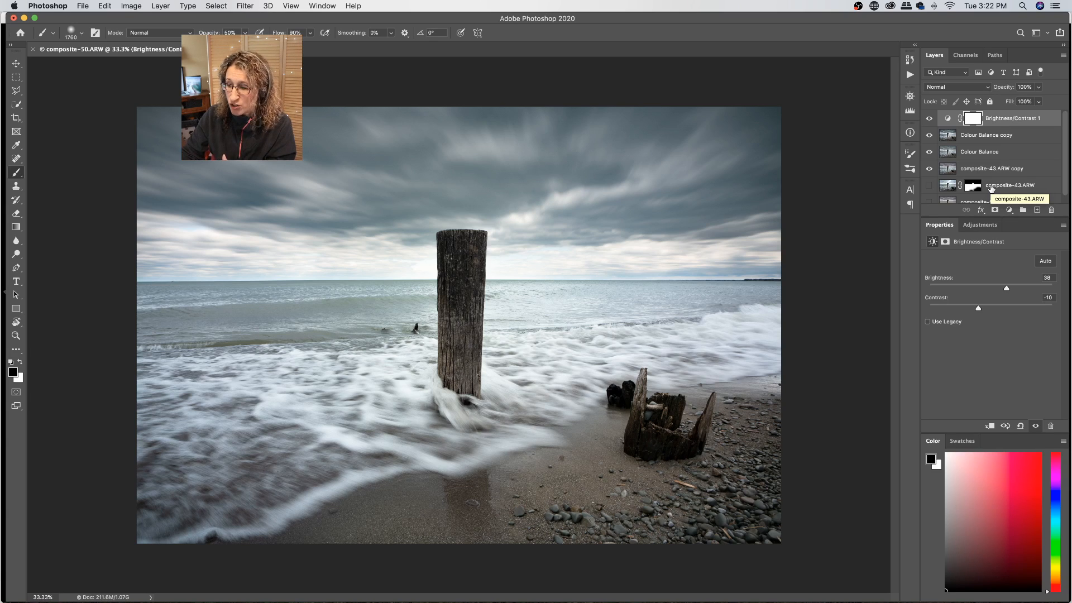
left_click(972, 118)
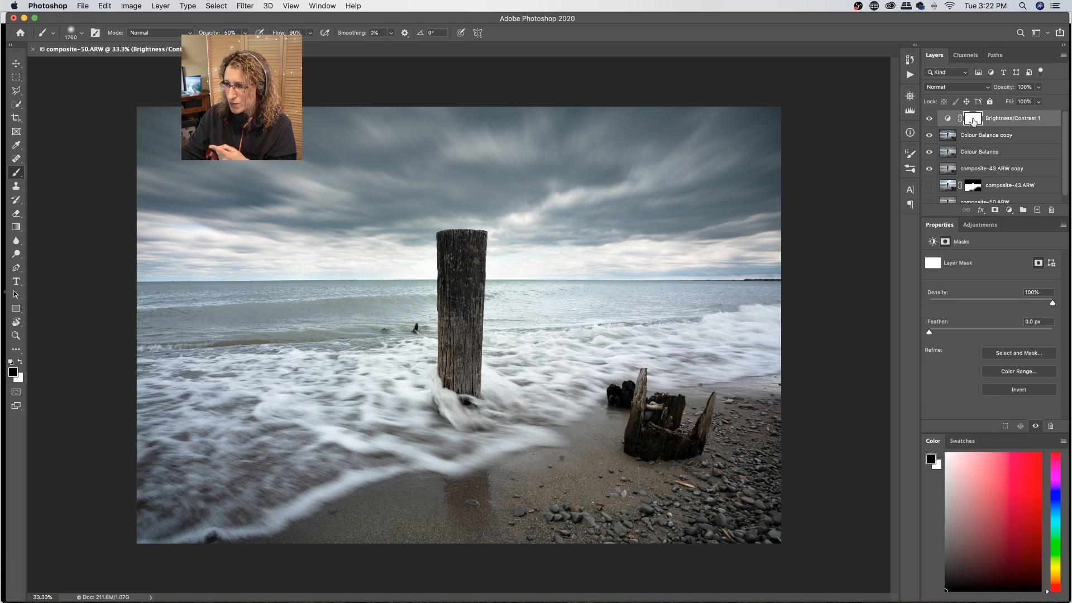
left_click(1013, 390)
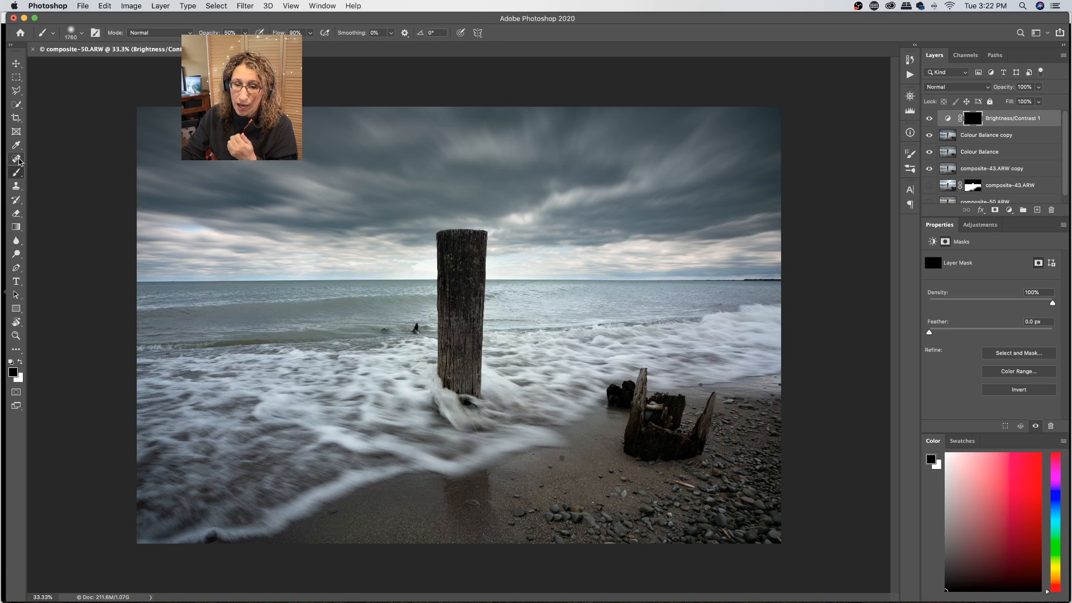
Set up the Brush tool with white as the foreground color, 100% opacity and a size of 500.
left_click(16, 104)
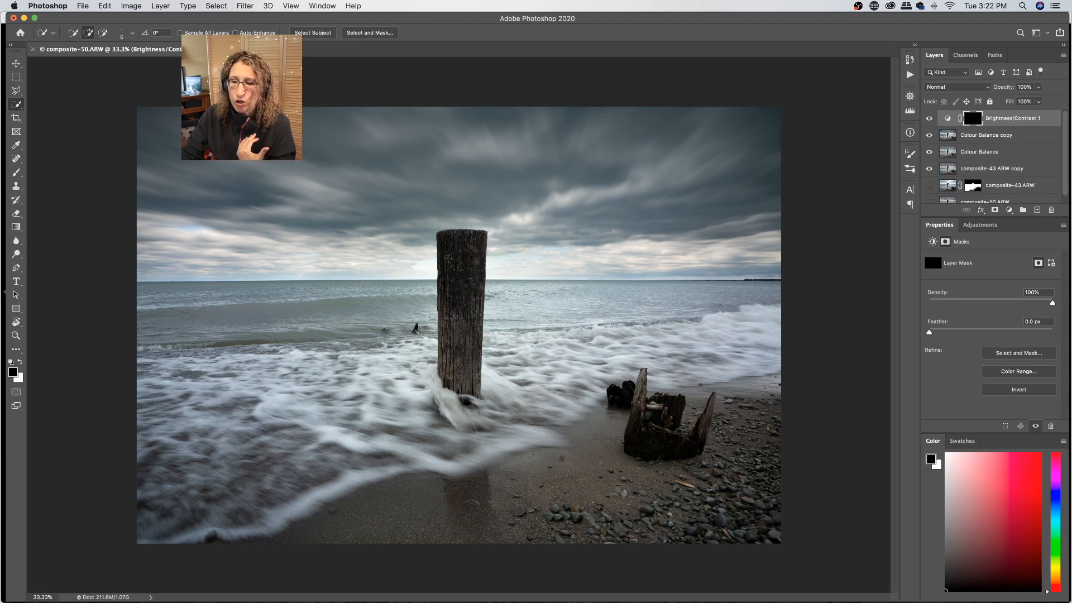
left_click(16, 173)
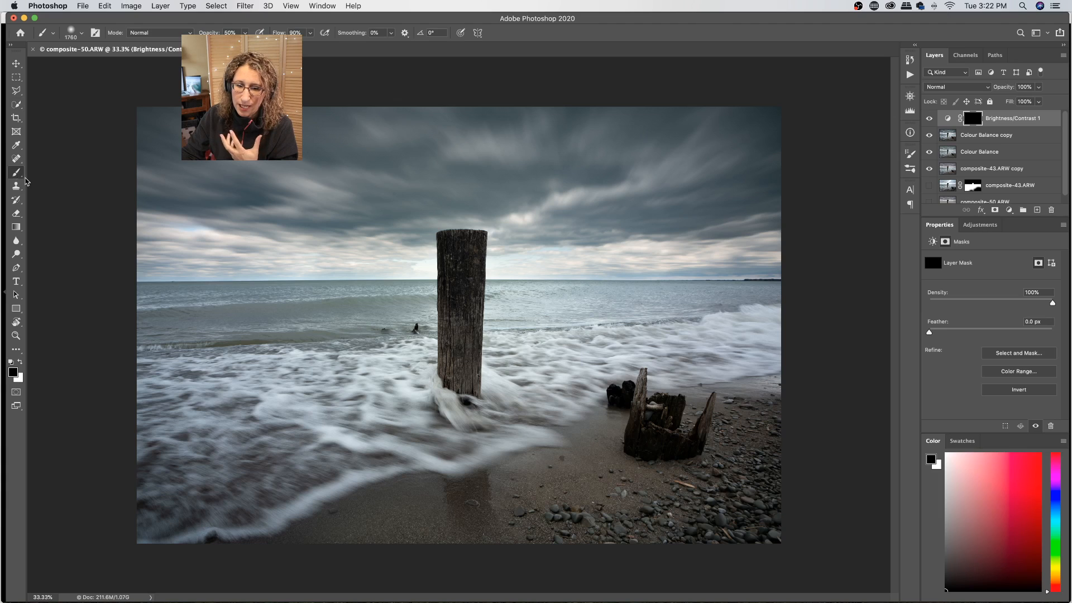
key("x")
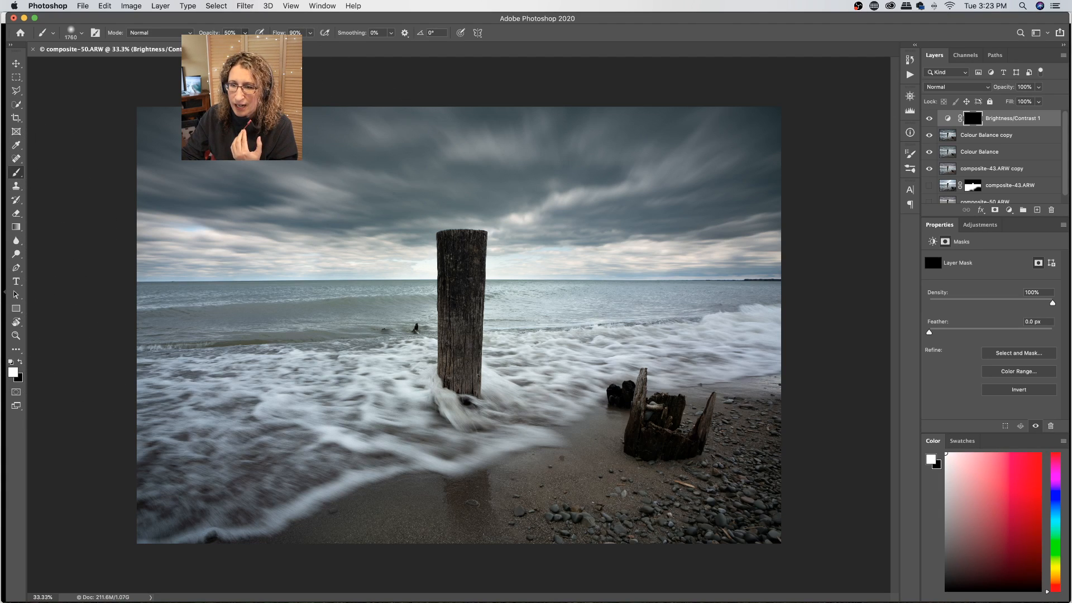
key("bracketleft")
key("bracketleft")
key("bracketleft")
key("bracketleft")
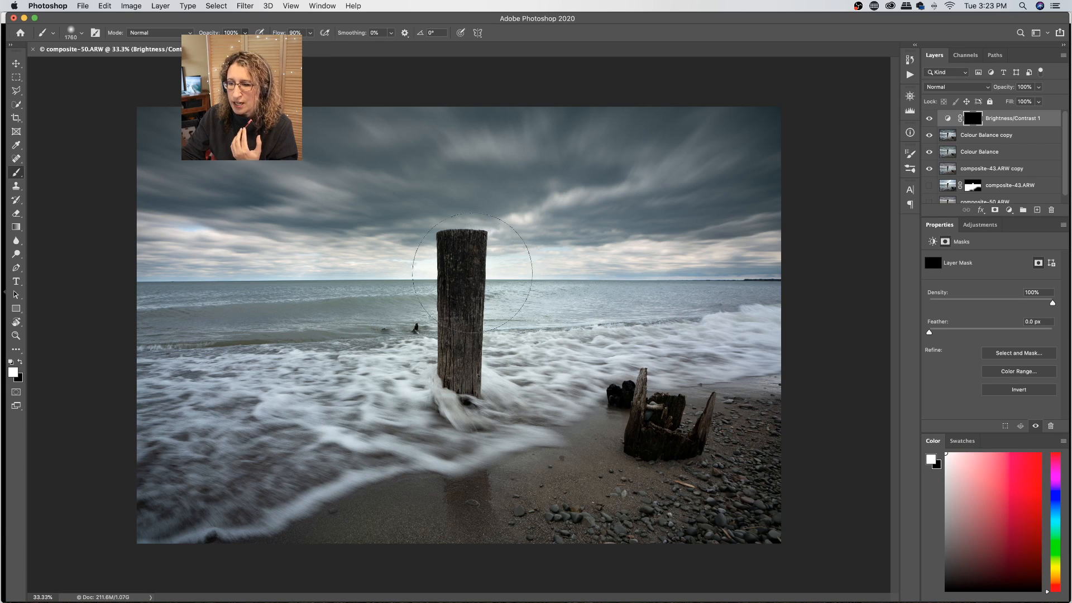
key("bracketleft")
key("bracketleft")
key("bracketleft")
key("bracketleft")
key("bracketleft")
key("bracketleft")
key("bracketleft")
key("bracketleft")
key("bracketleft")
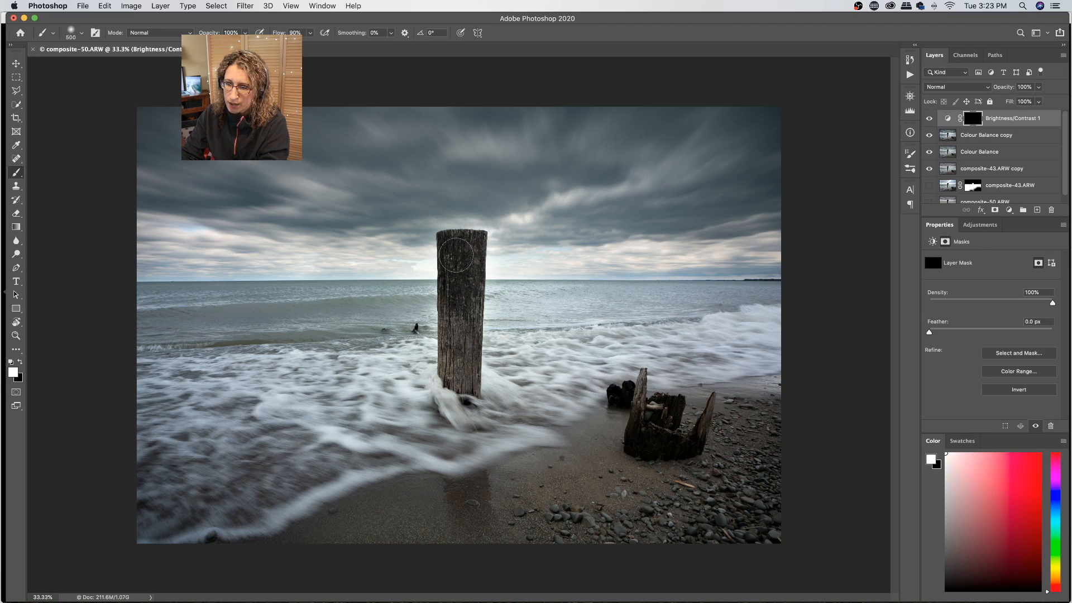
Try painting the wooden post freehand into the Brightness/Contrast mask, inspect its edges up close, and undo the stroke.
left_click_drag(464, 332, 463, 391)
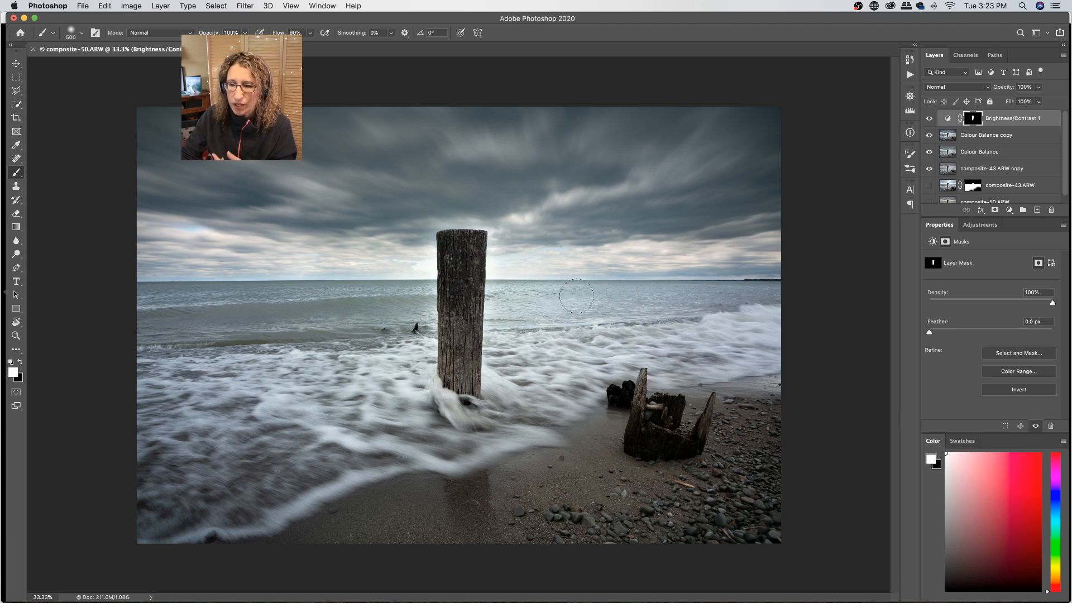
key("super+equal")
key("super+equal")
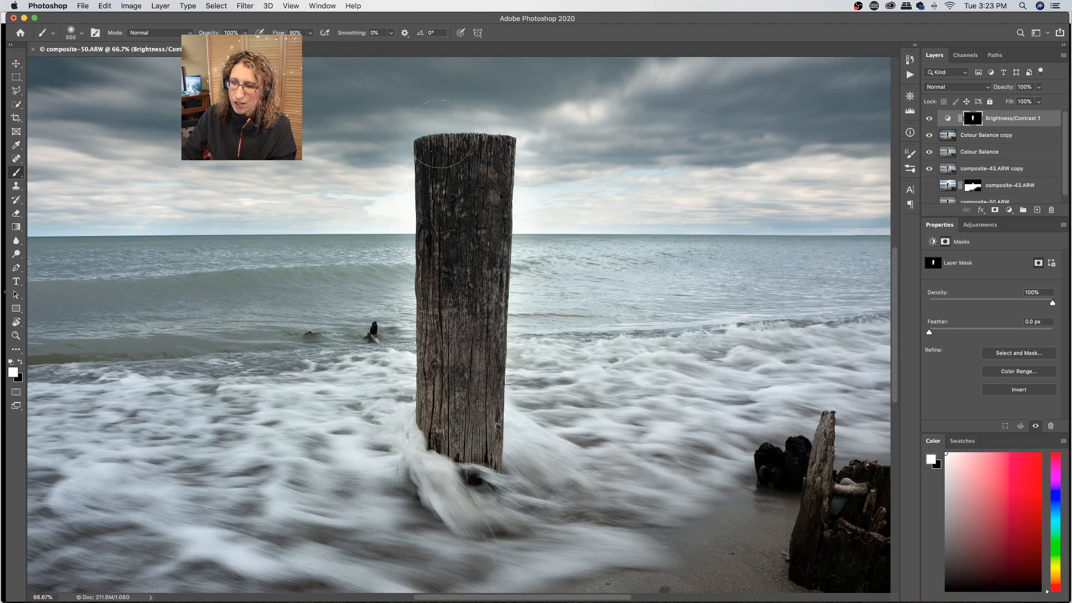
key("super+minus")
key("super+minus")
key("super+minus")
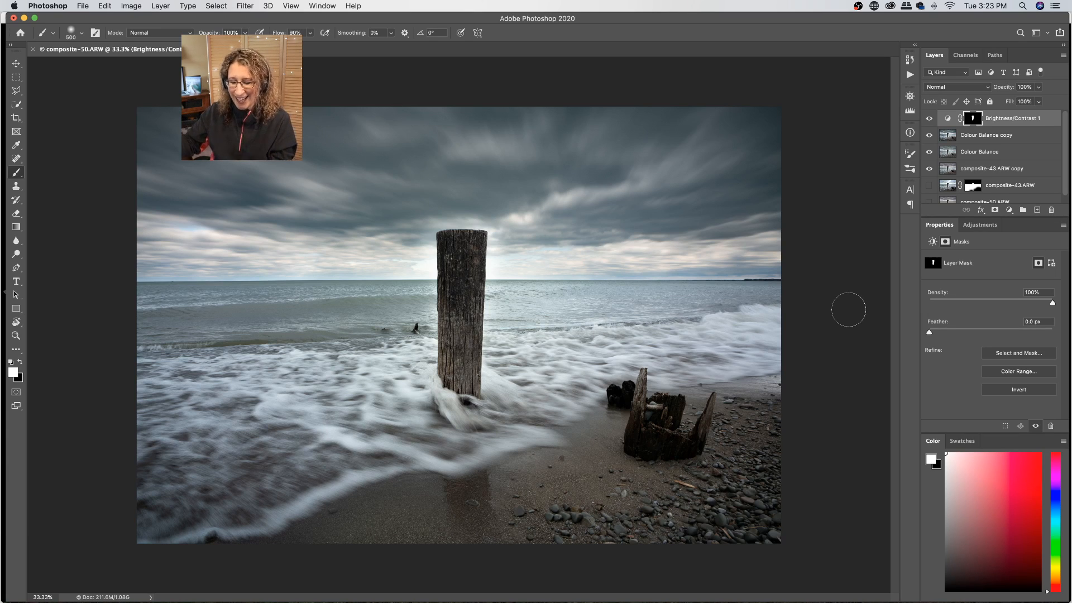
key("super+z")
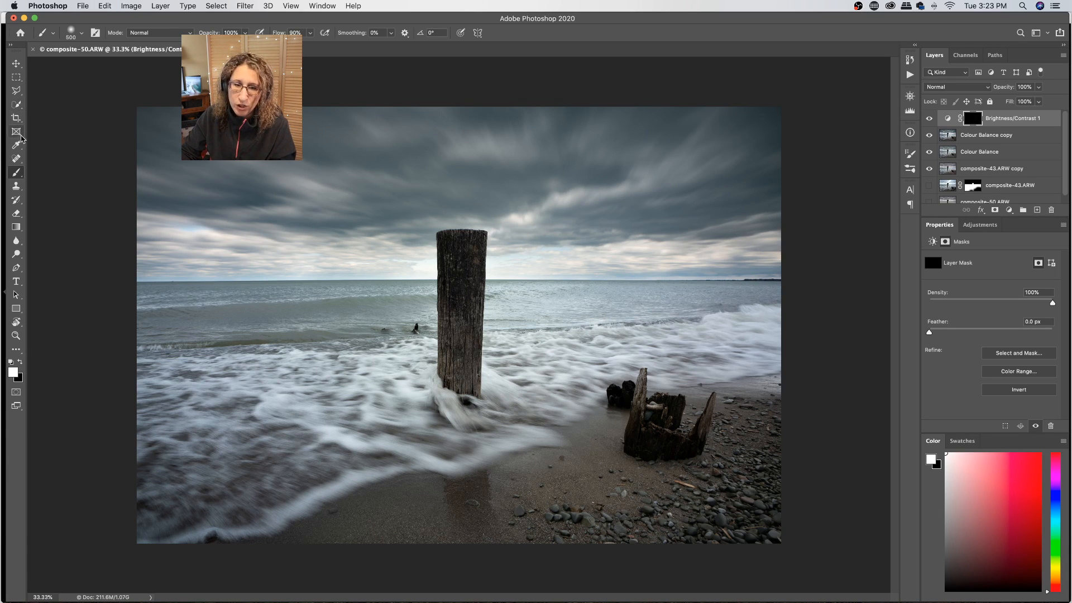
Select the wooden post with the Quick Selection tool, paint it white in the Brightness/Contrast mask, and deselect.
left_click(18, 106)
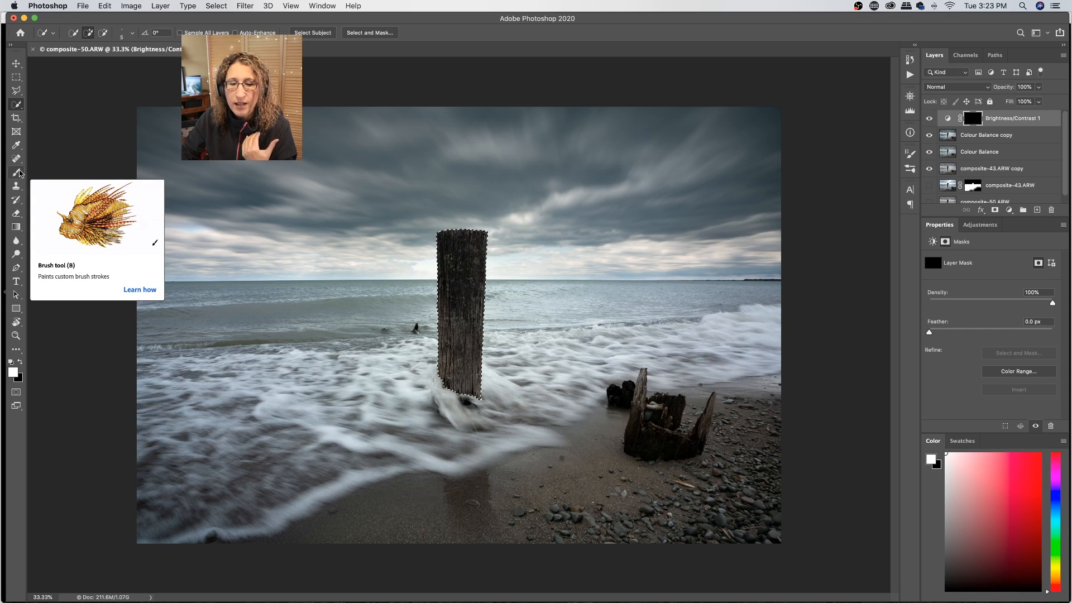
left_click(18, 173)
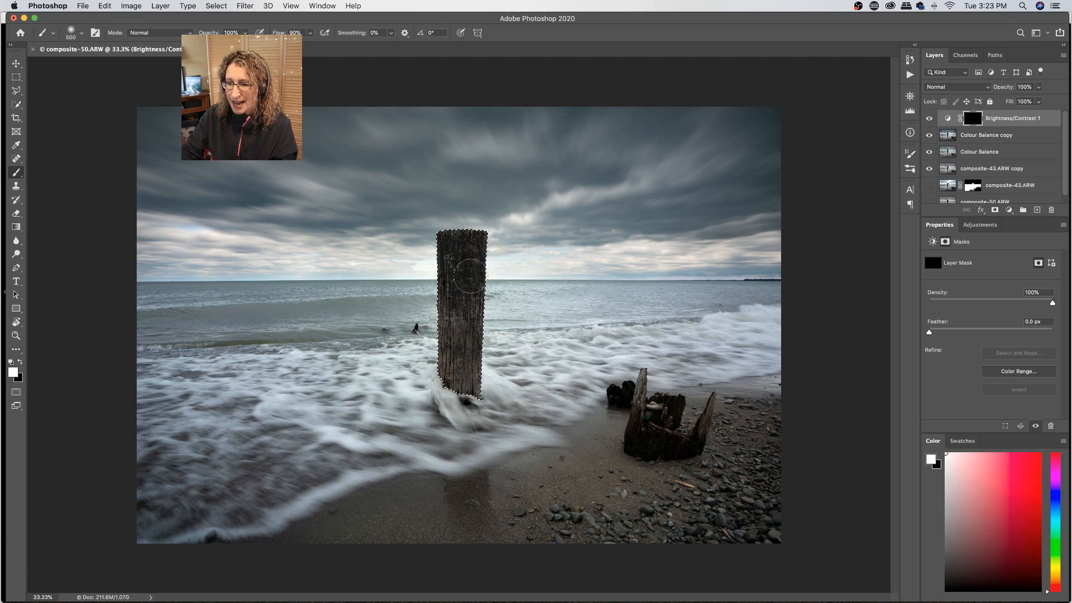
left_click_drag(463, 349, 463, 364)
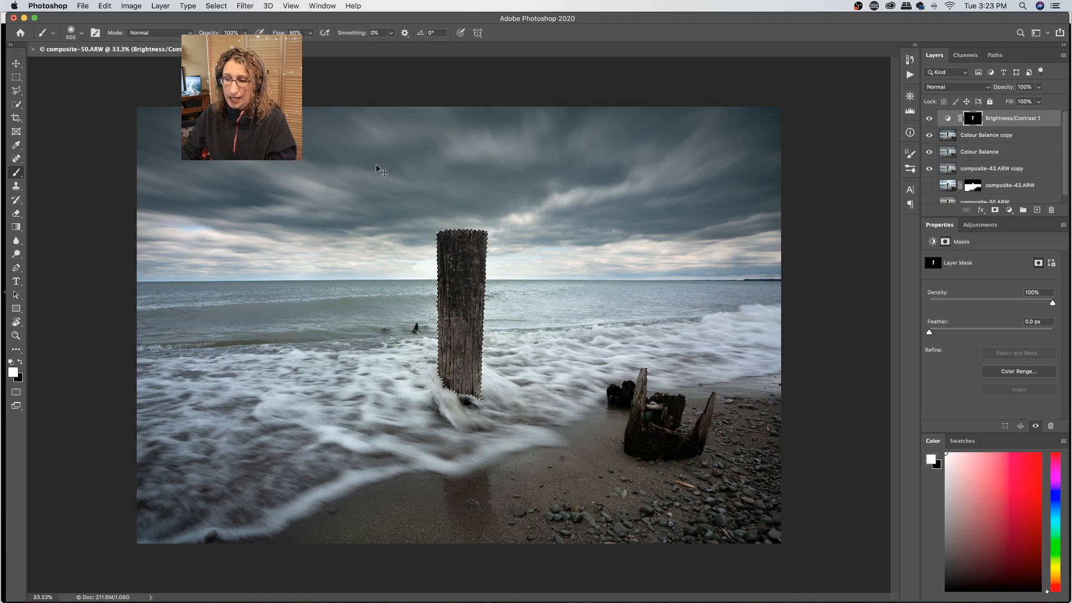
key("super+d")
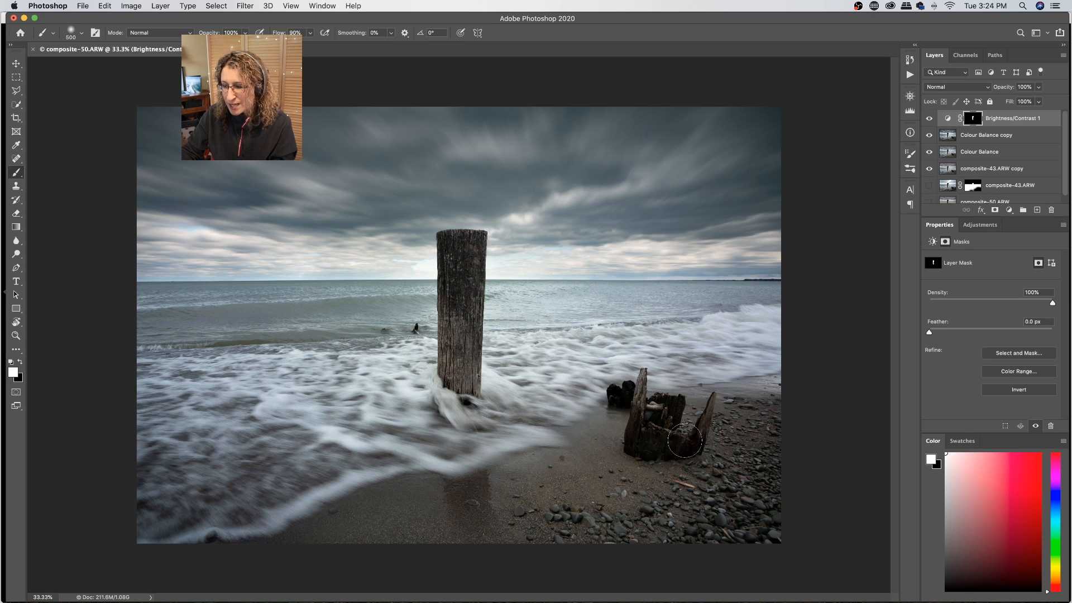
Paint white in the Brightness/Contrast mask over the broken stump and the surrounding pebbles and sand, enlarging the brush to 1300.
mouse_move(684, 440)
left_mouse_down()
mouse_move(686, 389)
mouse_move(669, 413)
mouse_move(636, 409)
mouse_move(622, 393)
mouse_move(671, 443)
mouse_move(704, 421)
mouse_move(655, 463)
mouse_move(683, 448)
mouse_move(637, 454)
mouse_move(704, 459)
mouse_move(602, 475)
mouse_move(705, 473)
mouse_move(661, 501)
mouse_move(724, 489)
mouse_move(749, 468)
left_mouse_up()
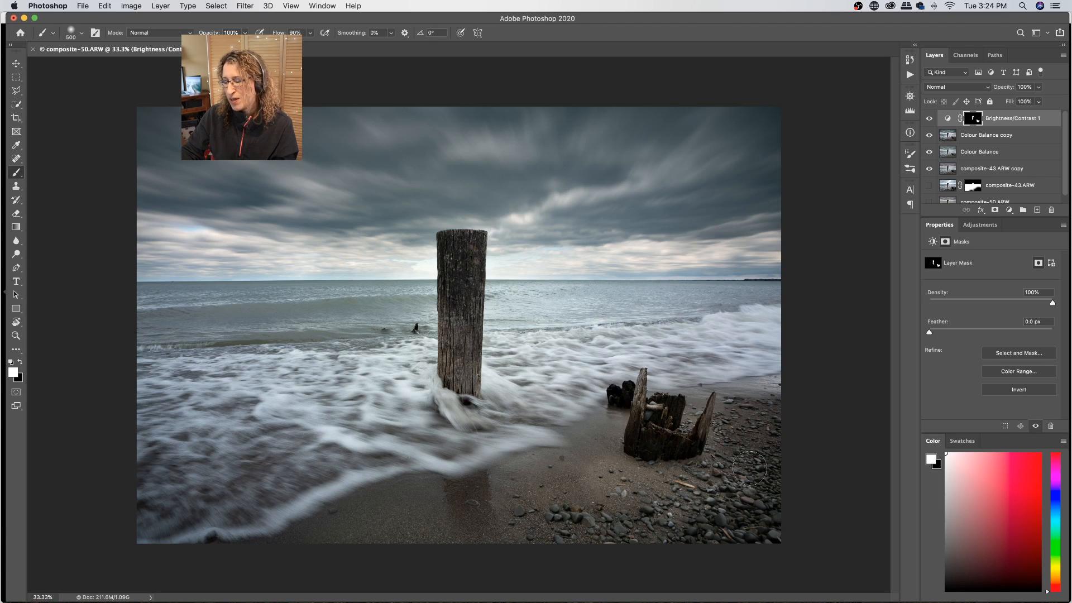
key("bracketright")
key("bracketright")
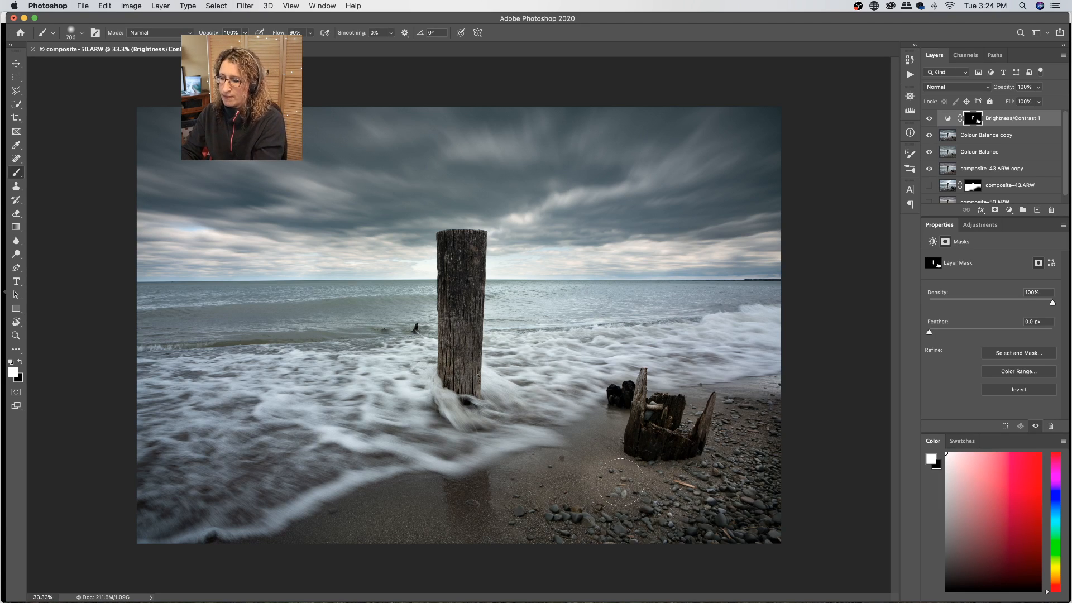
key("bracketright")
key("bracketright")
key("bracketright")
key("bracketright")
key("bracketright")
key("bracketright")
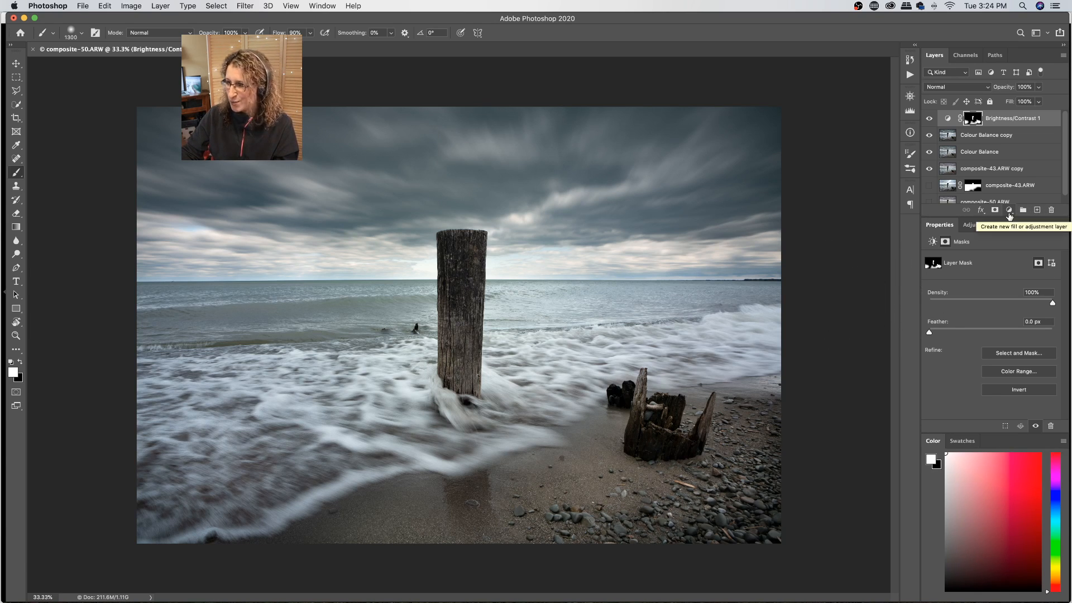
Add a Black & White adjustment layer with Reds 103, Yellows 156, Cyans 1 and Blues -98.
left_click(1008, 212)
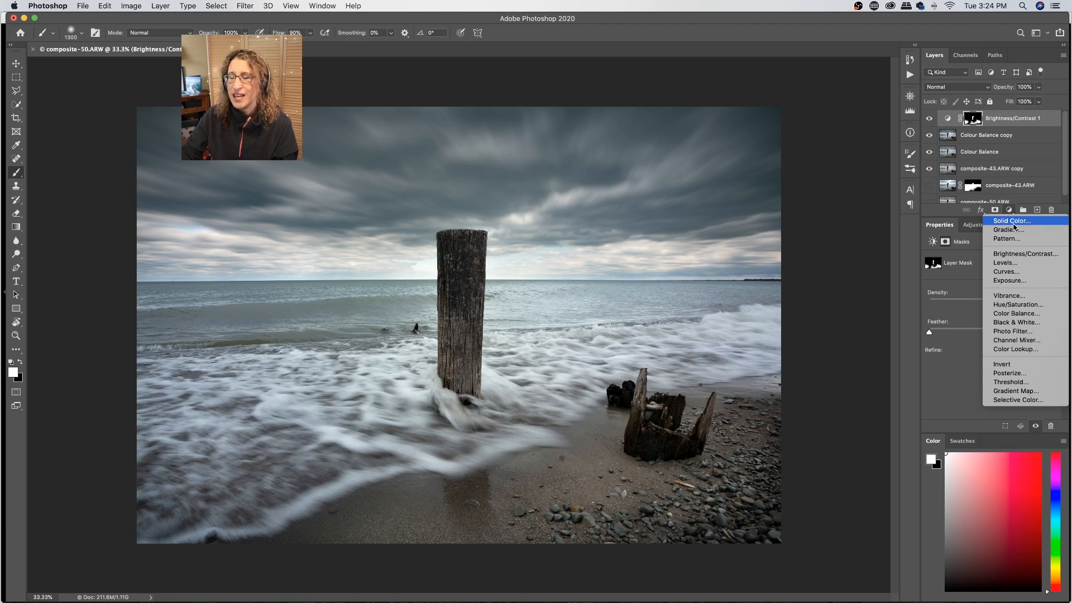
left_click(1026, 322)
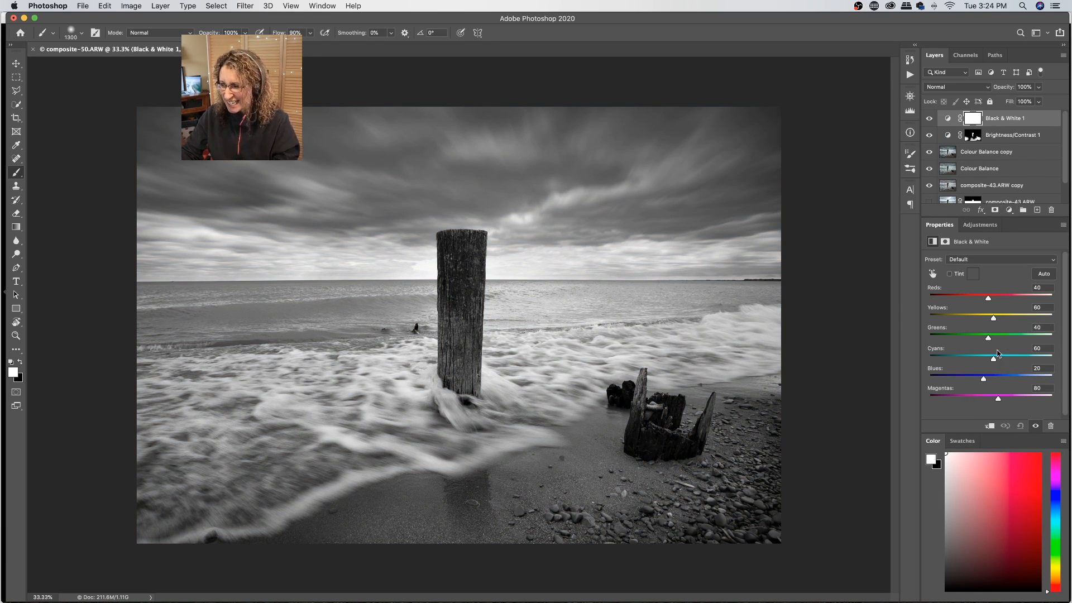
mouse_move(983, 380)
left_mouse_down()
mouse_move(959, 383)
mouse_move(989, 380)
left_mouse_up()
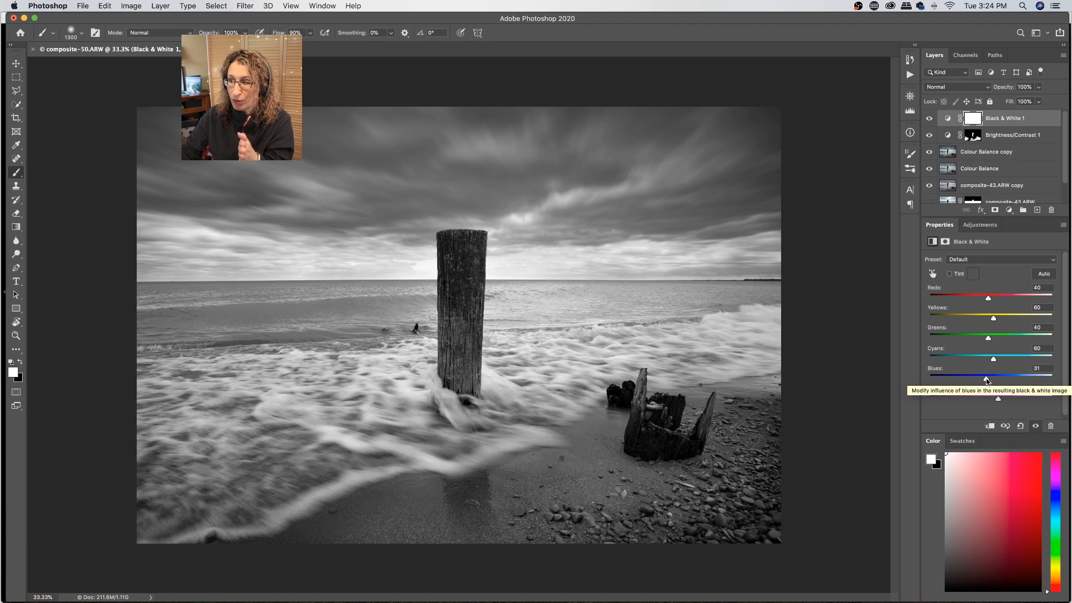
mouse_move(986, 380)
left_mouse_down()
mouse_move(949, 380)
mouse_move(982, 360)
left_mouse_up()
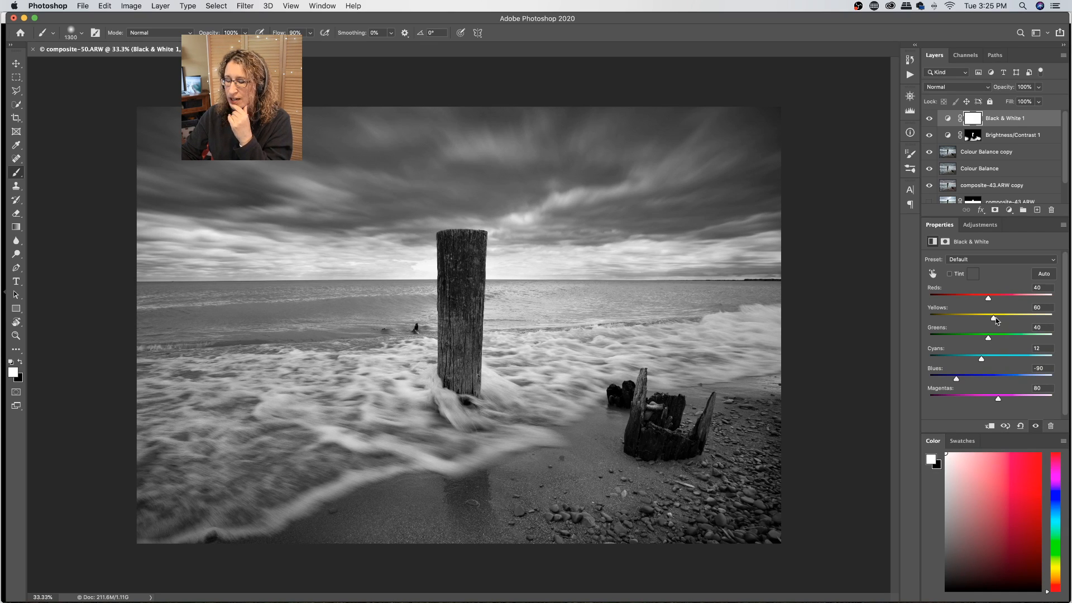
mouse_move(996, 320)
left_mouse_down()
mouse_move(1017, 320)
mouse_move(1003, 300)
left_mouse_up()
left_click_drag(956, 378, 978, 361)
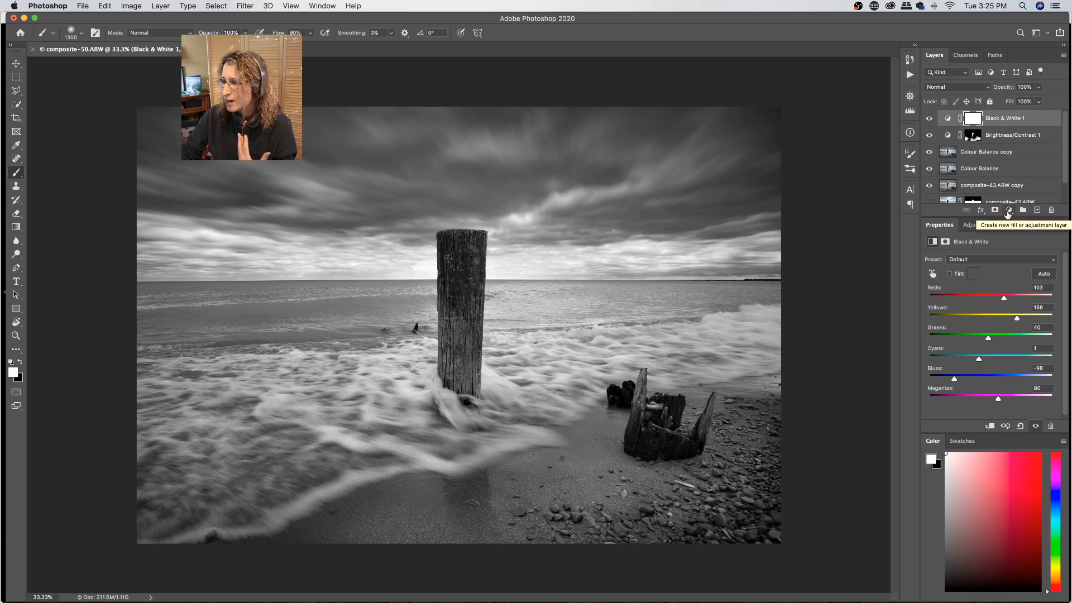
Add a Curves adjustment layer, moving the black point inward to an input of about 16 and the white point slightly inward.
left_click(1009, 211)
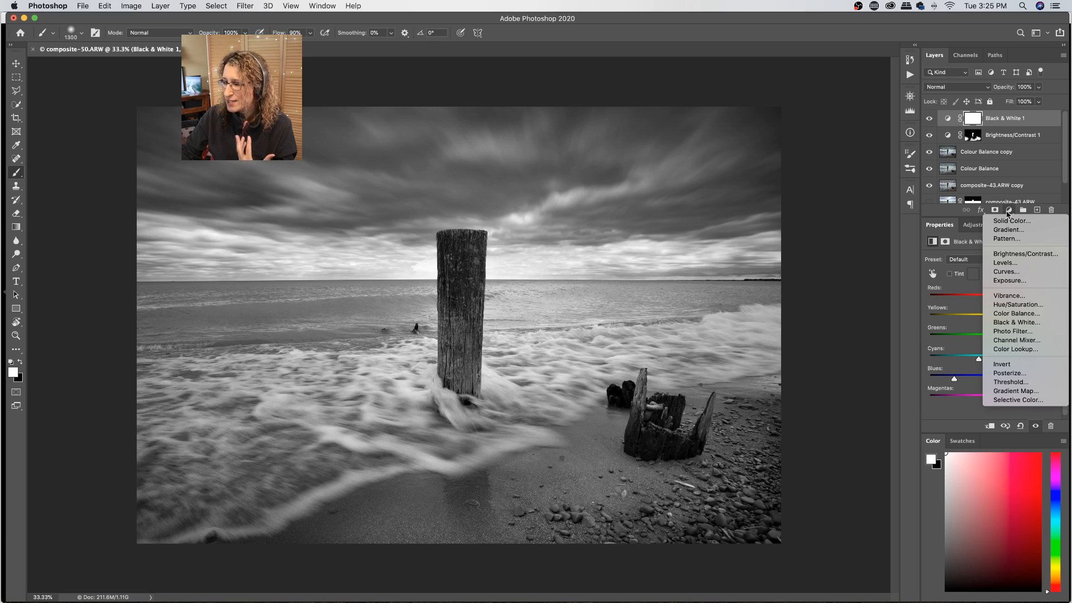
left_click(1005, 271)
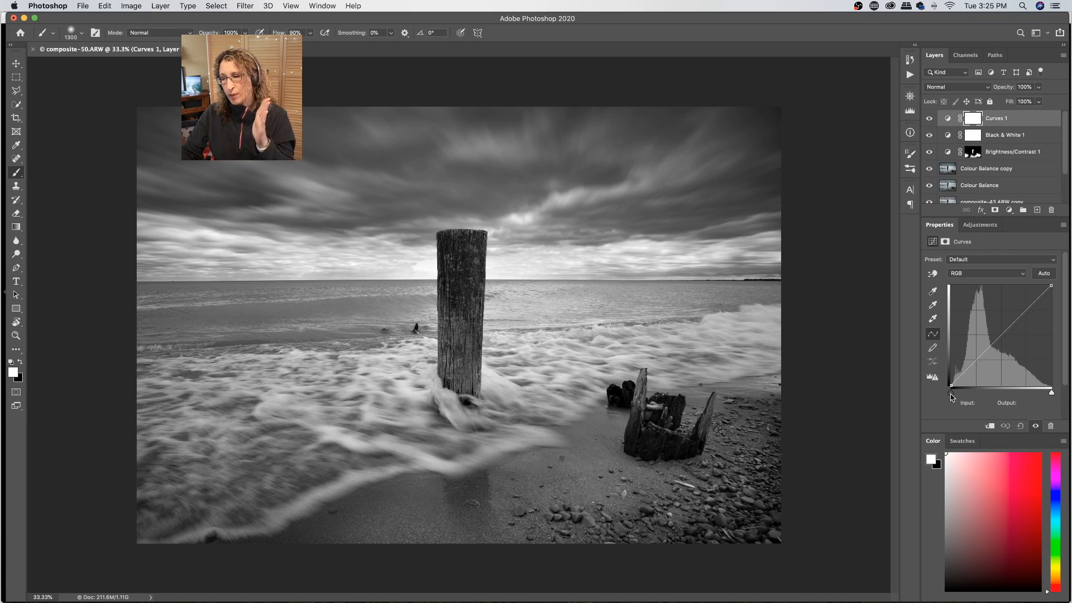
left_click_drag(950, 394, 958, 396)
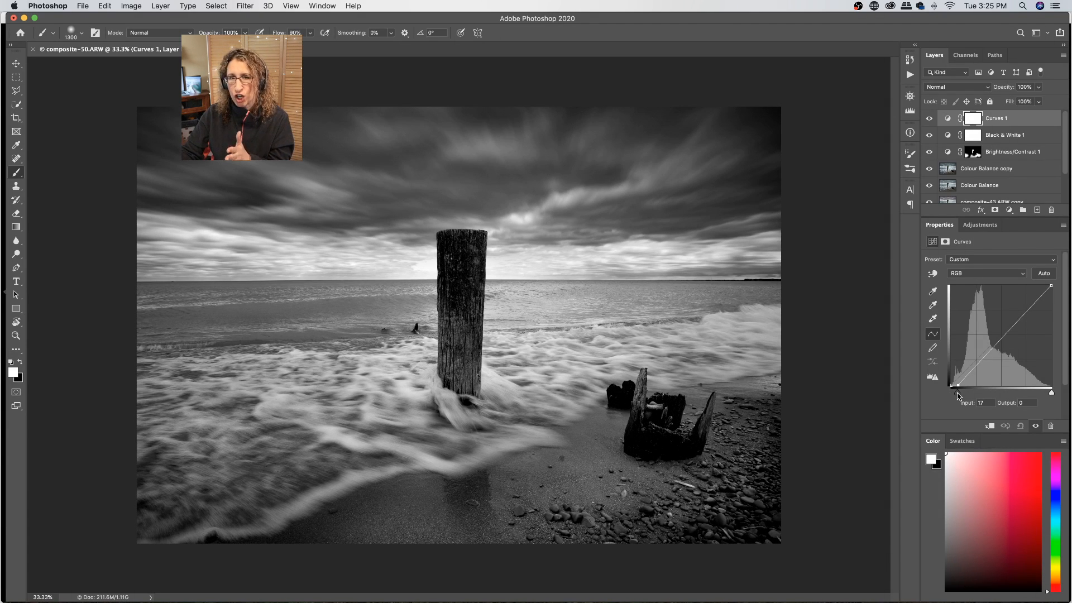
left_click(1052, 394)
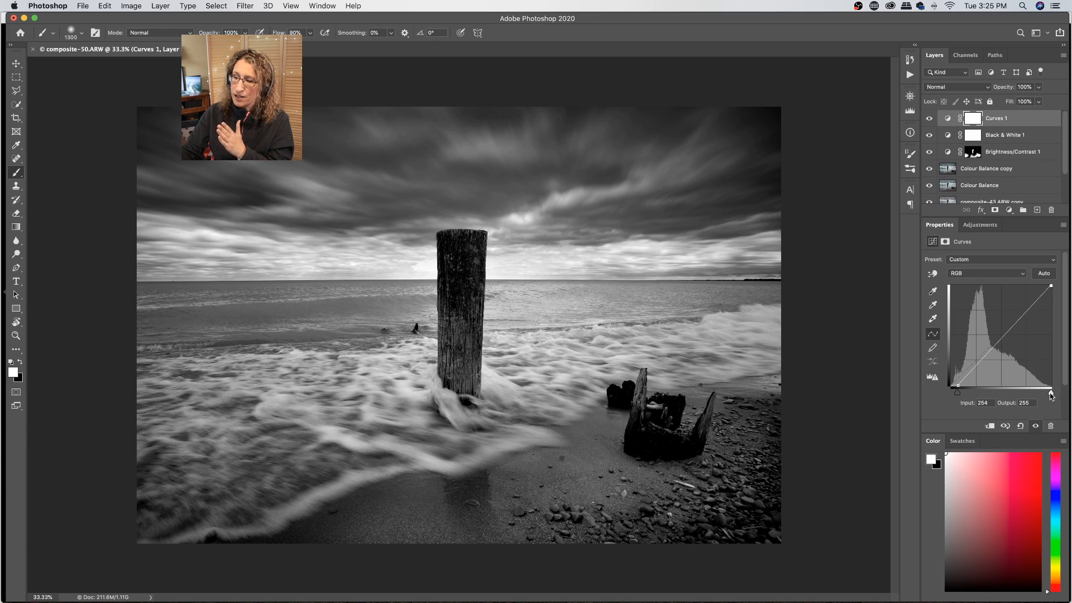
left_click_drag(1051, 395, 1047, 395)
left_click_drag(957, 393, 956, 393)
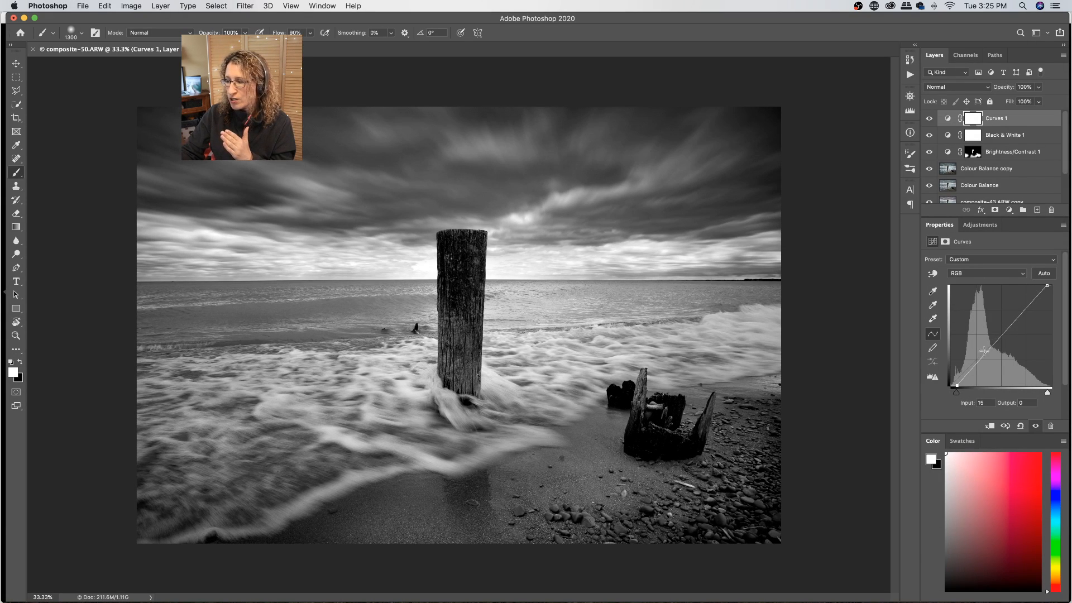
Shape the curve with a shadow point at input 61, output 52, a midtone point at input 130, output 135, and a highlight point.
left_click(972, 366)
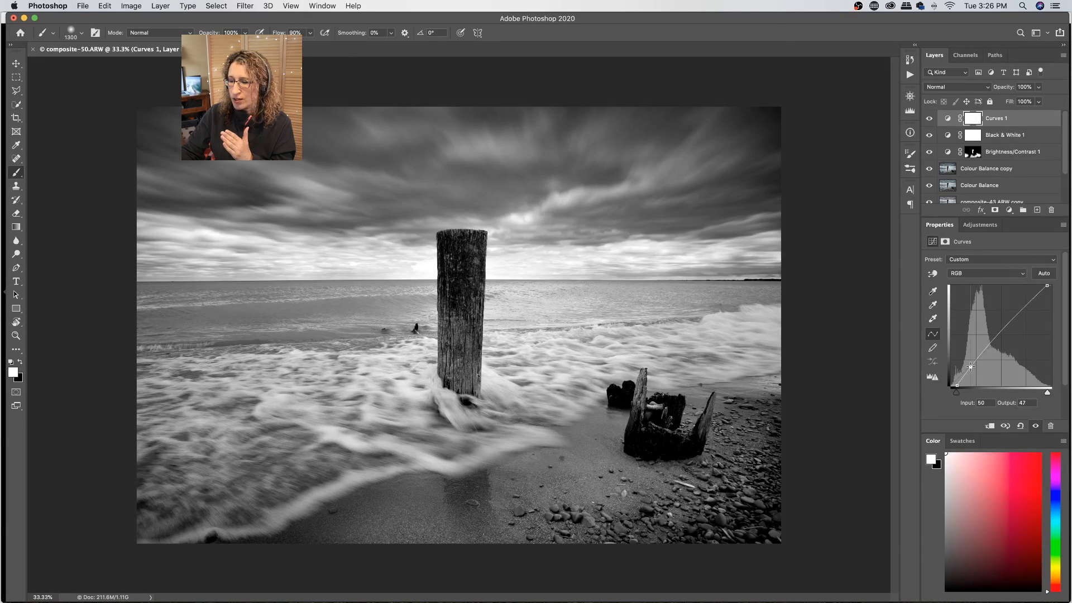
left_click_drag(971, 366, 1001, 332)
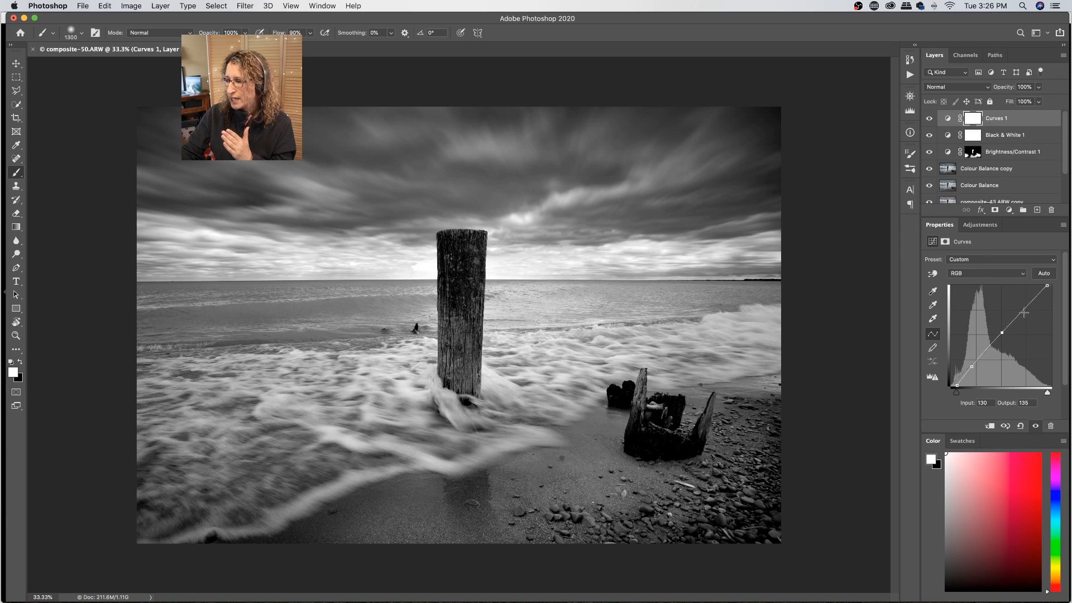
left_click(1024, 309)
left_click_drag(1023, 309, 1024, 310)
left_click(957, 389)
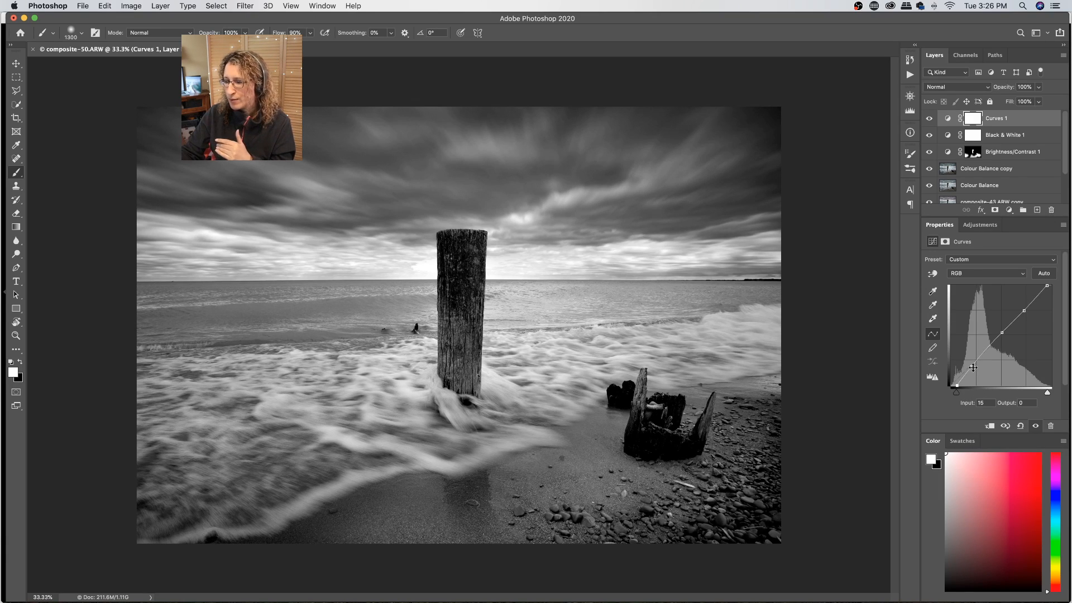
left_click_drag(973, 367, 975, 365)
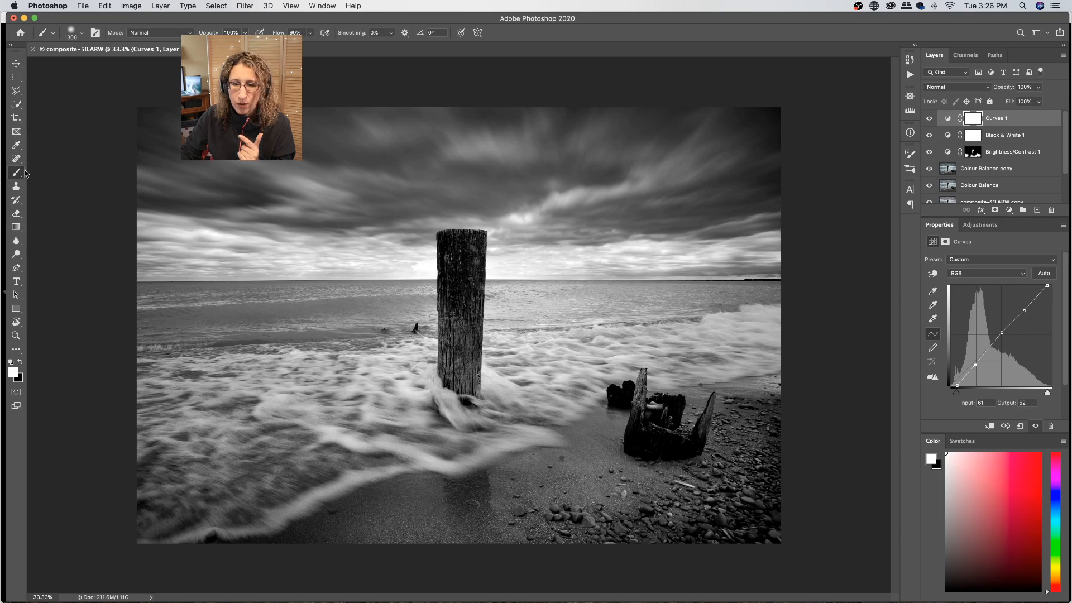
Set black as the foreground color and paint the Curves 1 mask over the broken stump.
left_click(19, 362)
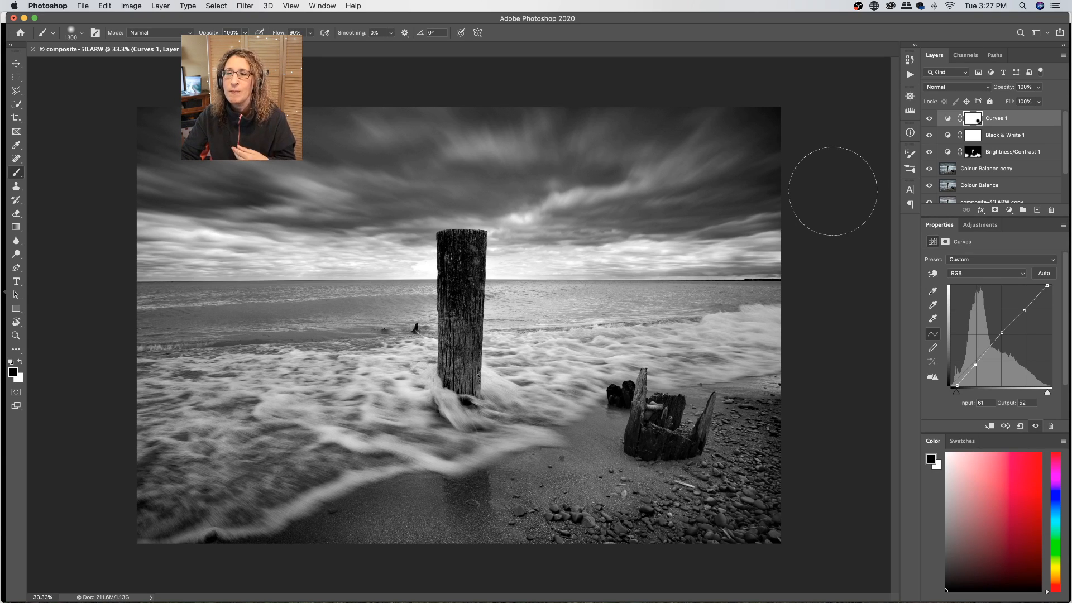
Extend the canvas by a relative 20 pixels in width and 20 pixels in height, keeping the image centered.
left_click(132, 6)
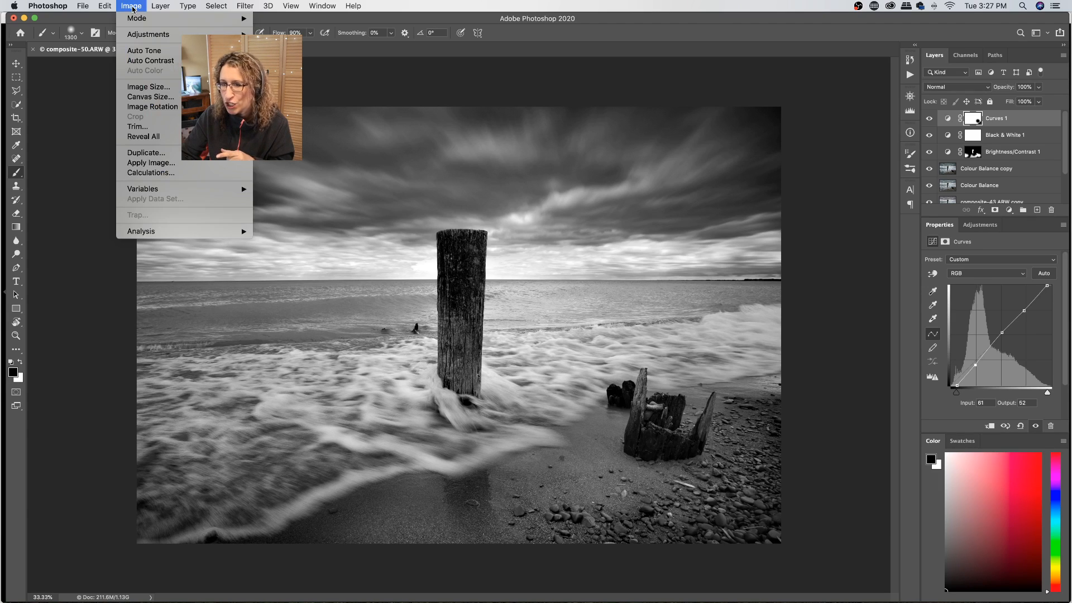
left_click(148, 97)
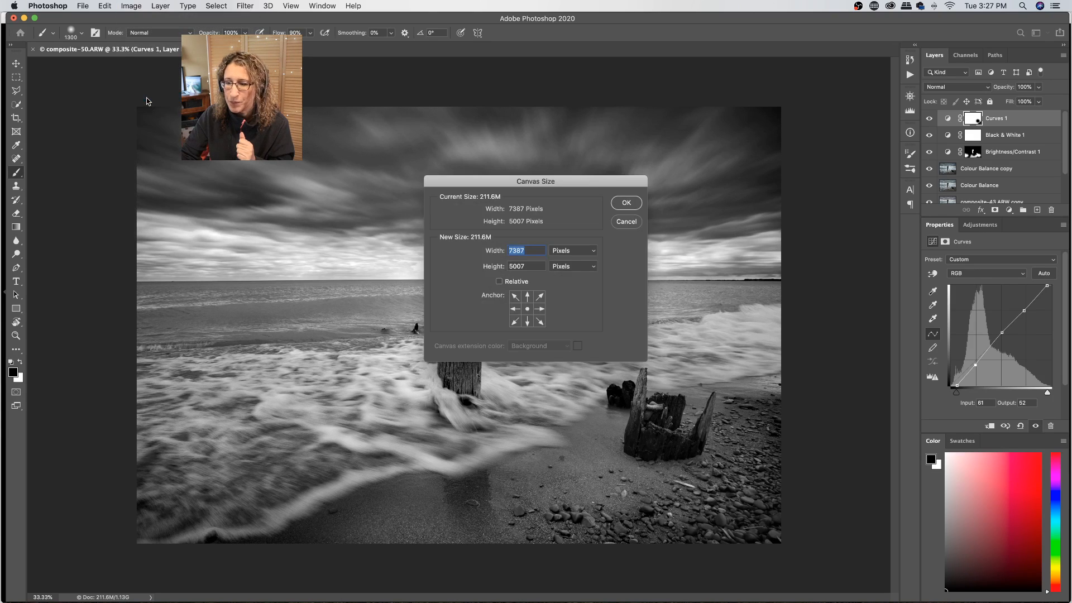
left_click(499, 282)
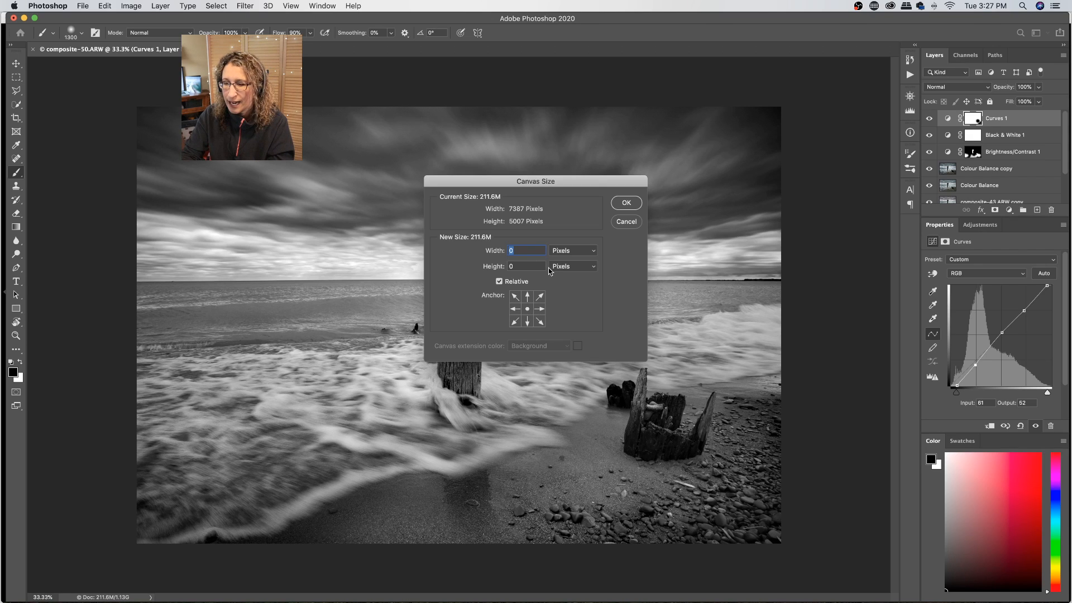
type("20")
left_click(518, 267)
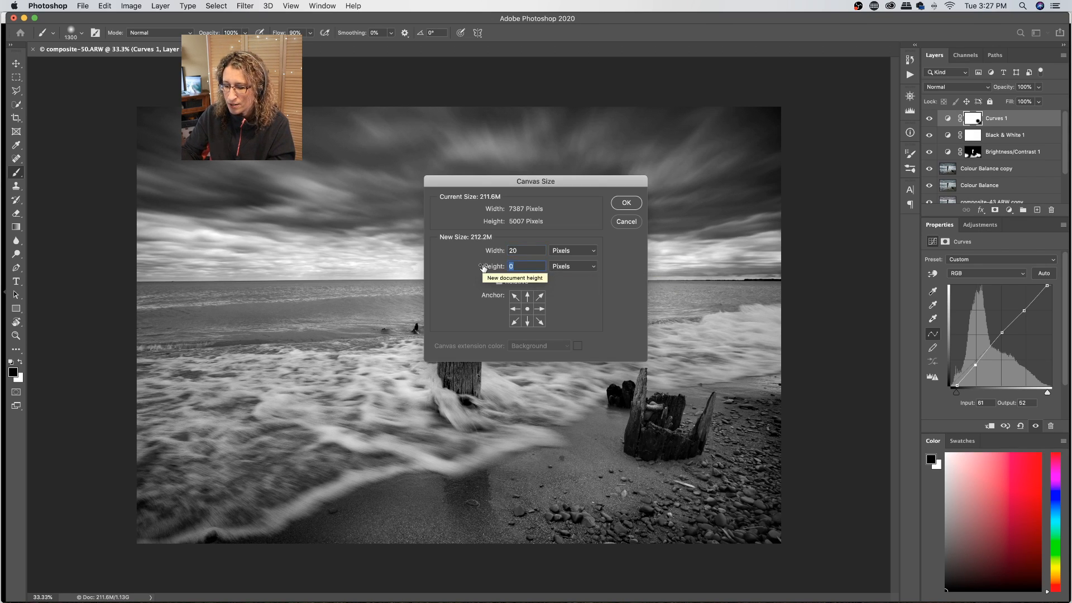
type("20")
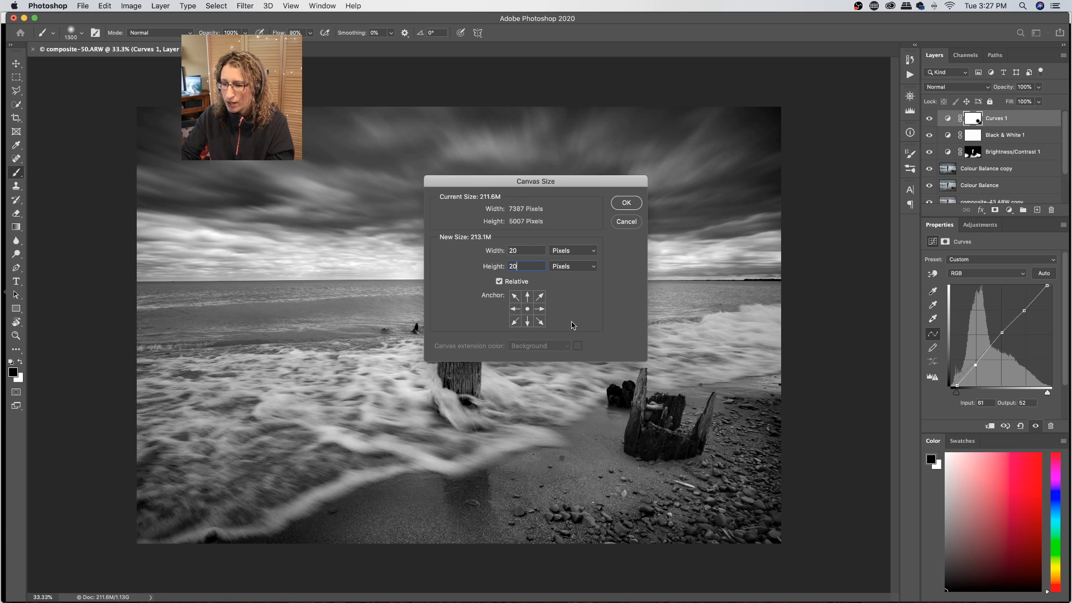
left_click(626, 203)
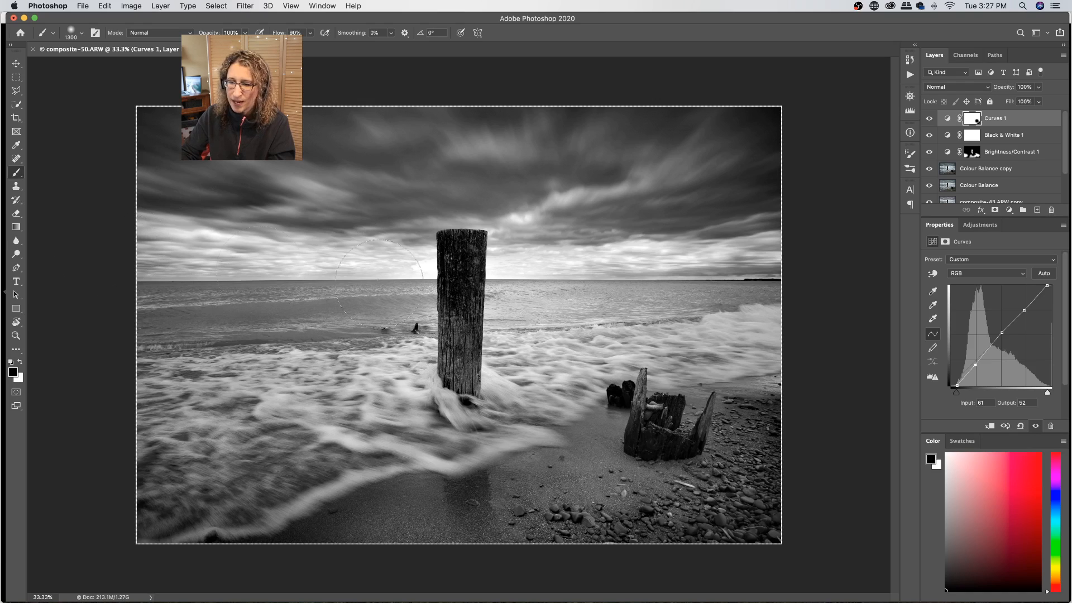
scroll(1039, 133, "down", 2)
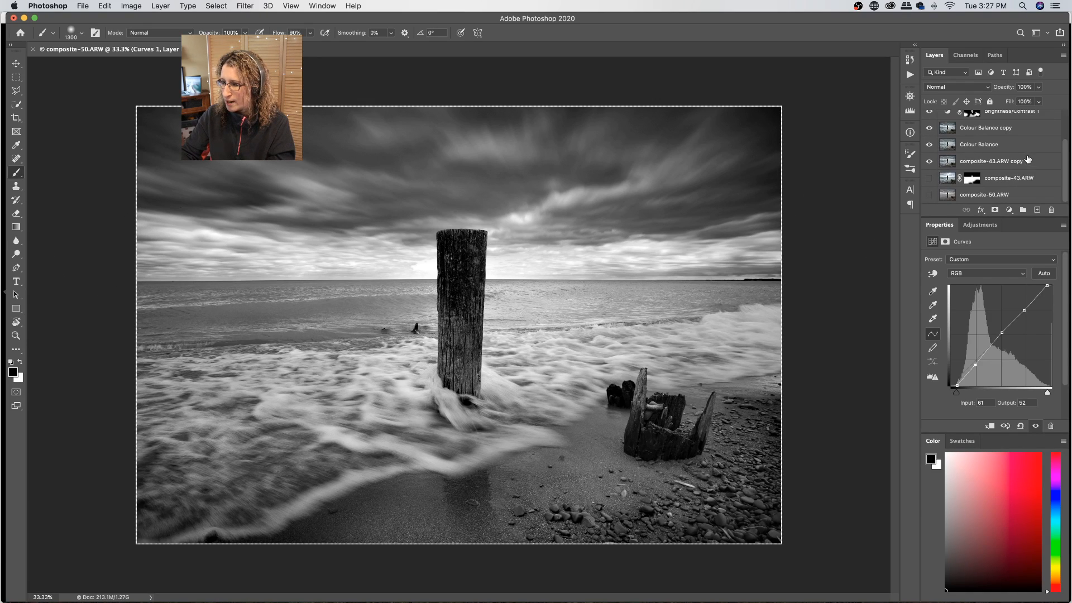